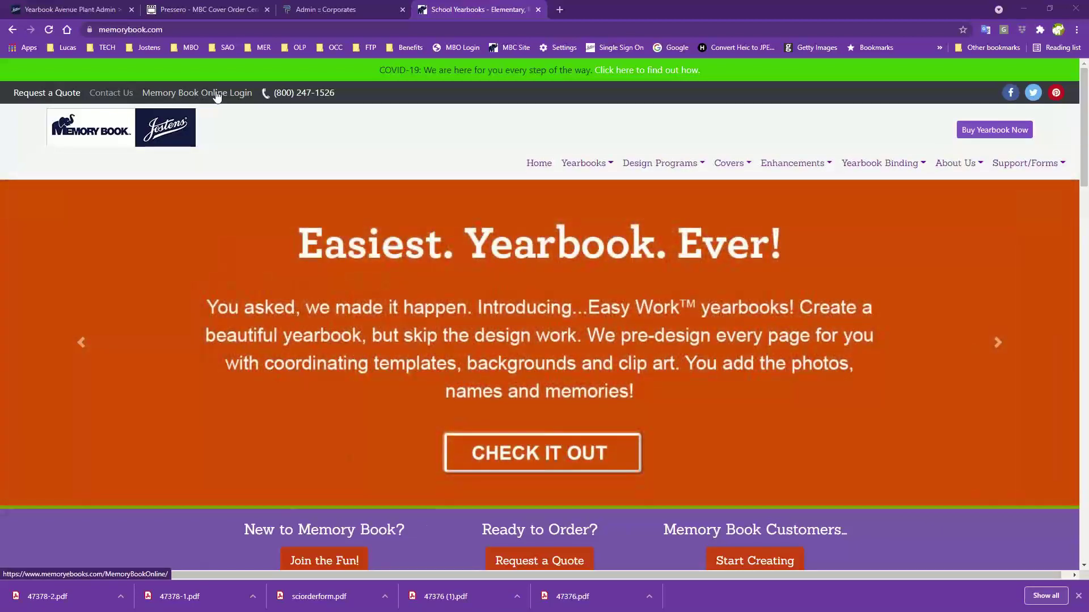
Open the Memory Book Online login page from the memorybook.com top bar
{"action": "left_click", "coordinate": [216, 93]}
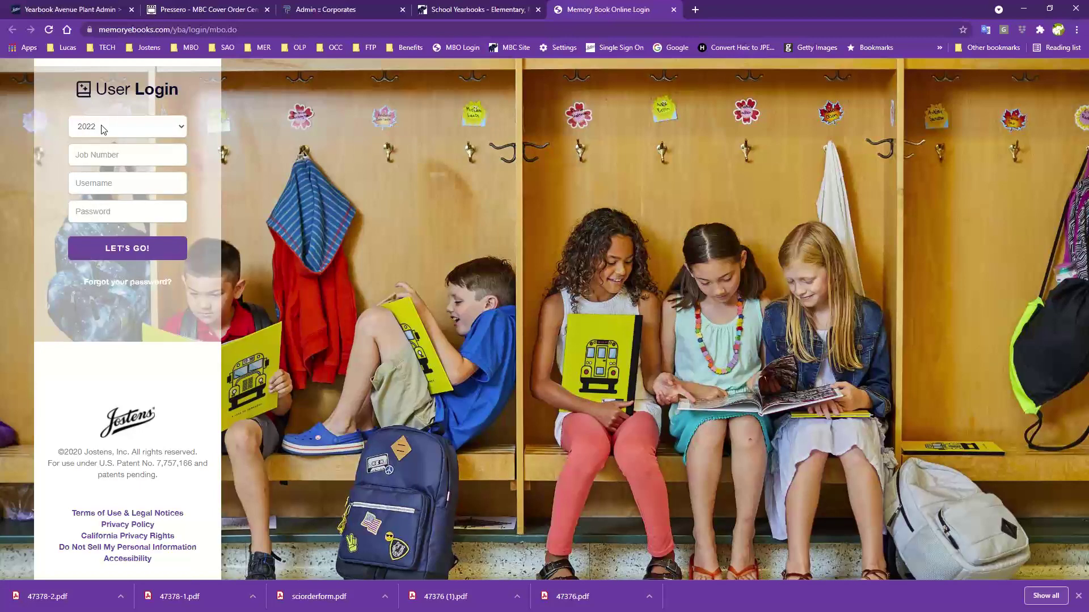
Fill in the school's job number, the adviser username and the account password on the login form
{"action": "left_click", "coordinate": [102, 149]}
{"action": "type", "text": "800015"}
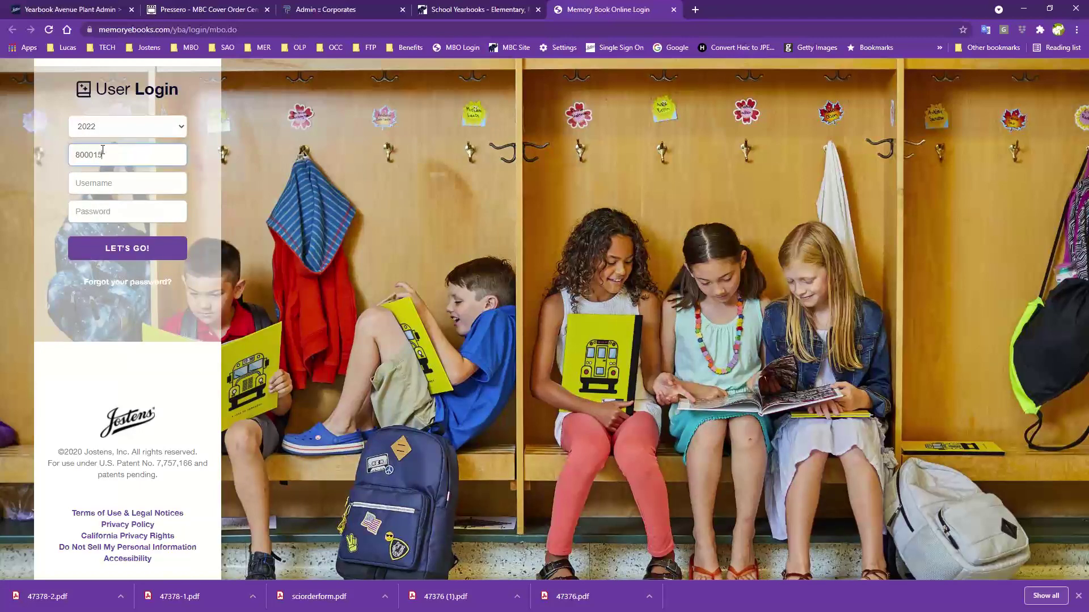
{"action": "left_click", "coordinate": [101, 186]}
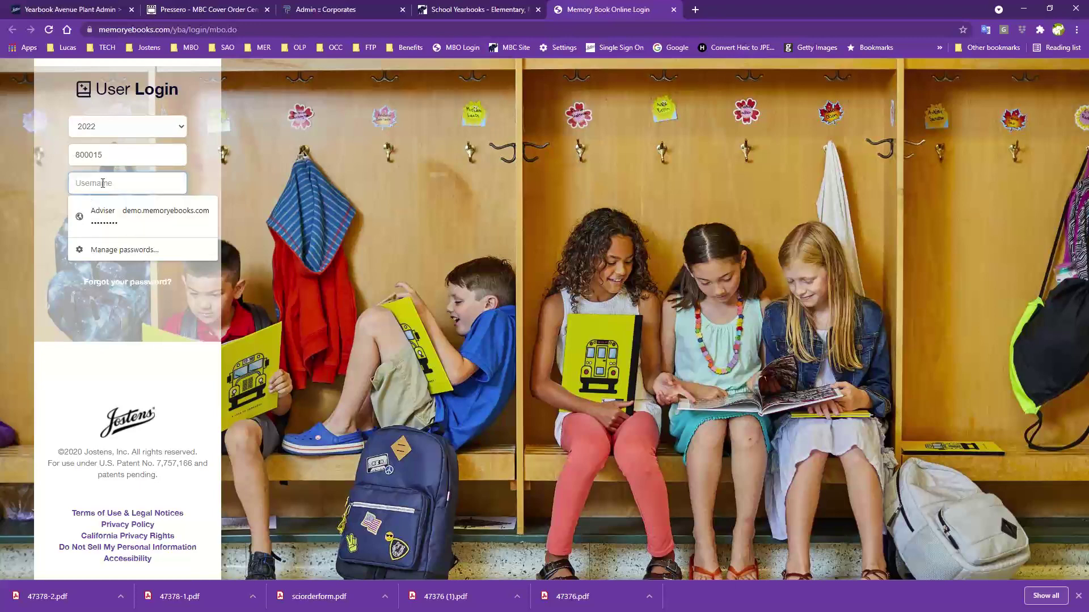
{"action": "type", "text": "adviser"}
{"action": "left_click", "coordinate": [248, 328]}
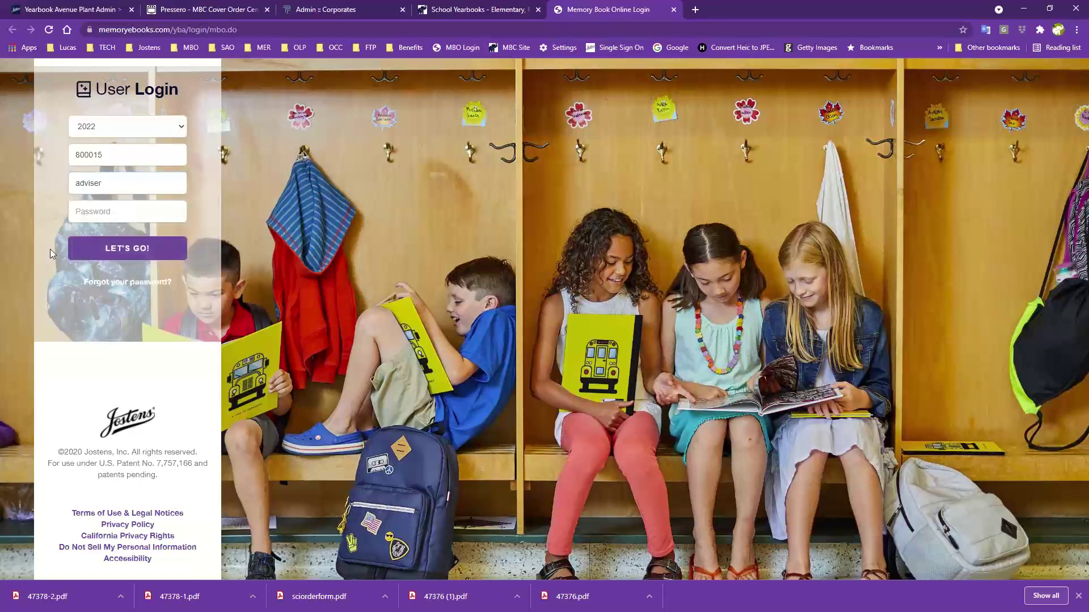
{"action": "left_click", "coordinate": [110, 212]}
{"action": "type", "text": "•••••••"}
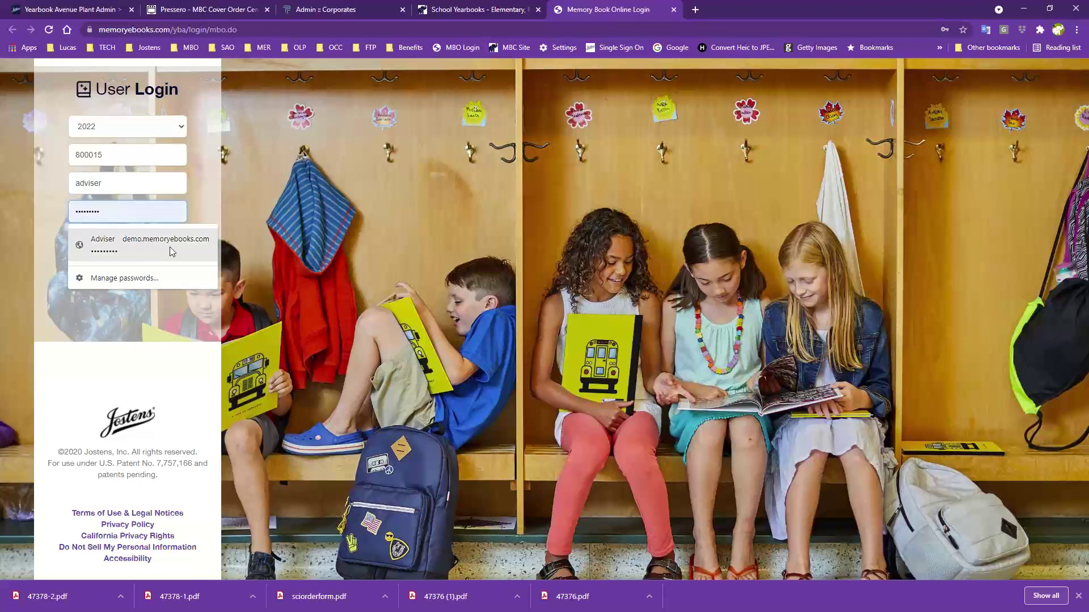
{"action": "left_click", "coordinate": [128, 257]}
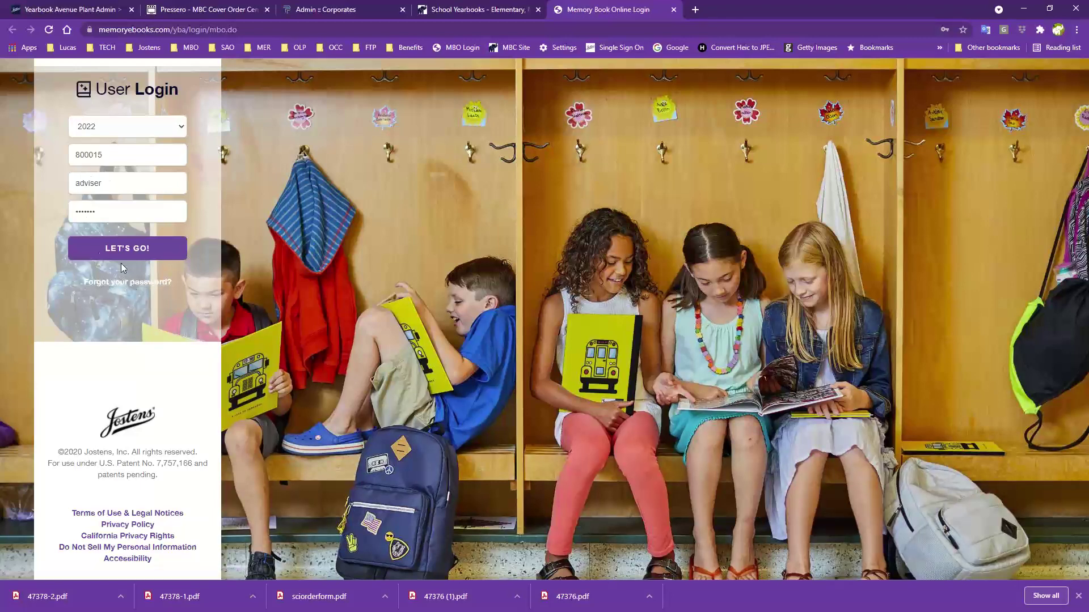
Sign in to the yearbook site, dismissing the password breach warning and declining Chrome's password save
{"action": "left_click", "coordinate": [100, 254]}
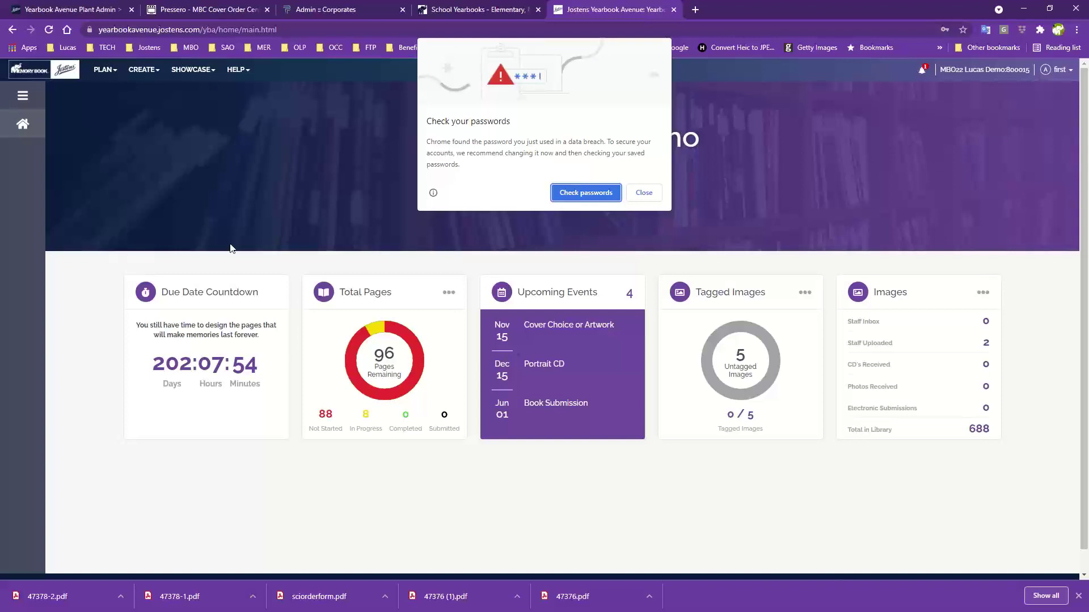
{"action": "left_click", "coordinate": [643, 192]}
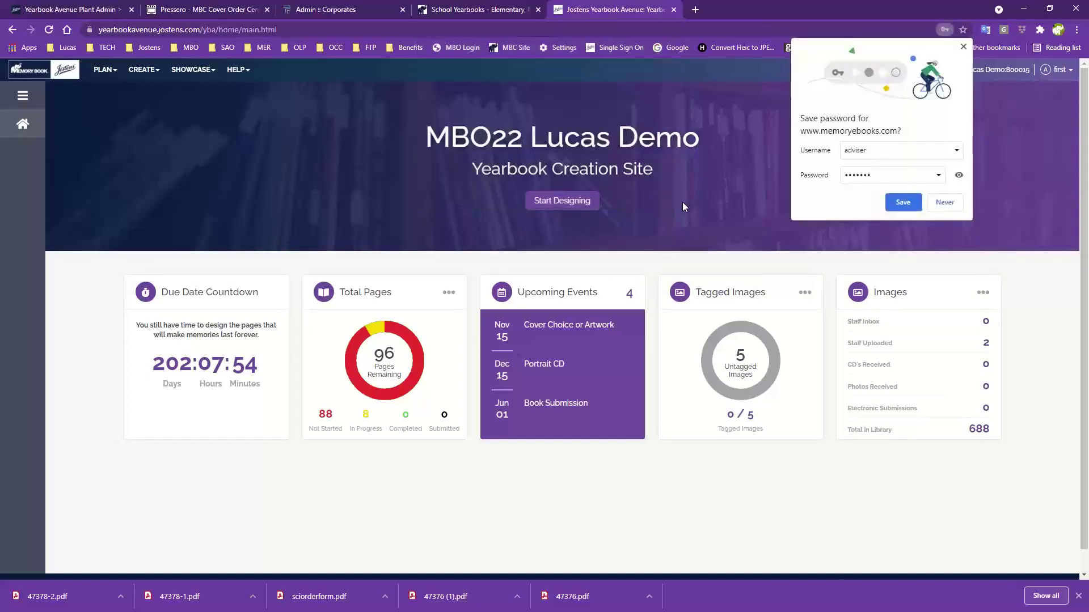
{"action": "left_click", "coordinate": [945, 203]}
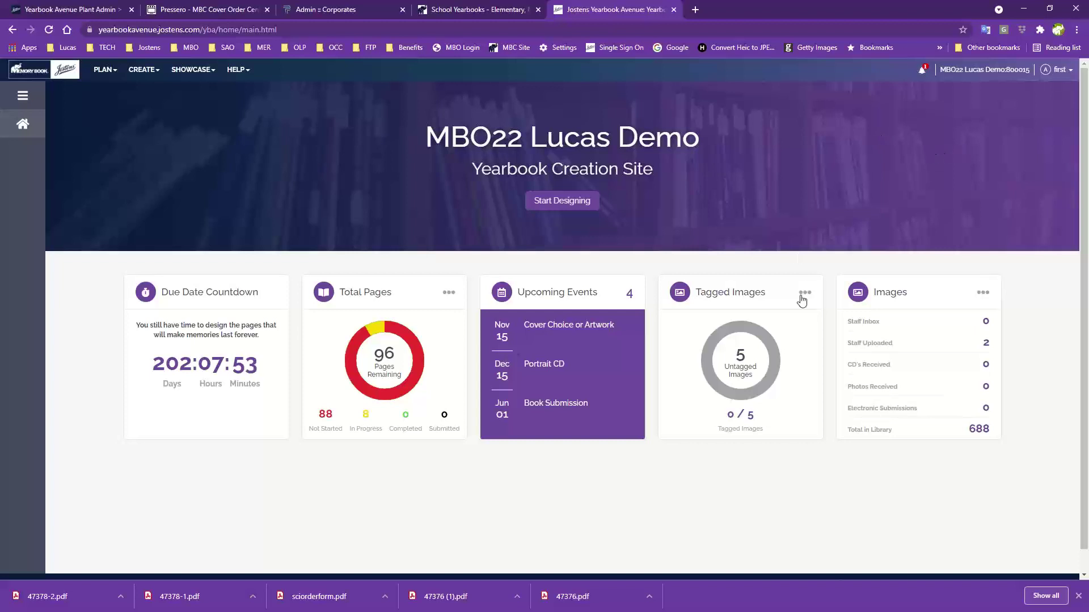
{"action": "scroll", "coordinate": [623, 215], "scroll_direction": "down", "scroll_amount": 1}
{"action": "scroll", "coordinate": [454, 238], "scroll_direction": "up", "scroll_amount": 1}
{"action": "scroll", "coordinate": [187, 412], "scroll_direction": "down", "scroll_amount": 1}
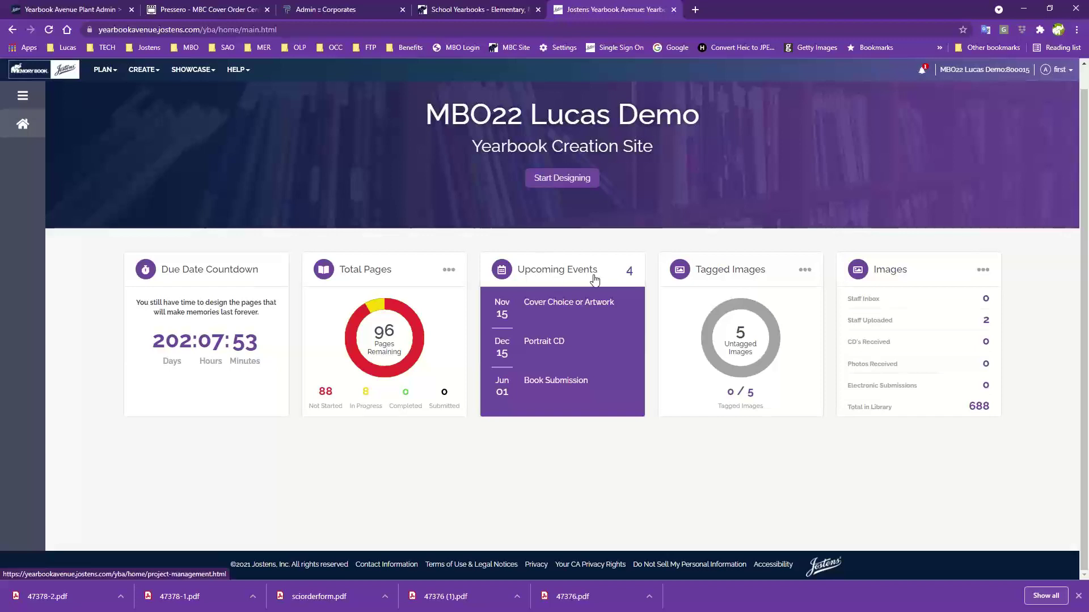
{"action": "left_click", "coordinate": [630, 274]}
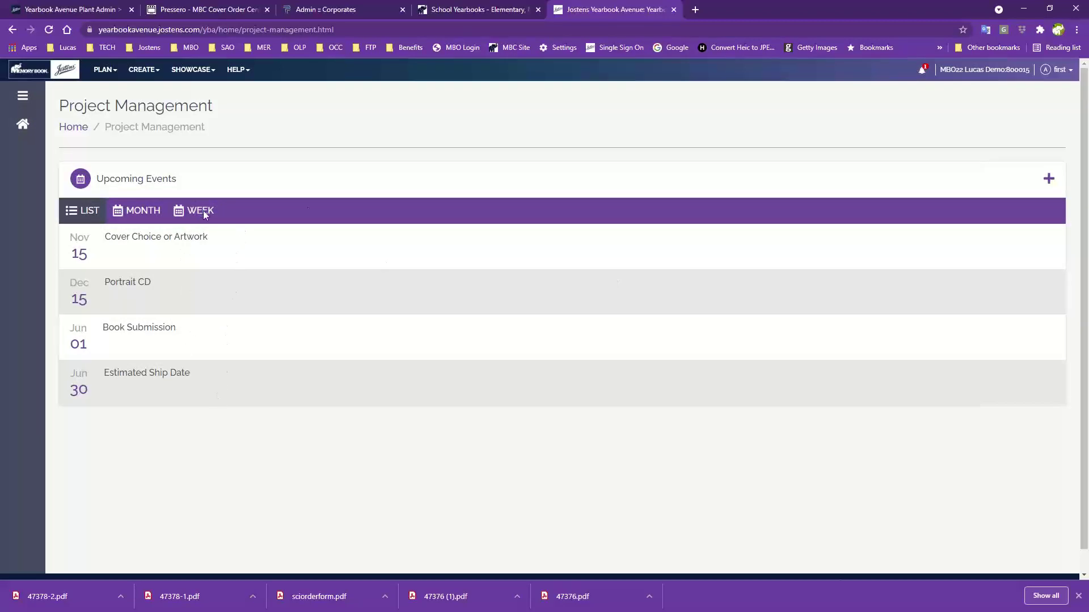
{"action": "left_click", "coordinate": [12, 31]}
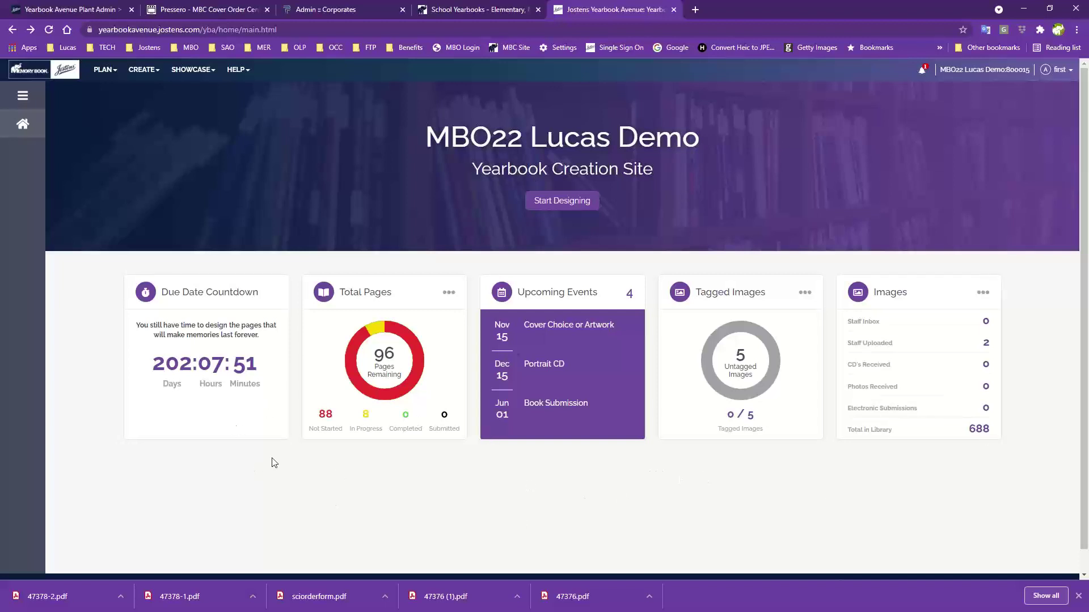
{"action": "scroll", "coordinate": [718, 521], "scroll_direction": "down", "scroll_amount": 1}
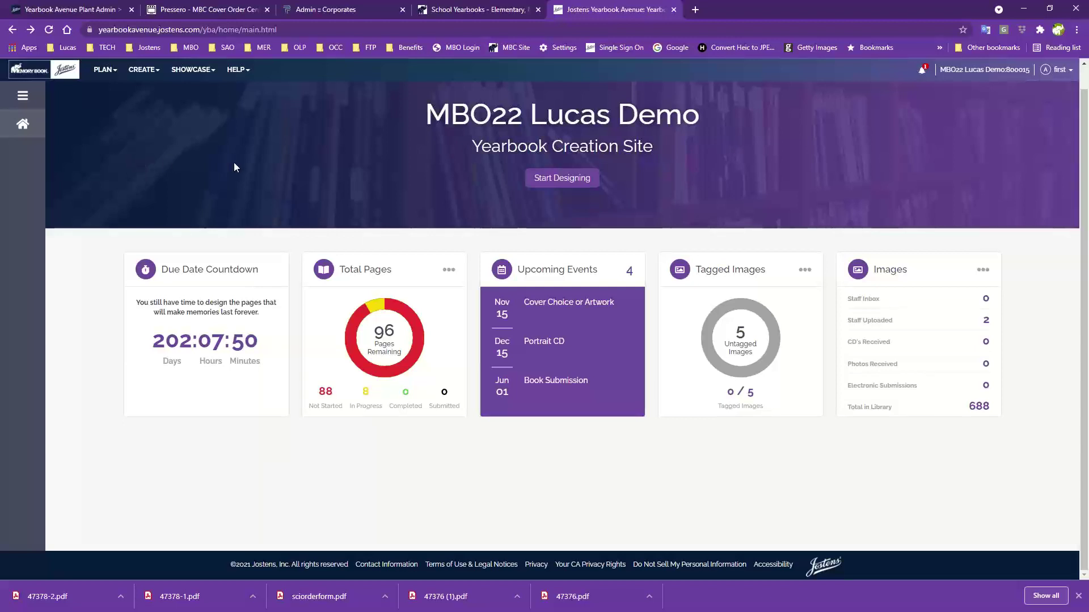
Go to the Staff list under PLAN and open the adviser's account for editing
{"action": "left_click", "coordinate": [102, 74]}
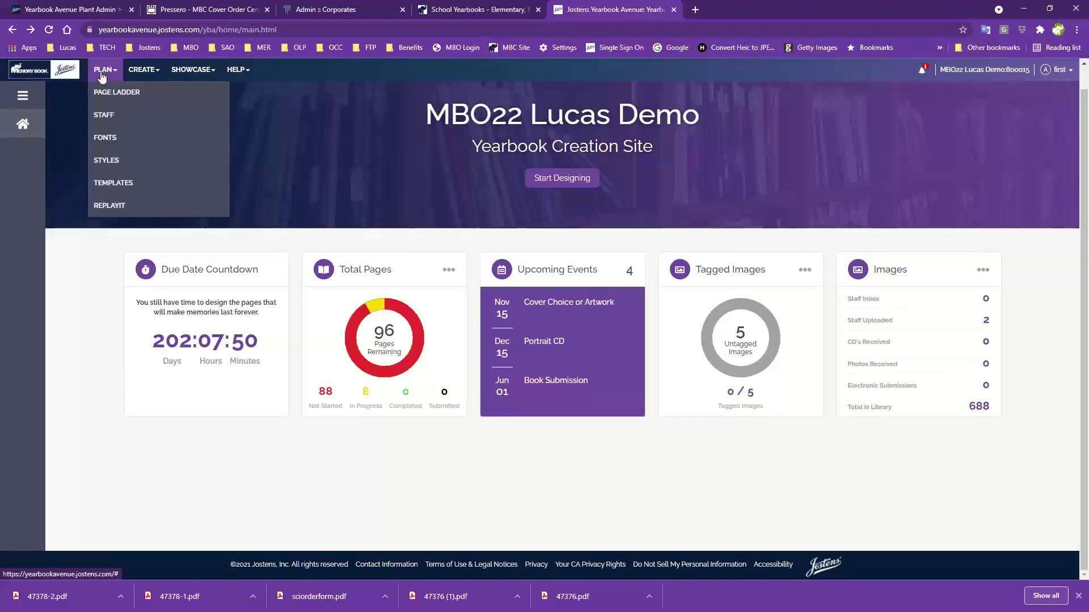
{"action": "left_click", "coordinate": [108, 121]}
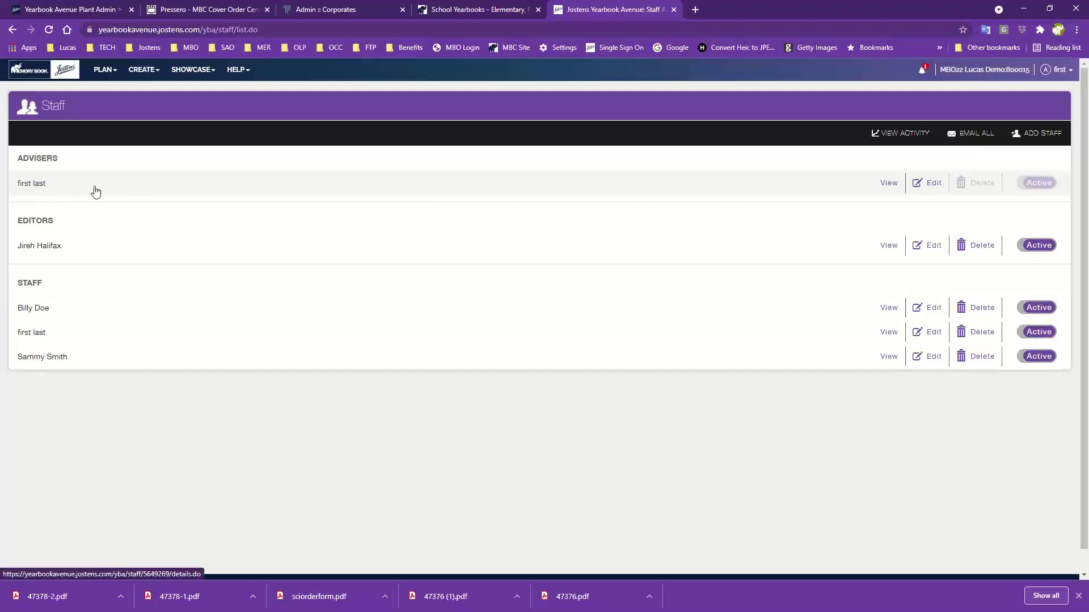
{"action": "left_click", "coordinate": [928, 183]}
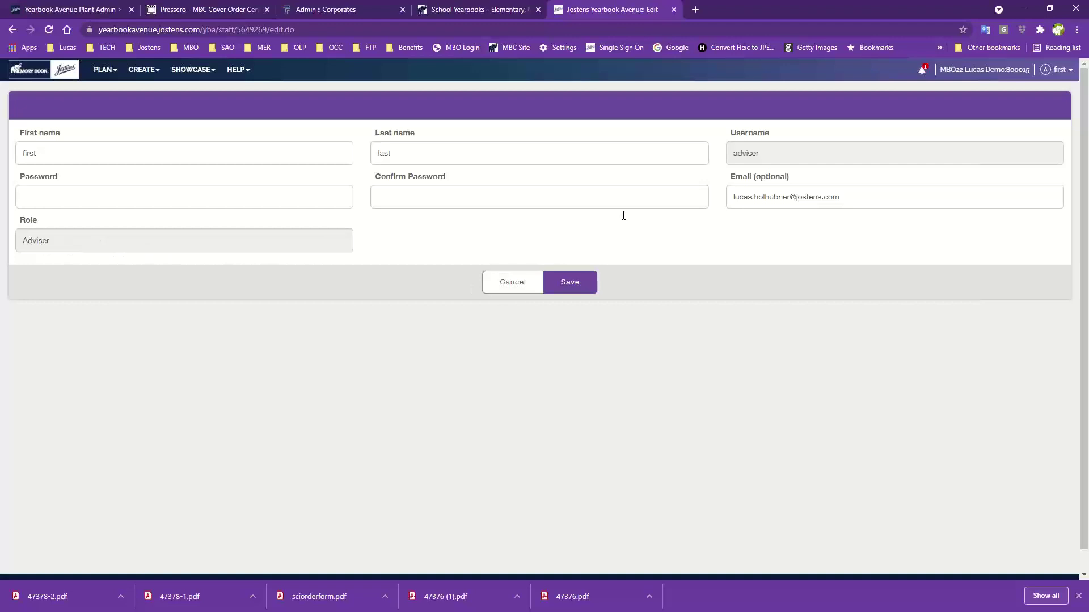
Cancel the adviser's edit form without saving any changes
{"action": "left_click", "coordinate": [490, 281]}
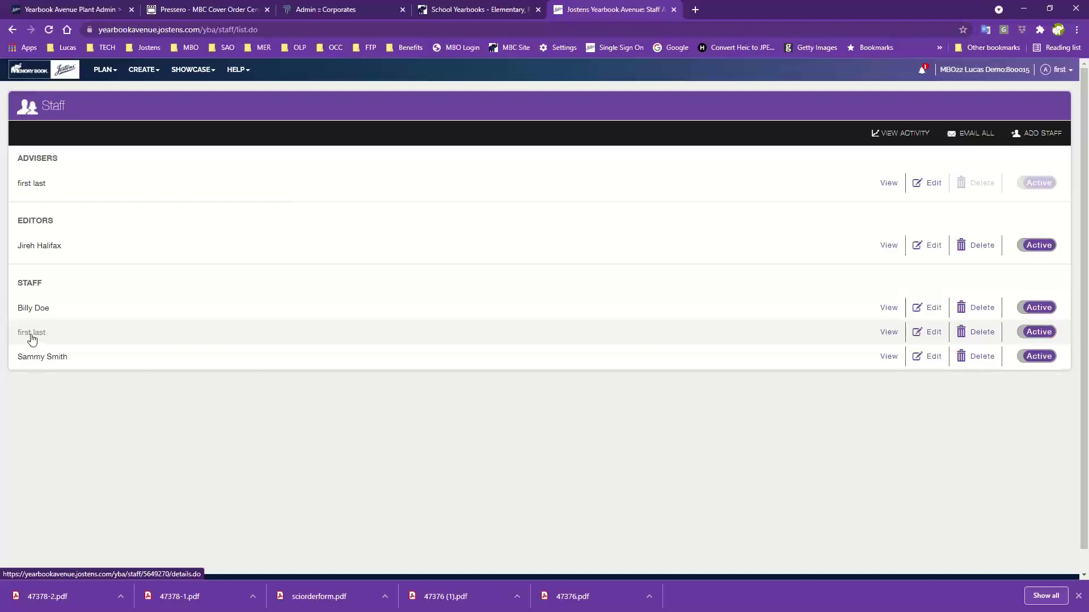
Start a new staff member and enter their first name, last name and a username
{"action": "left_click", "coordinate": [1034, 139]}
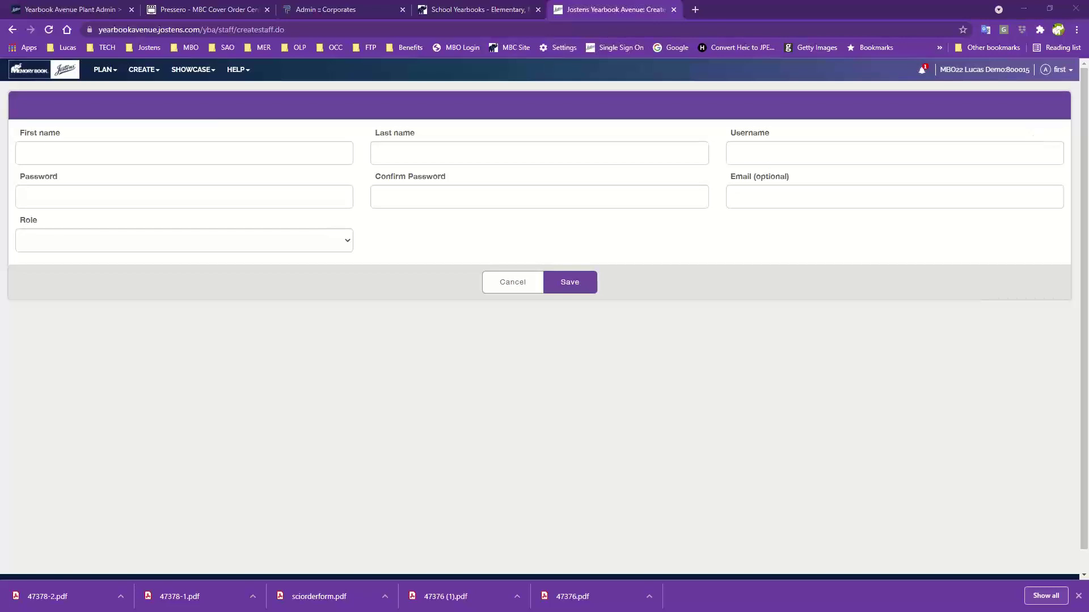
{"action": "left_click", "coordinate": [79, 149]}
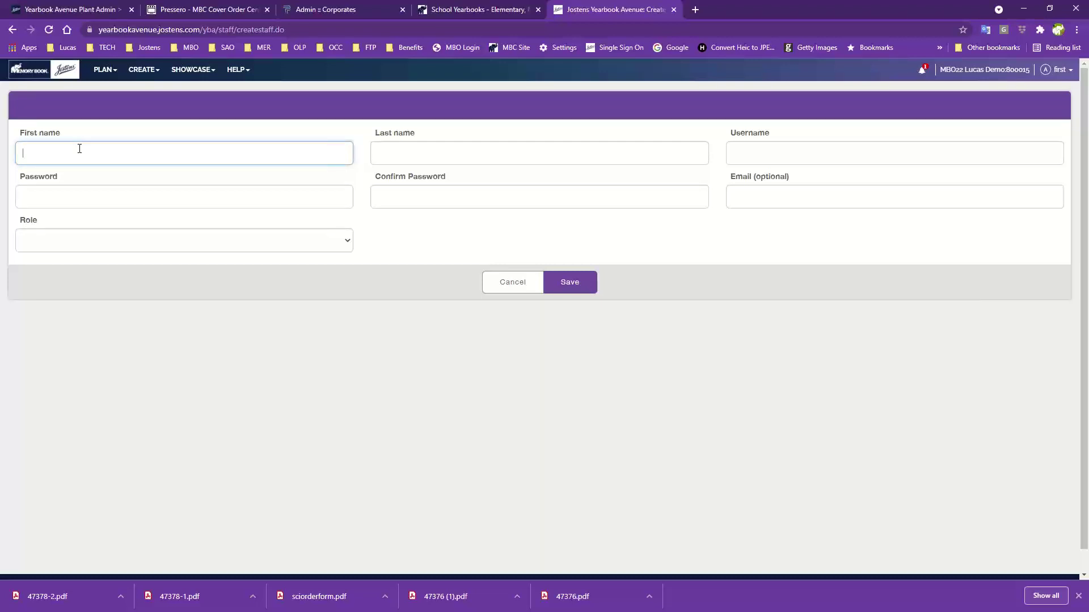
{"action": "key", "text": "Tab"}
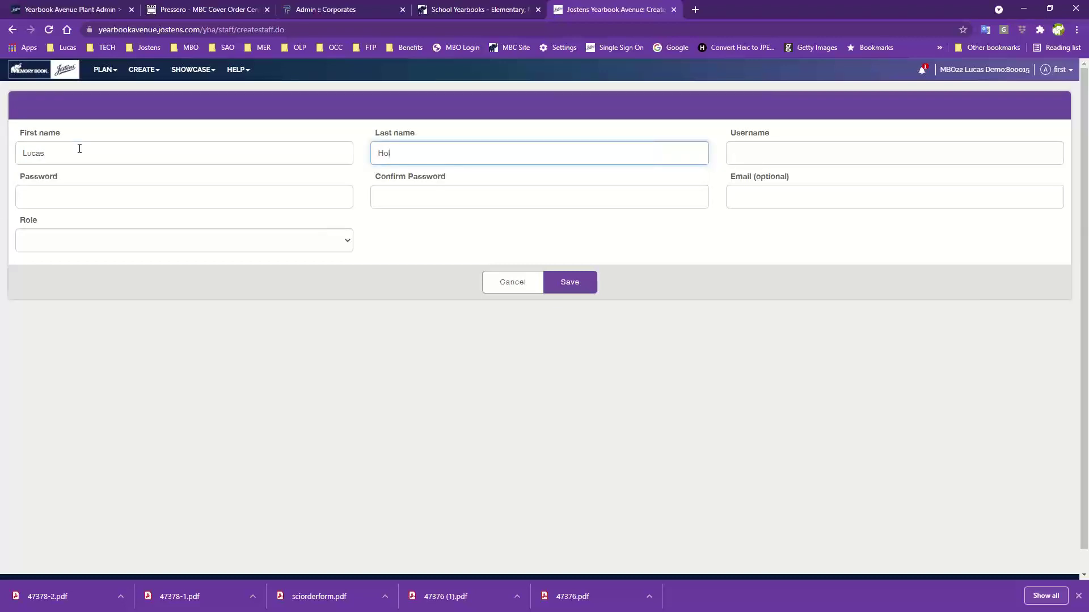
{"action": "key", "text": "Tab"}
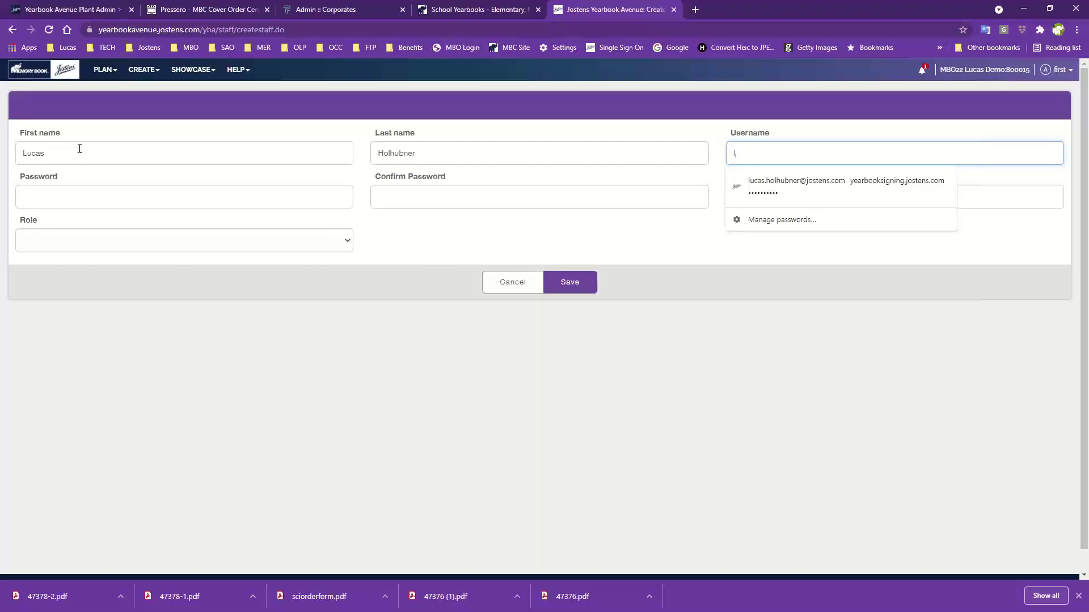
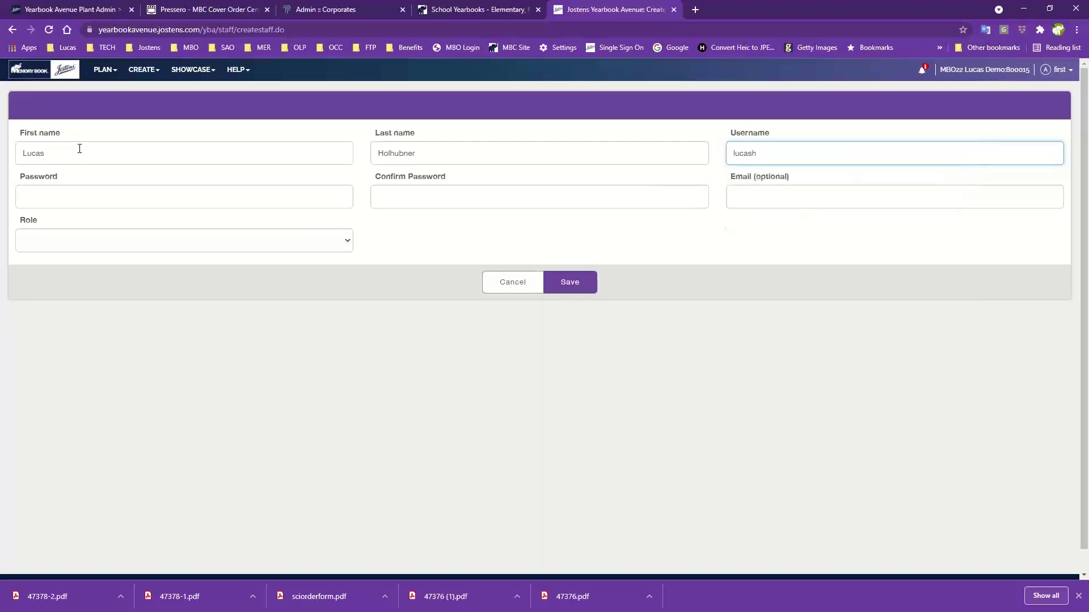
Enter and confirm the password, assign the Staff role, and save the new login
{"action": "left_click", "coordinate": [27, 194]}
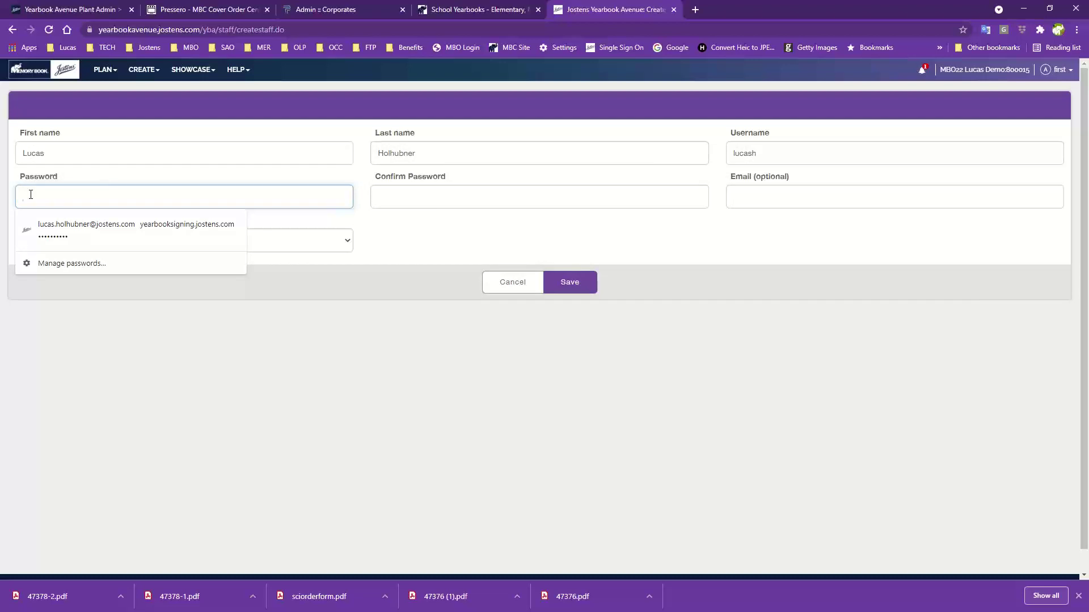
{"action": "type", "text": "••••••••••"}
{"action": "key", "text": "Tab"}
{"action": "type", "text": "••••••••"}
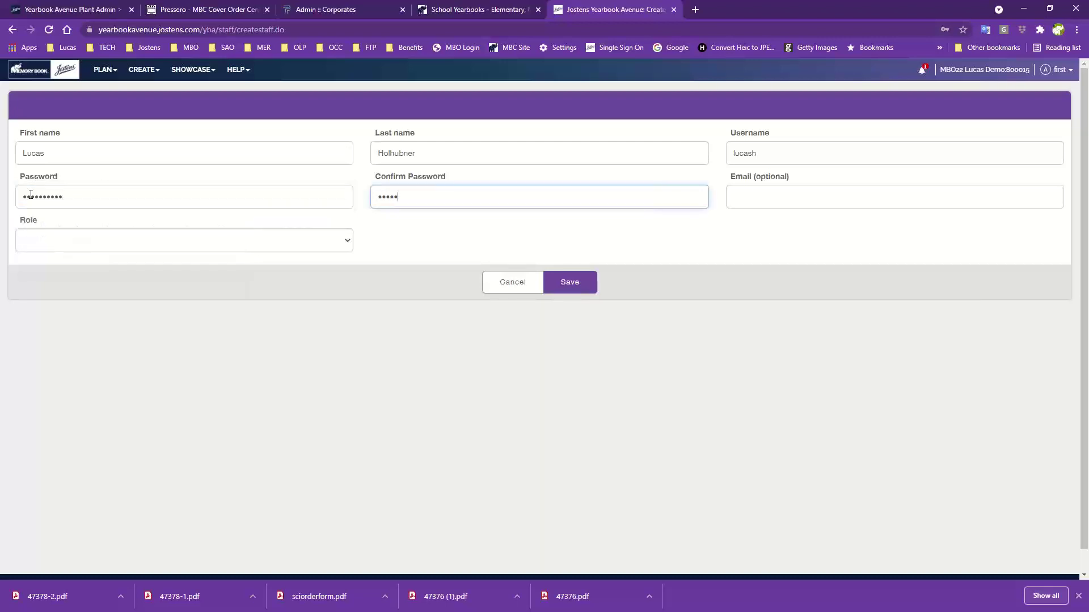
{"action": "type", "text": "••"}
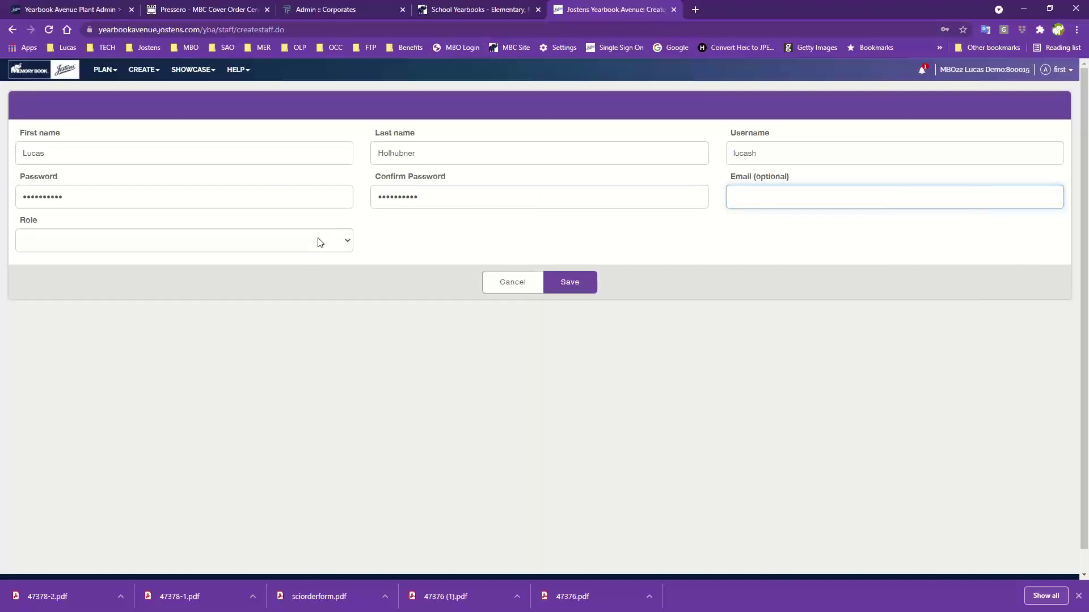
{"action": "left_click", "coordinate": [213, 241]}
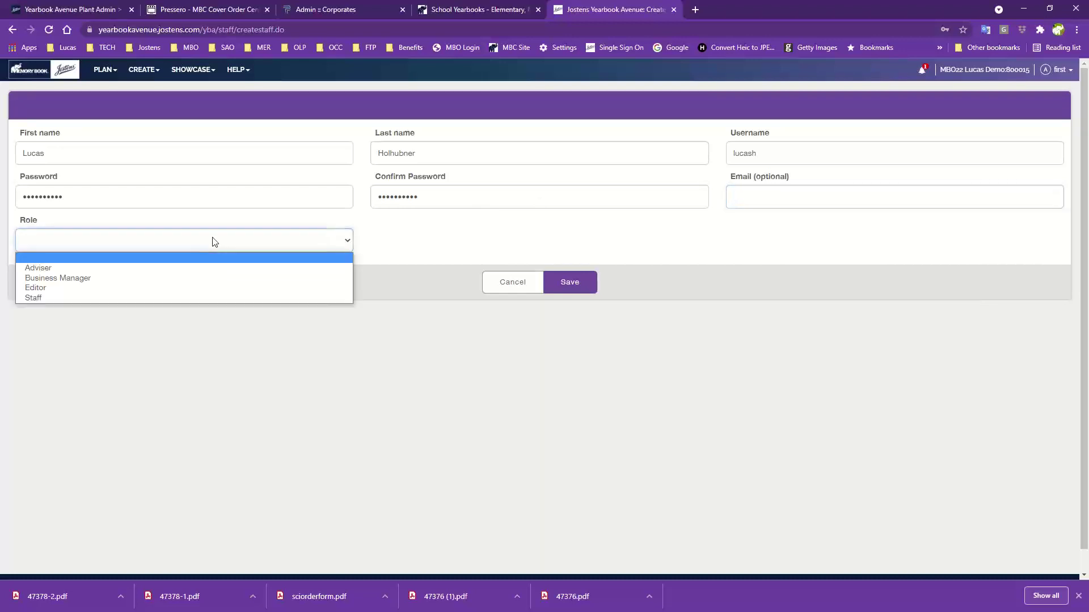
{"action": "left_click", "coordinate": [33, 299]}
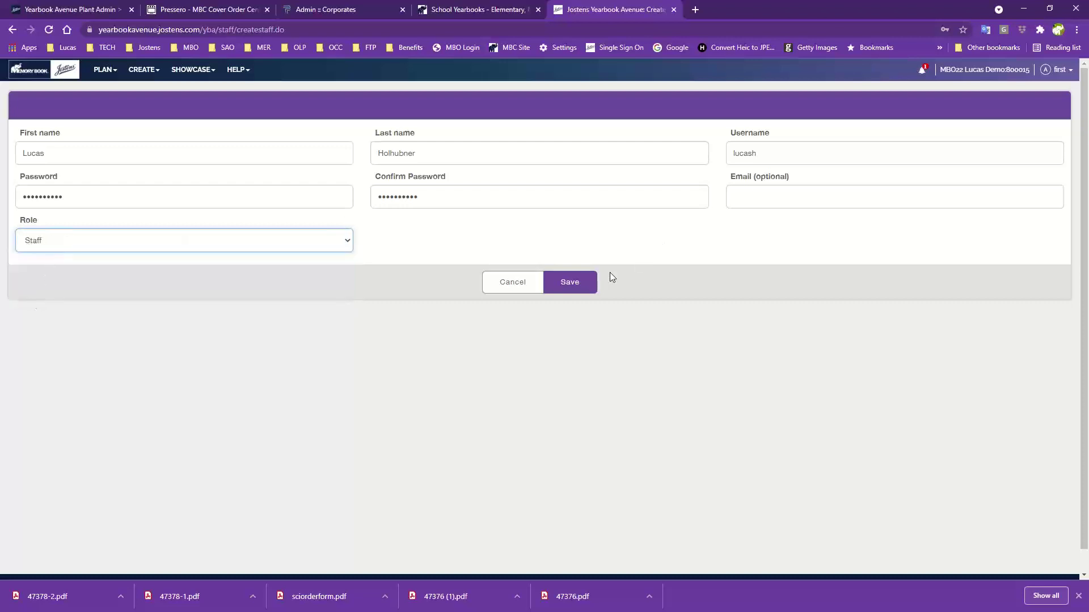
{"action": "left_click", "coordinate": [565, 283]}
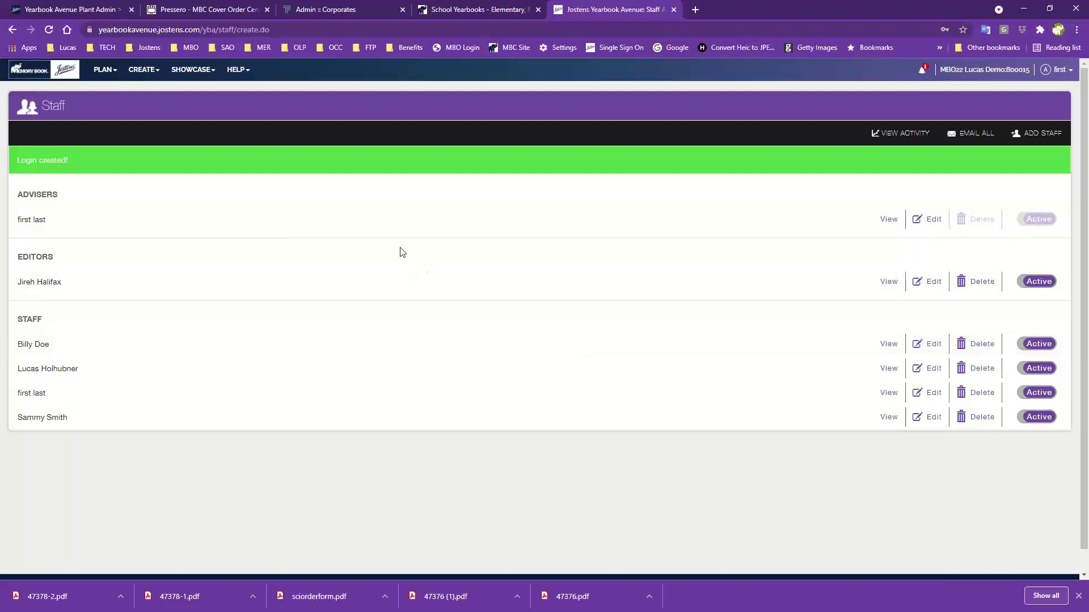
Open the Page Ladder from PLAN and scroll through the spreads and back to the top
{"action": "left_click", "coordinate": [104, 72]}
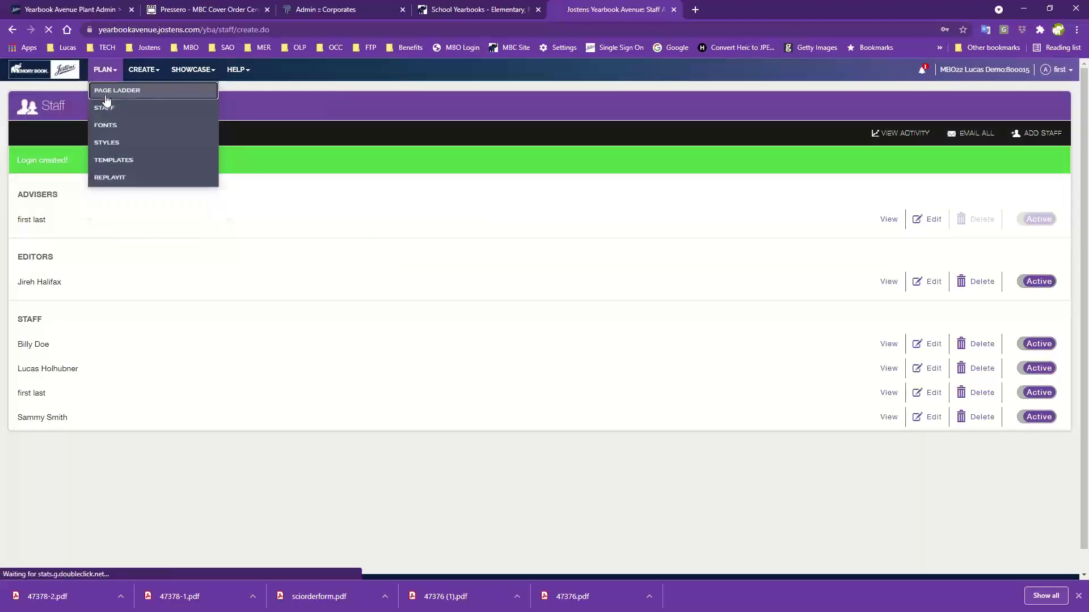
{"action": "left_click", "coordinate": [106, 93]}
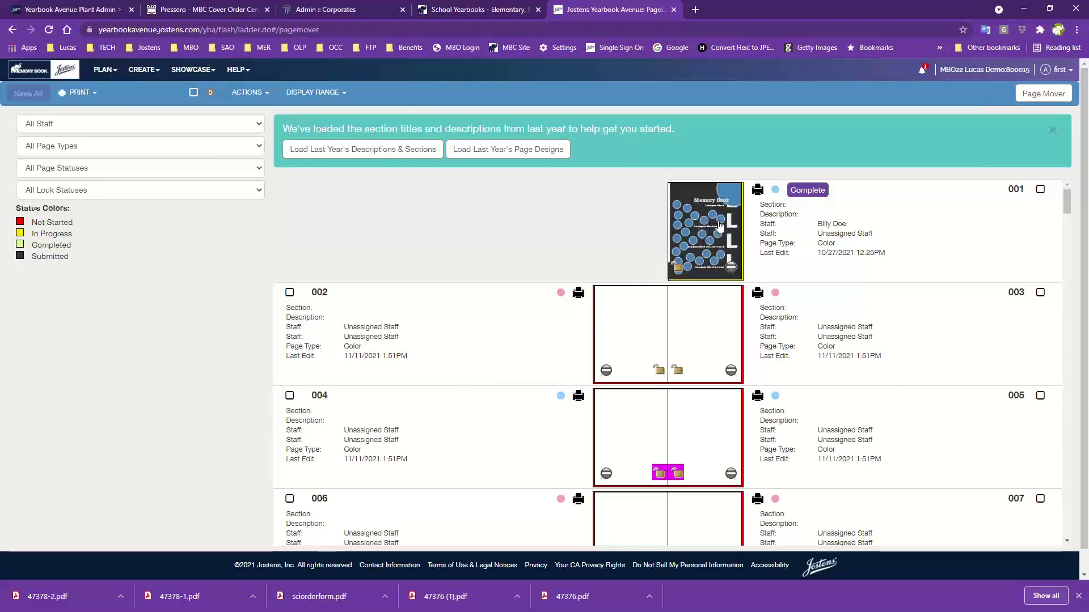
{"action": "scroll", "coordinate": [687, 292], "scroll_direction": "down", "scroll_amount": 8}
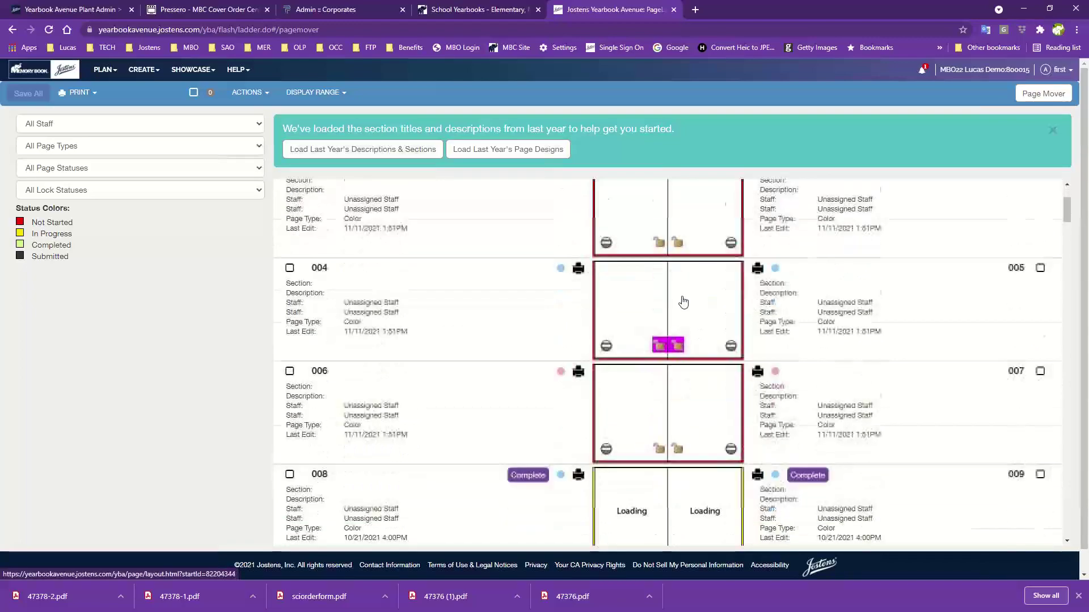
{"action": "scroll", "coordinate": [682, 303], "scroll_direction": "down", "scroll_amount": 3}
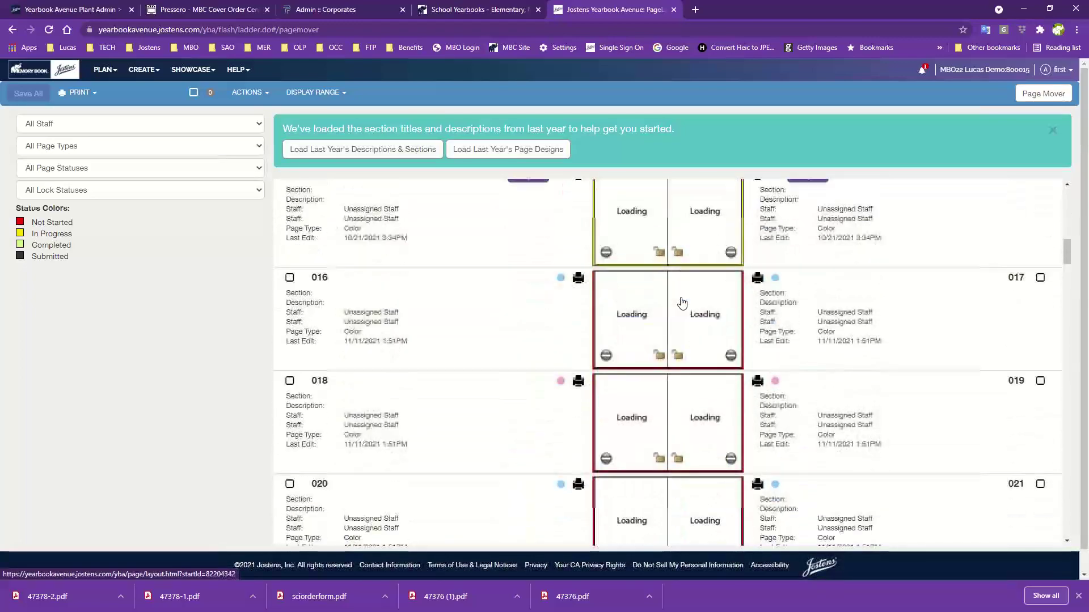
{"action": "scroll", "coordinate": [682, 303], "scroll_direction": "up", "scroll_amount": 10}
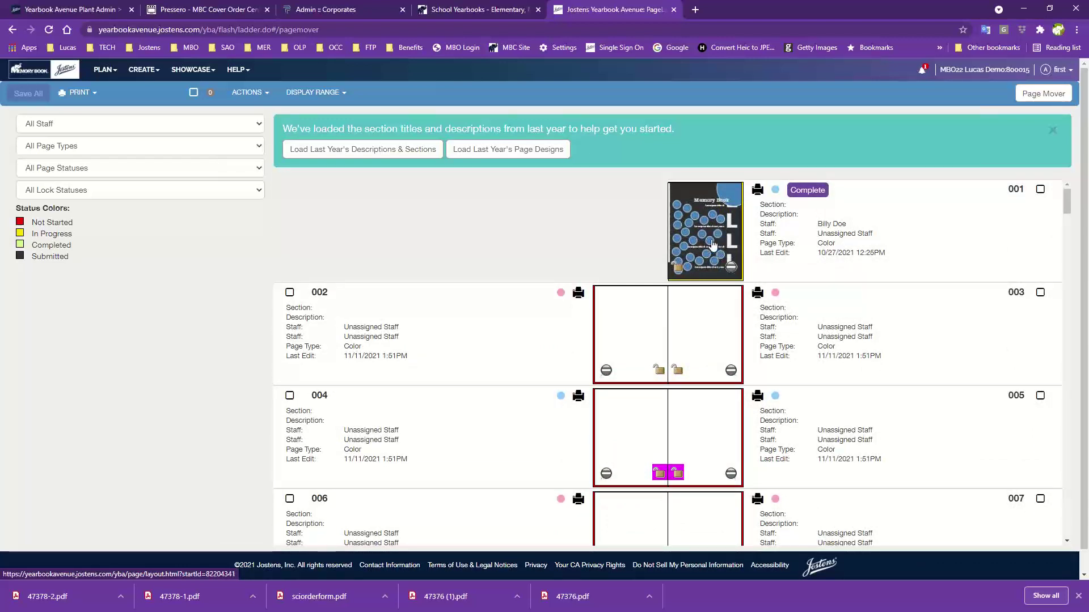
{"action": "left_click", "coordinate": [719, 232]}
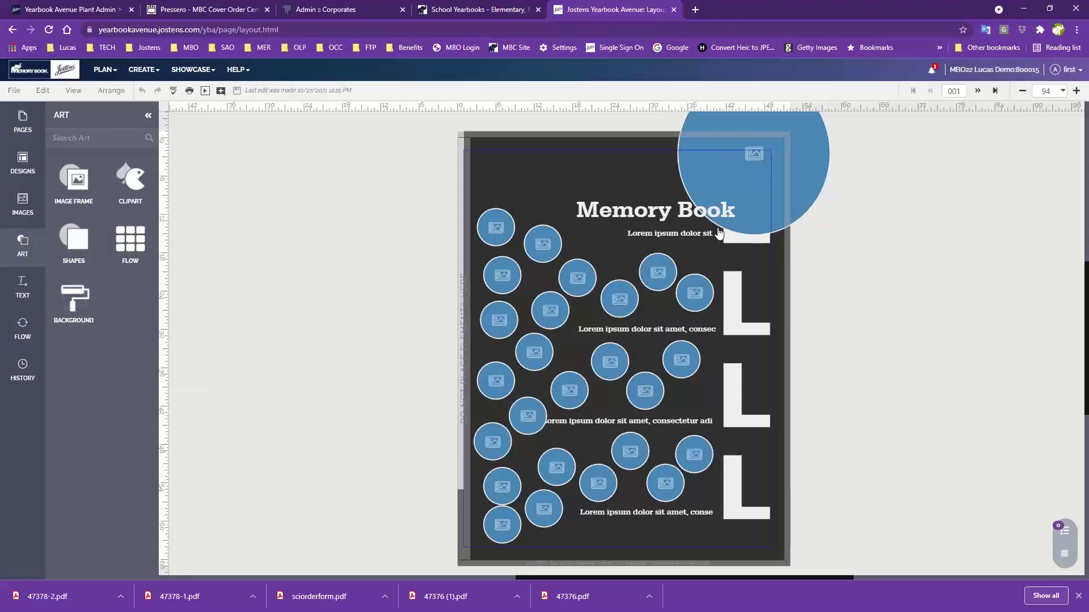
{"action": "left_click", "coordinate": [105, 69]}
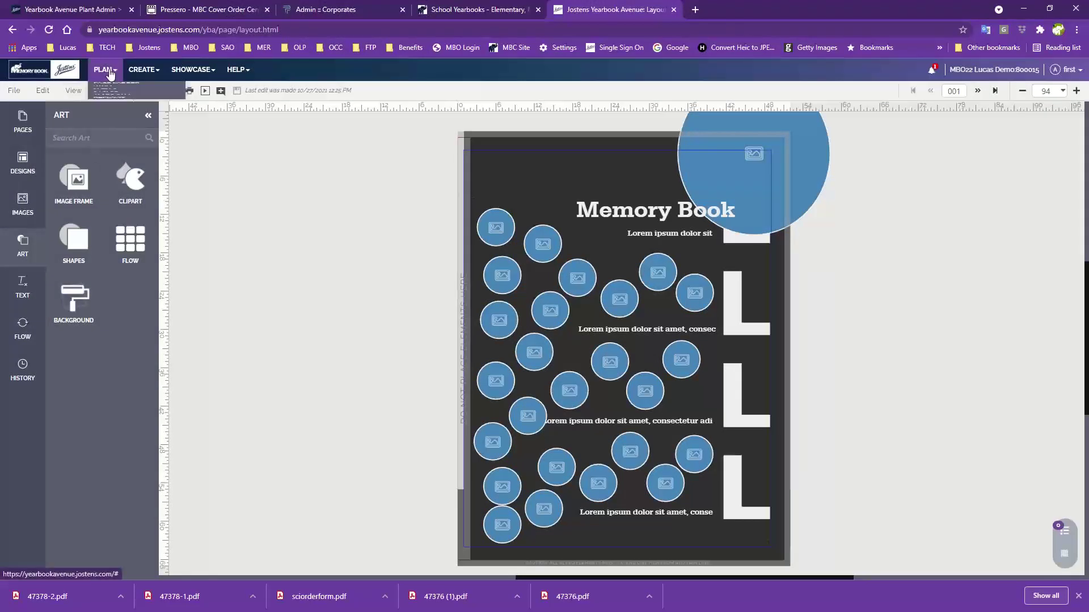
{"action": "left_click", "coordinate": [109, 95]}
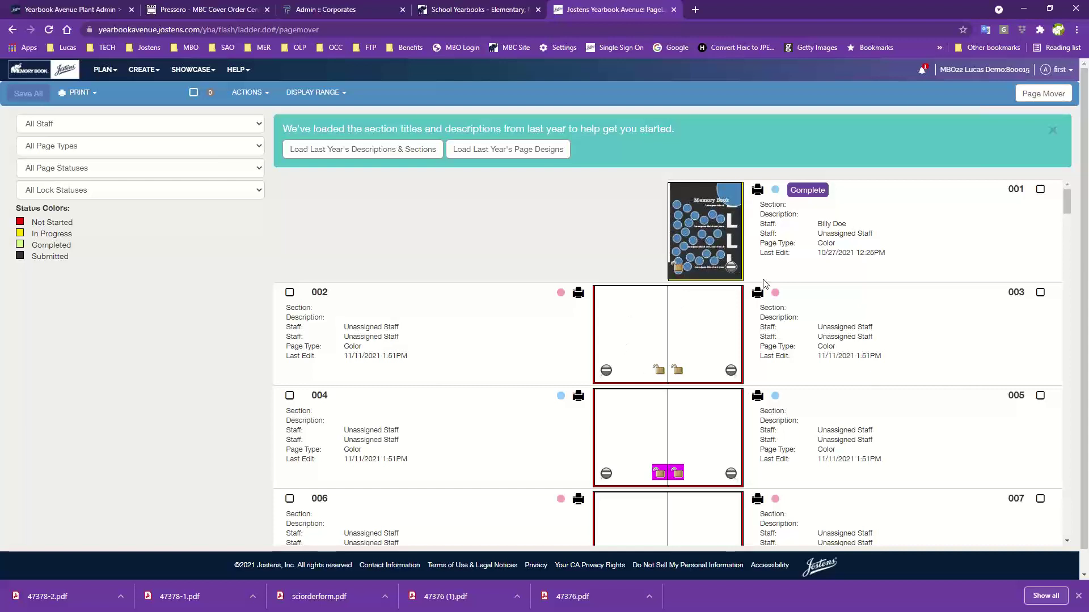
{"action": "scroll", "coordinate": [707, 386], "scroll_direction": "down", "scroll_amount": 1}
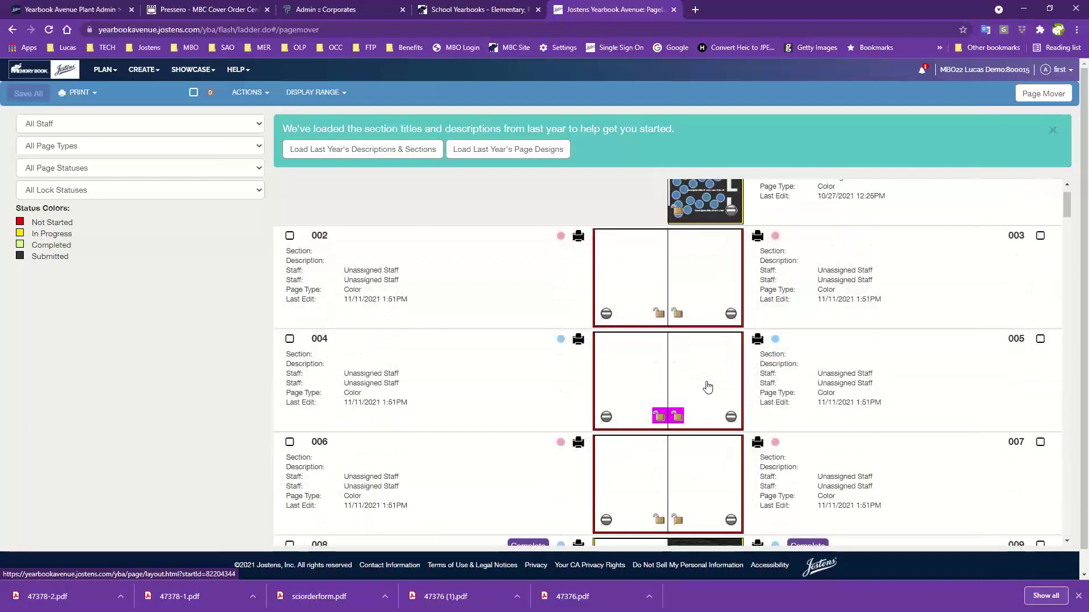
{"action": "scroll", "coordinate": [707, 386], "scroll_direction": "down", "scroll_amount": 5}
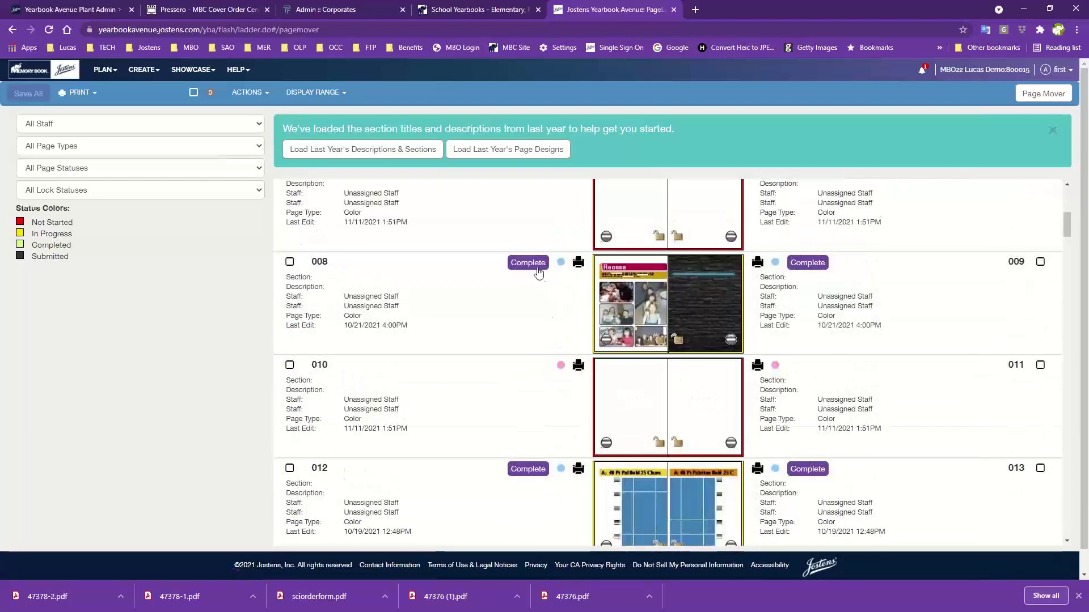
{"action": "left_click", "coordinate": [528, 263]}
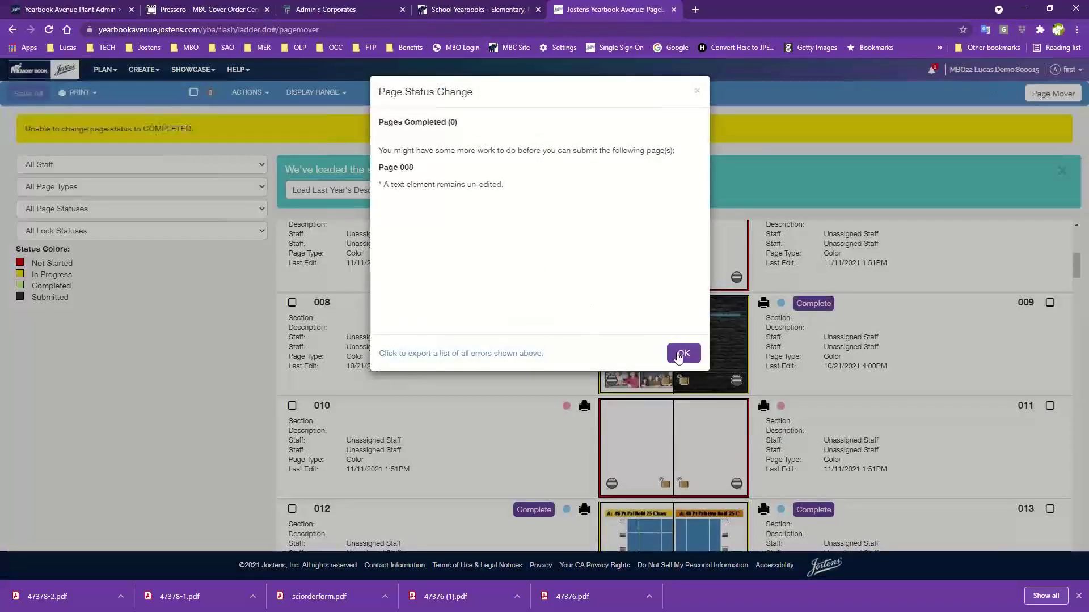
{"action": "left_click", "coordinate": [680, 355]}
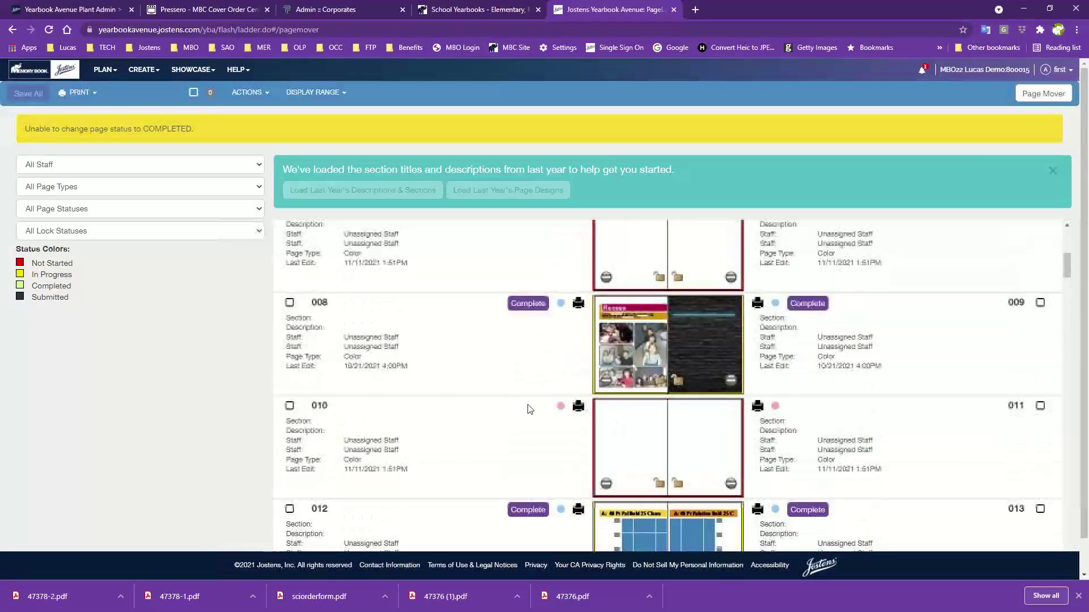
{"action": "scroll", "coordinate": [611, 471], "scroll_direction": "down", "scroll_amount": 9}
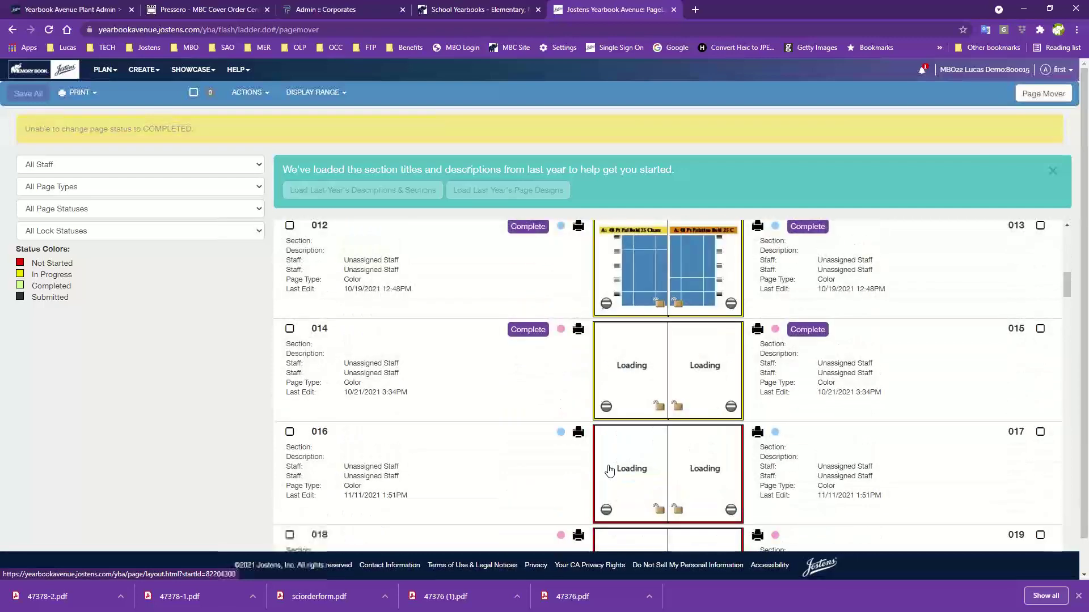
{"action": "scroll", "coordinate": [611, 471], "scroll_direction": "up", "scroll_amount": 12}
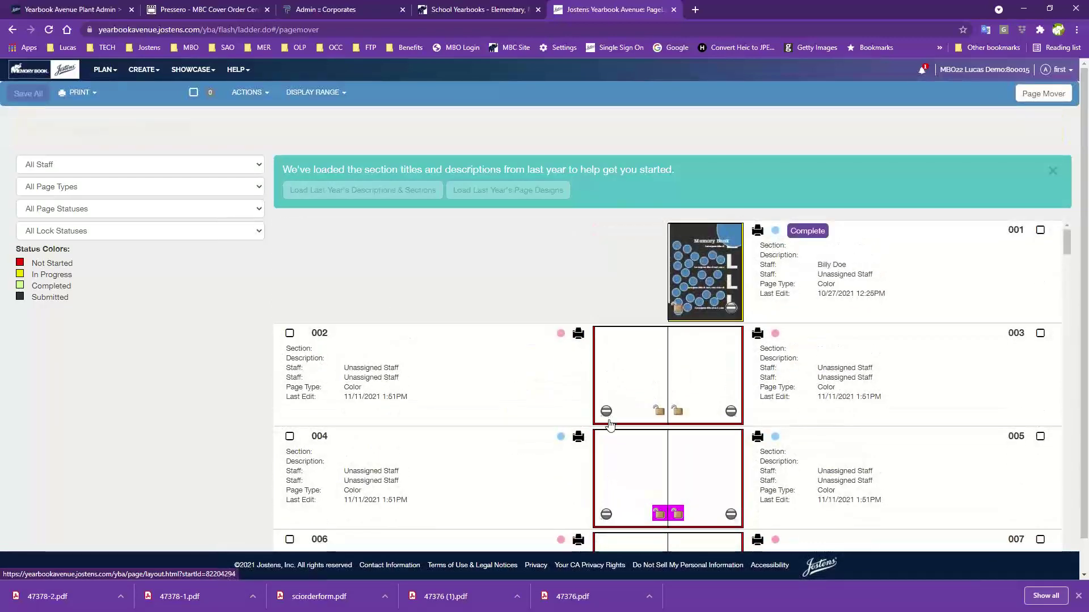
{"action": "scroll", "coordinate": [607, 430], "scroll_direction": "down", "scroll_amount": 2}
{"action": "scroll", "coordinate": [608, 429], "scroll_direction": "down", "scroll_amount": 7}
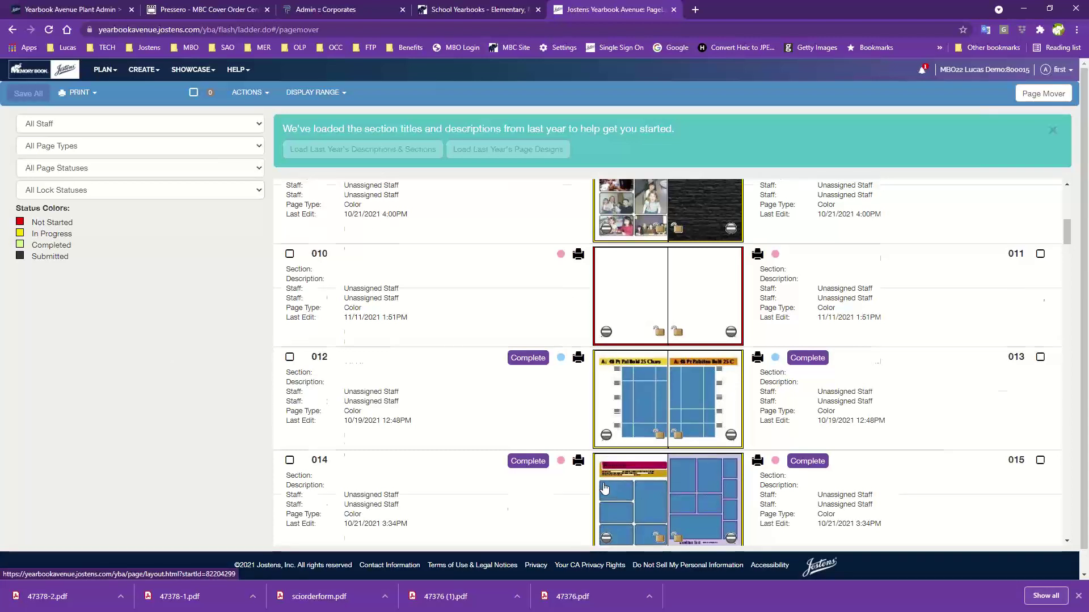
{"action": "scroll", "coordinate": [668, 360], "scroll_direction": "up", "scroll_amount": 5}
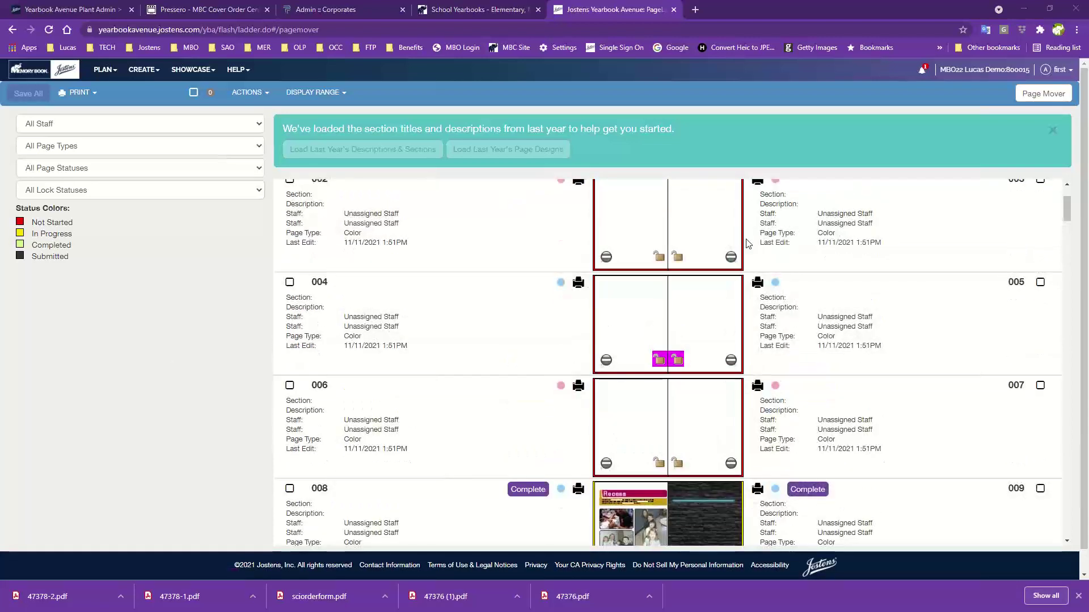
{"action": "scroll", "coordinate": [657, 363], "scroll_direction": "up", "scroll_amount": 2}
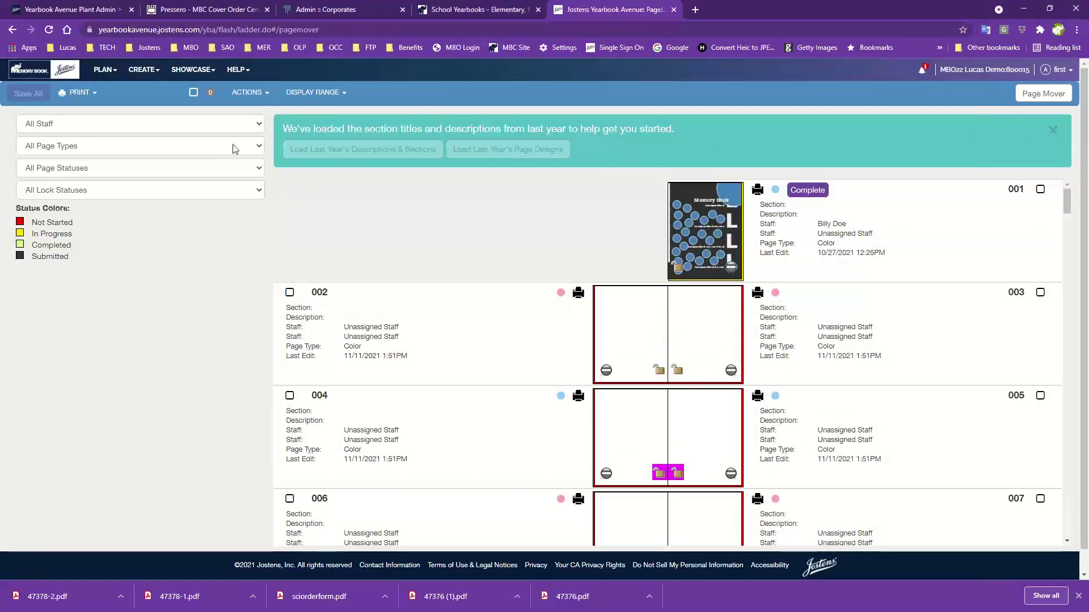
{"action": "left_click", "coordinate": [109, 69]}
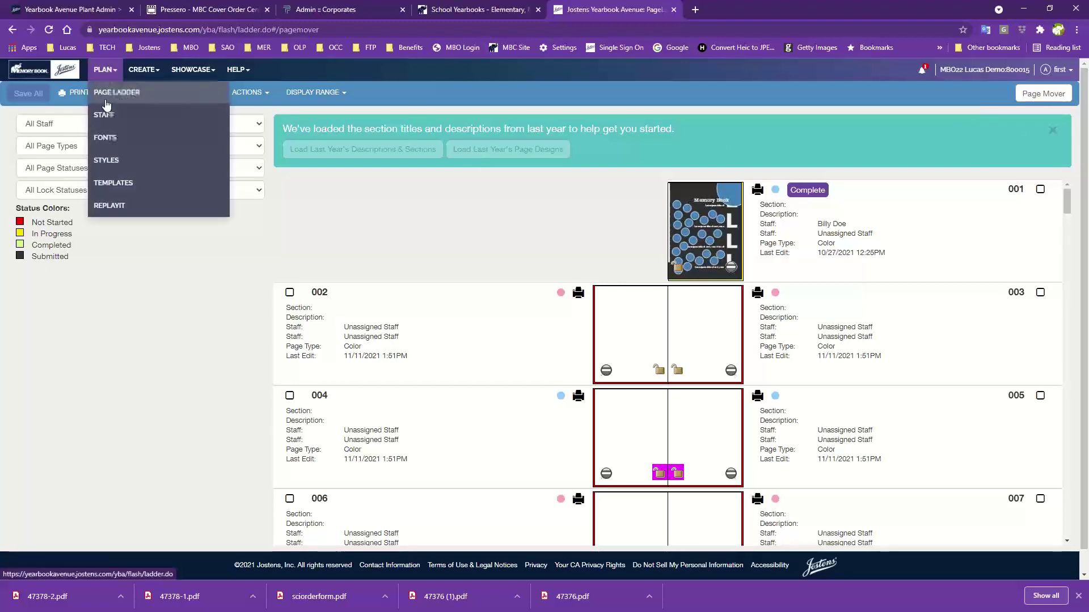
{"action": "left_click", "coordinate": [104, 93]}
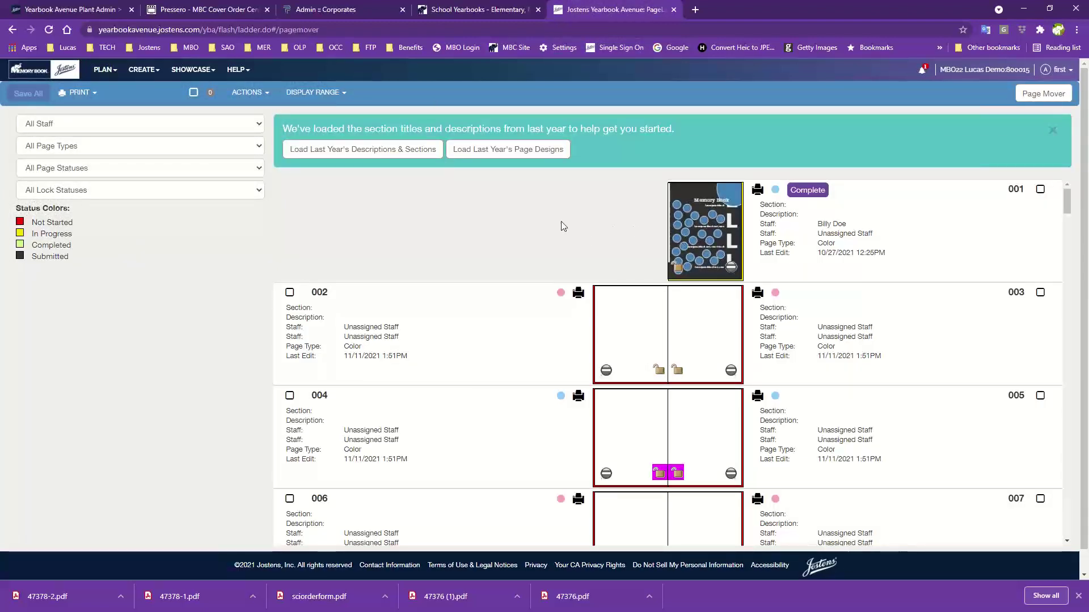
{"action": "scroll", "coordinate": [632, 255], "scroll_direction": "down", "scroll_amount": 4}
{"action": "scroll", "coordinate": [631, 282], "scroll_direction": "up", "scroll_amount": 4}
Load last year's descriptions and sections into the Page Ladder, confirming the replacement
{"action": "left_click", "coordinate": [337, 153]}
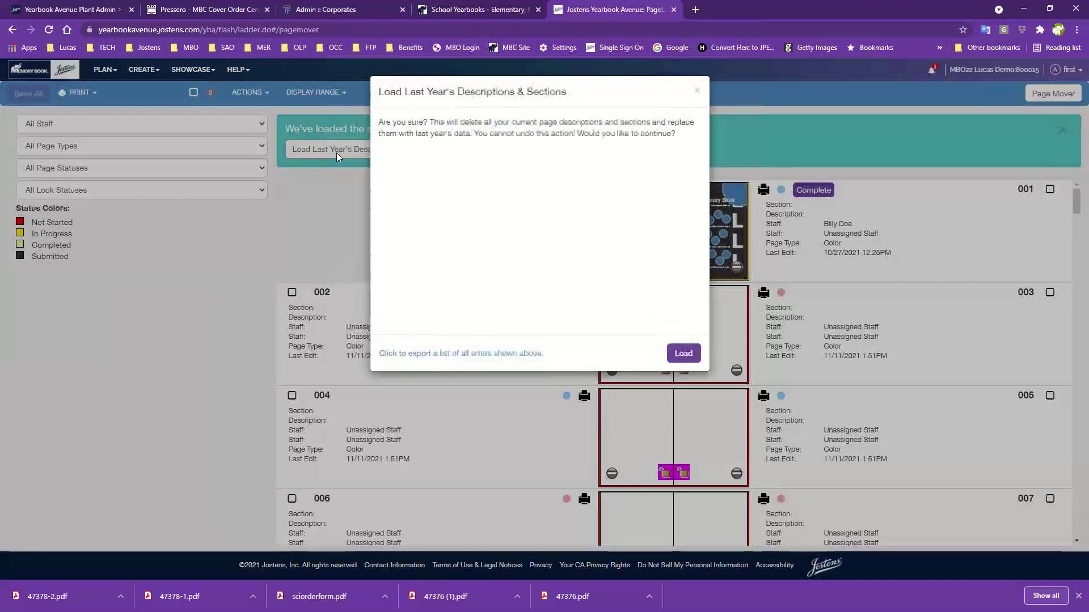
{"action": "left_click", "coordinate": [684, 353]}
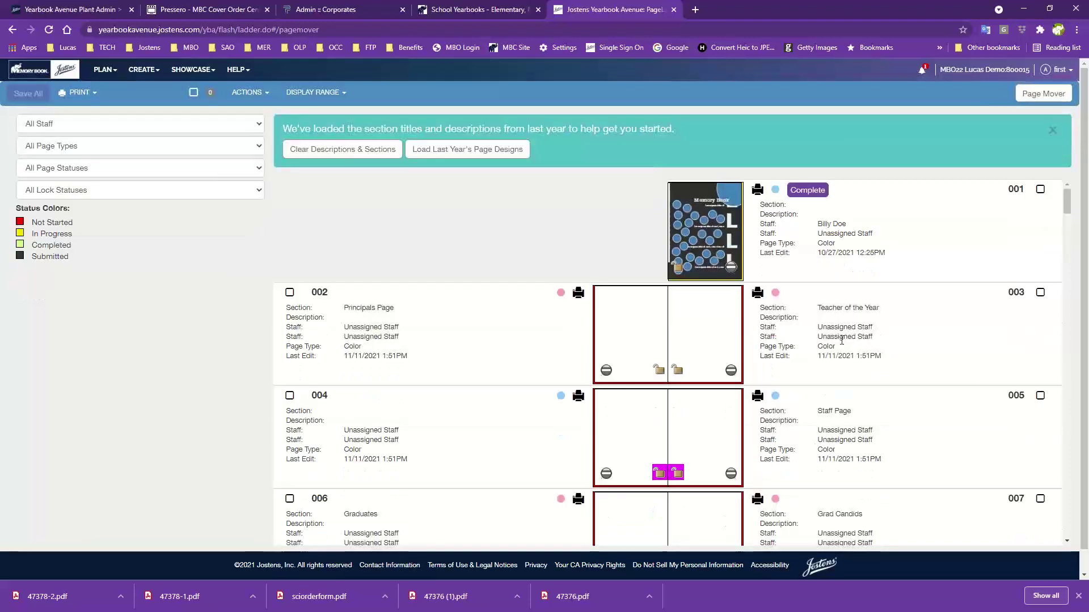
Set page 001's section name to Principal's Page
{"action": "left_click", "coordinate": [830, 212]}
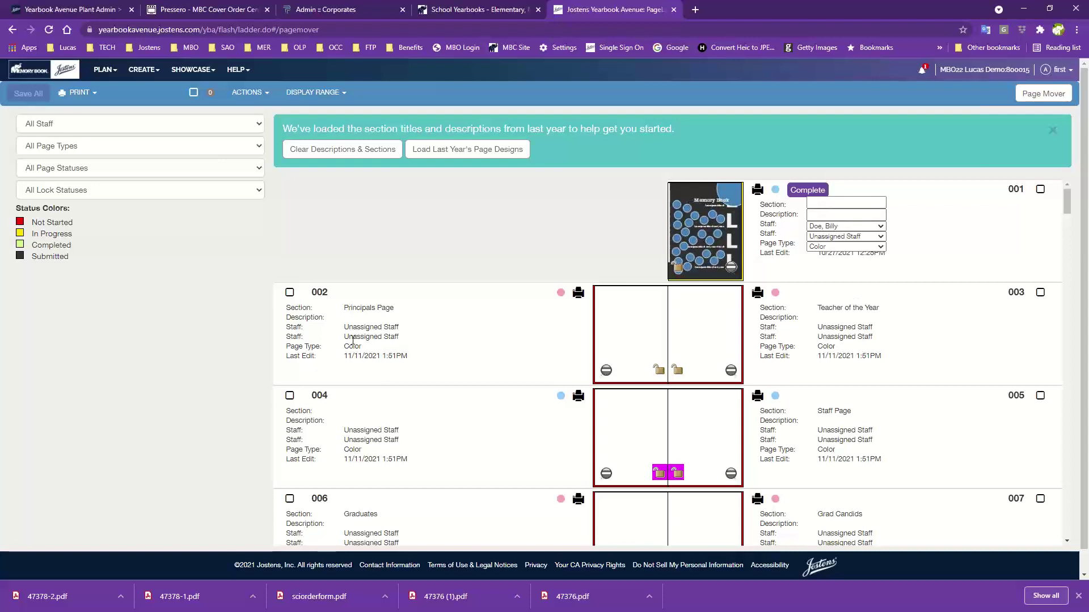
{"action": "left_click", "coordinate": [822, 204]}
{"action": "left_click", "coordinate": [822, 203]}
{"action": "type", "text": "Principals"}
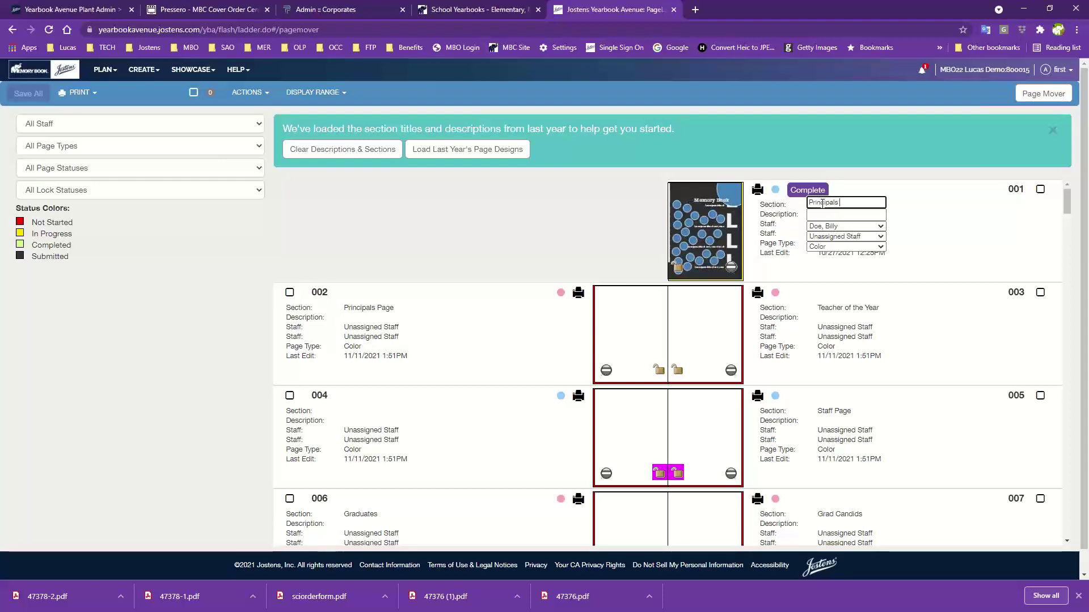
{"action": "type", "text": " Pa"}
{"action": "key", "text": "BackSpace"}
{"action": "key", "text": "BackSpace"}
{"action": "key", "text": "BackSpace"}
{"action": "key", "text": "BackSpace"}
{"action": "type", "text": "'S Page"}
{"action": "key", "text": "Left"}
{"action": "key", "text": "Left"}
{"action": "key", "text": "Left"}
{"action": "key", "text": "Left"}
{"action": "key", "text": "Left"}
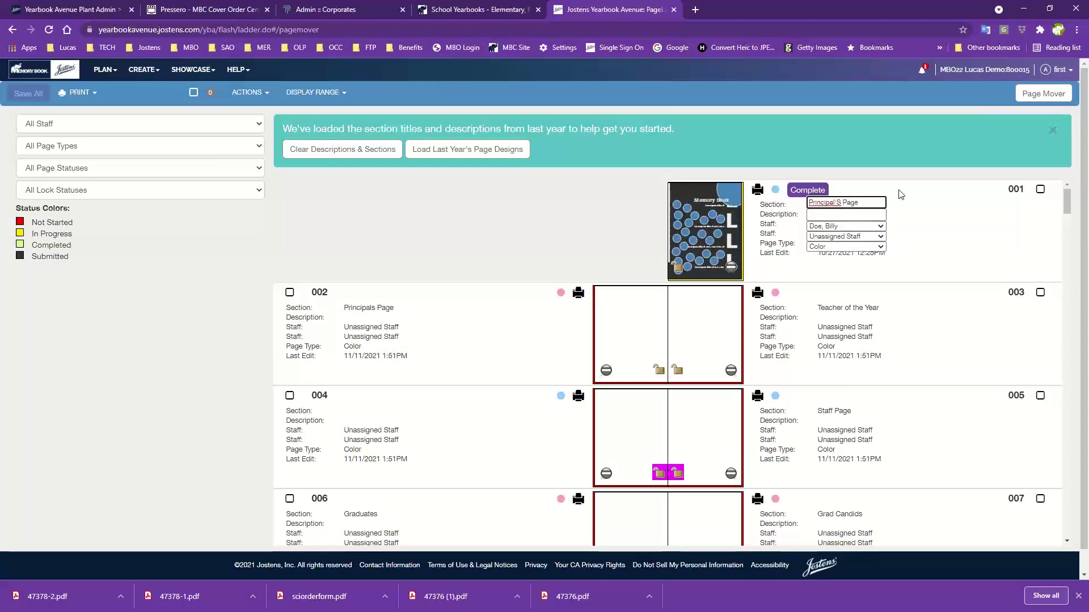
{"action": "key", "text": "BackSpace"}
{"action": "type", "text": "s"}
Replace page 002's section name with Teacher of the Year
{"action": "left_click", "coordinate": [399, 309]}
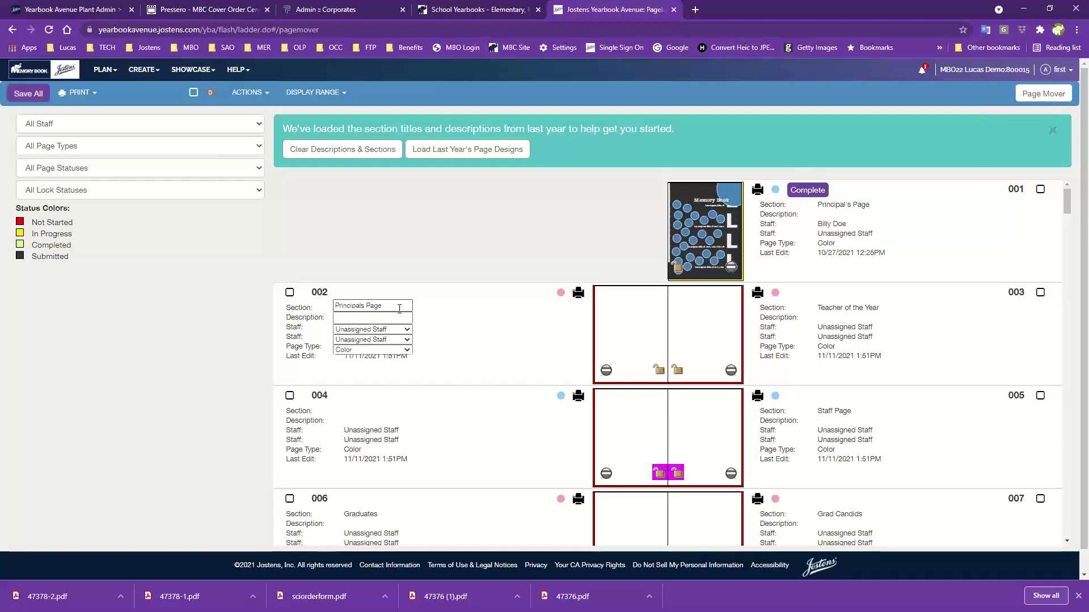
{"action": "left_click_drag", "start_coordinate": [399, 309], "coordinate": [332, 309]}
{"action": "left_click", "coordinate": [329, 309]}
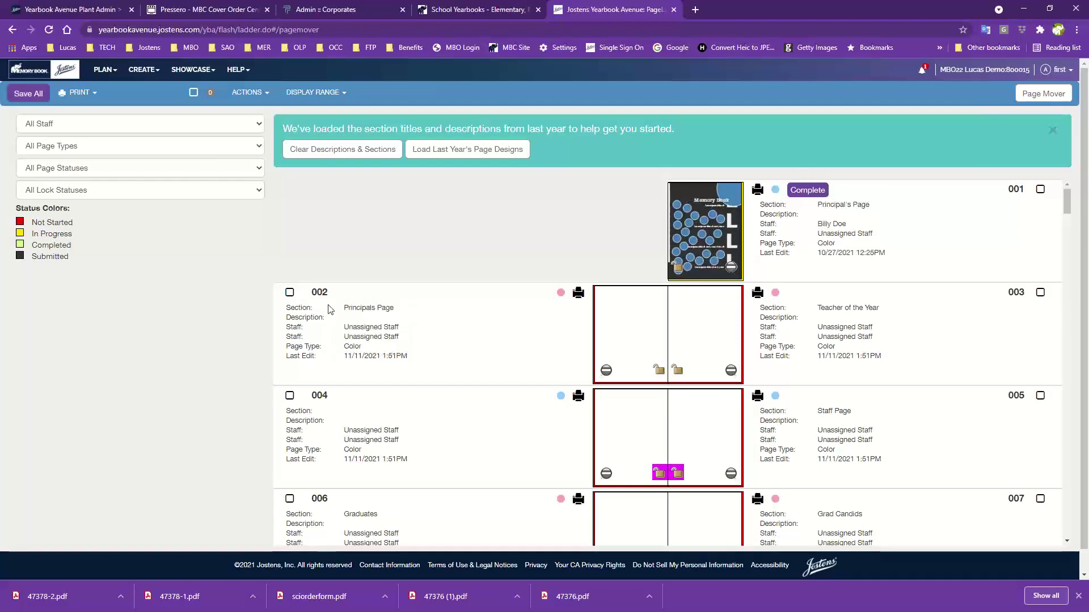
{"action": "left_click", "coordinate": [407, 334]}
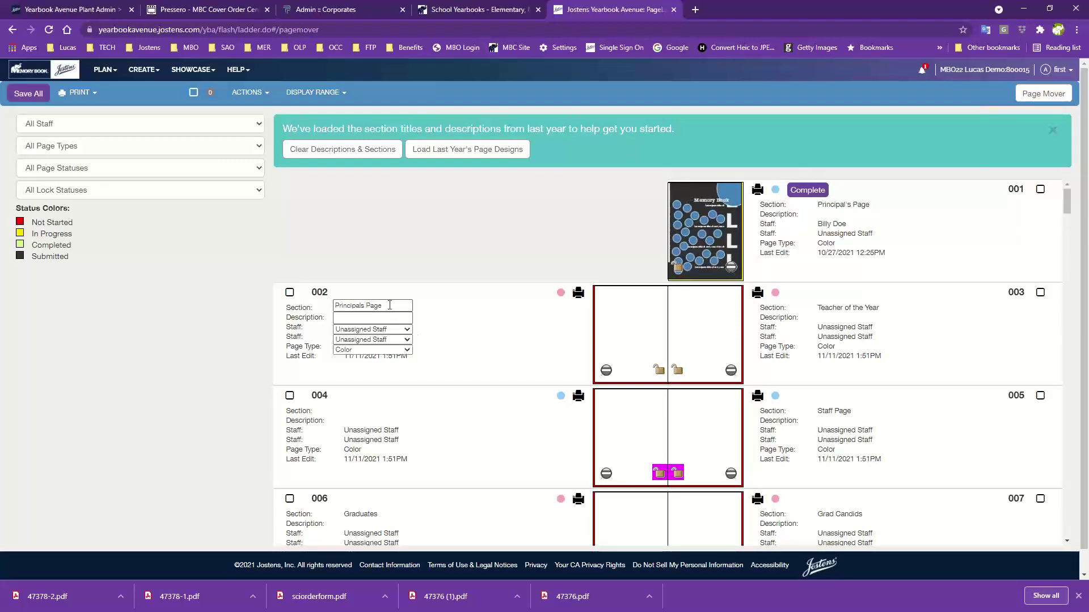
{"action": "left_click_drag", "start_coordinate": [389, 305], "coordinate": [328, 309]}
{"action": "left_click", "coordinate": [327, 309]}
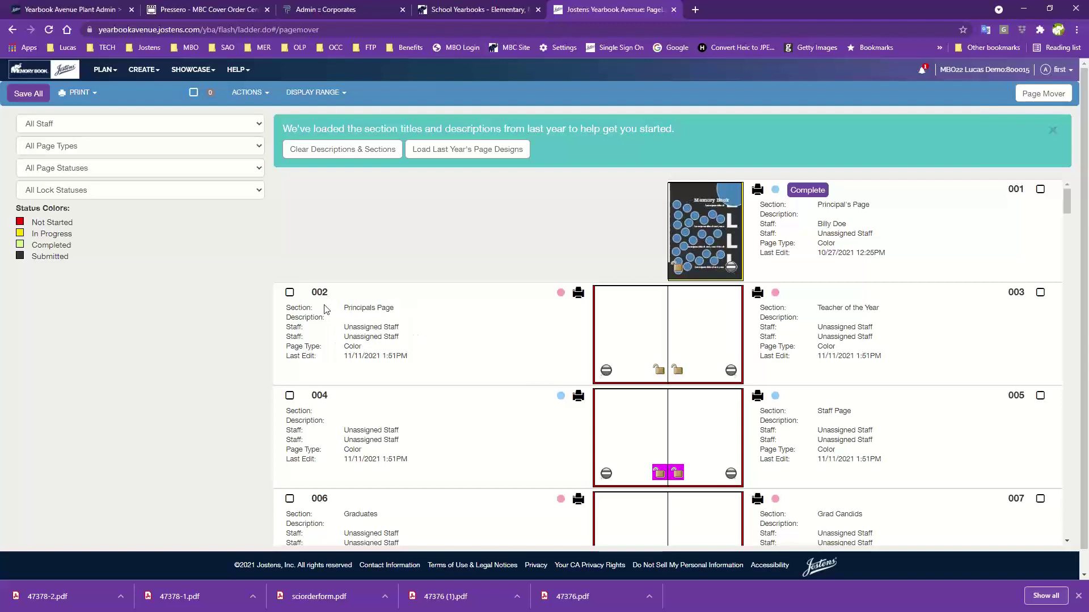
{"action": "left_click", "coordinate": [392, 309]}
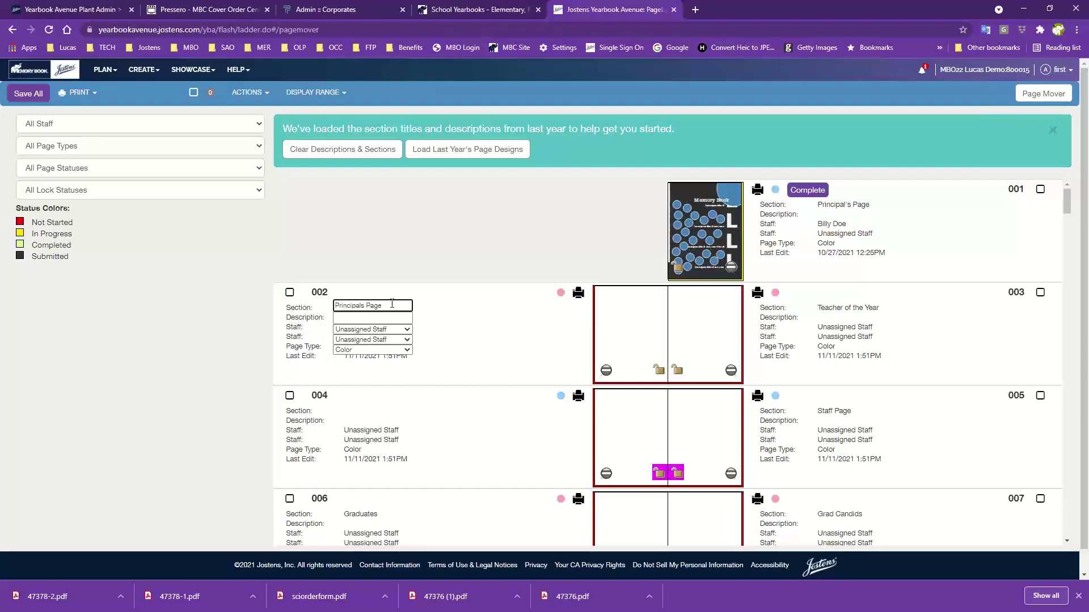
{"action": "key", "text": "BackSpace"}
{"action": "key", "text": "BackSpace"}
{"action": "key", "text": "BackSpace"}
{"action": "key", "text": "BackSpace"}
{"action": "key", "text": "BackSpace"}
{"action": "key", "text": "BackSpace"}
{"action": "key", "text": "BackSpace"}
{"action": "key", "text": "BackSpace"}
{"action": "key", "text": "BackSpace"}
{"action": "key", "text": "BackSpace"}
{"action": "key", "text": "BackSpace"}
{"action": "key", "text": "BackSpace"}
{"action": "key", "text": "BackSpace"}
{"action": "key", "text": "BackSpace"}
{"action": "key", "text": "BackSpace"}
{"action": "type", "text": "Teacher of the Year"}
{"action": "left_click", "coordinate": [448, 335]}
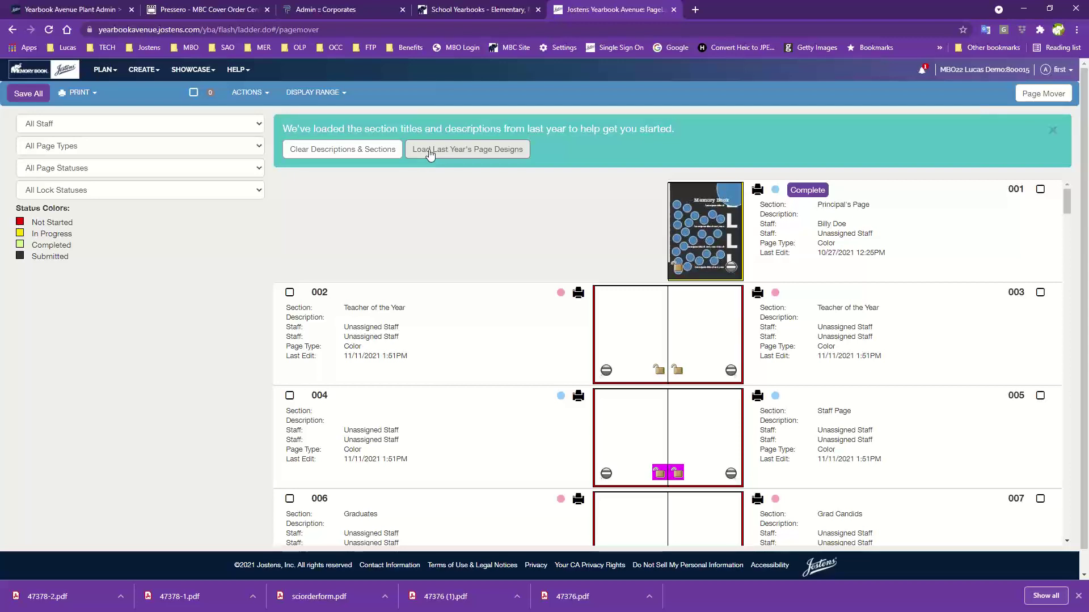
Load last year's page designs onto the not-started pages and check the ladder's new layouts
{"action": "left_click", "coordinate": [422, 154]}
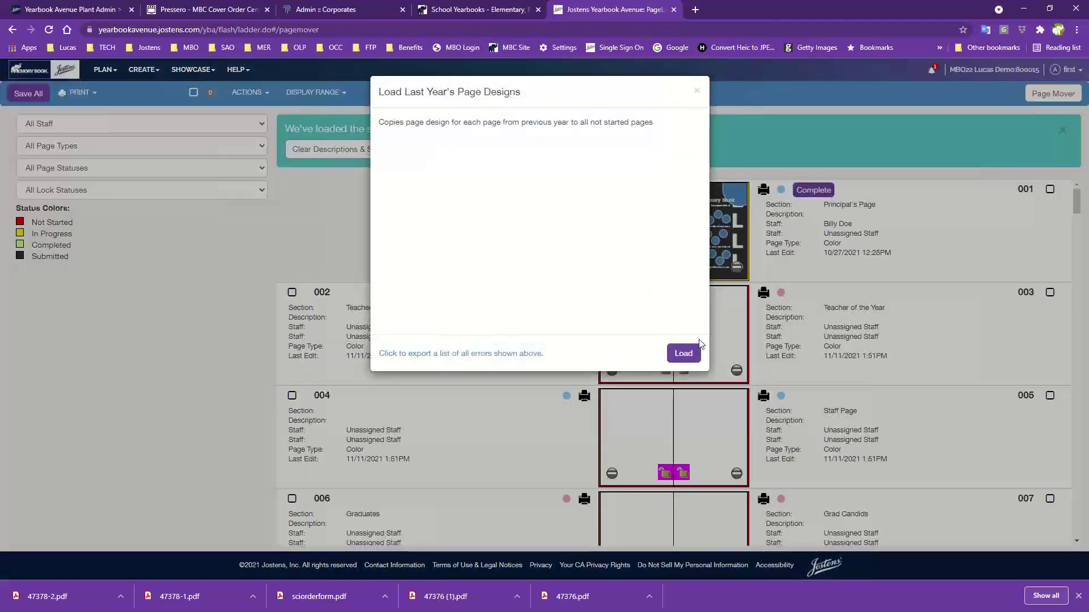
{"action": "left_click", "coordinate": [683, 353]}
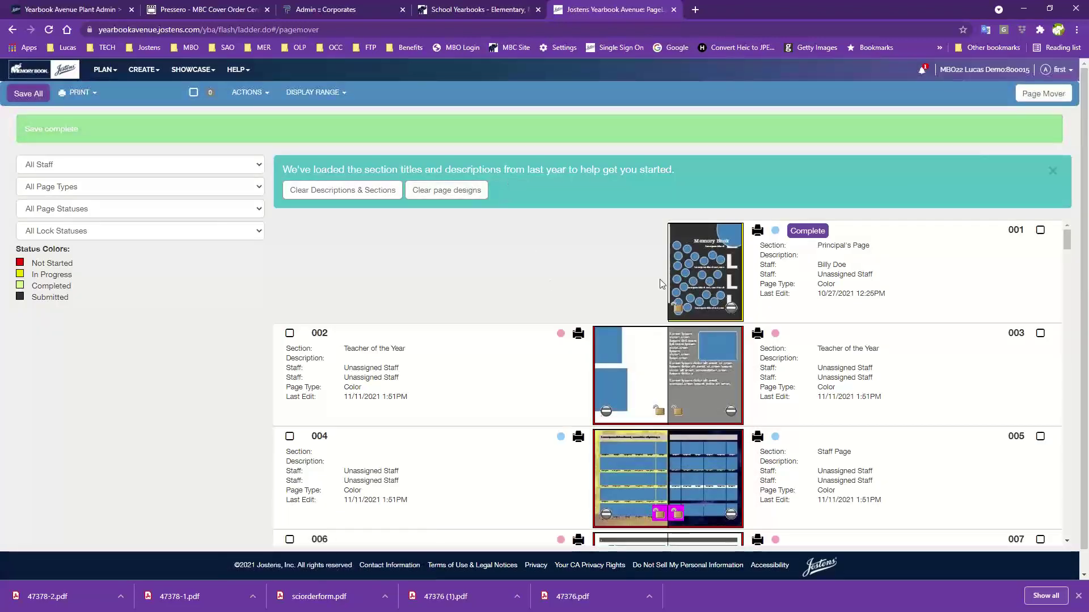
{"action": "scroll", "coordinate": [661, 287], "scroll_direction": "down", "scroll_amount": 2}
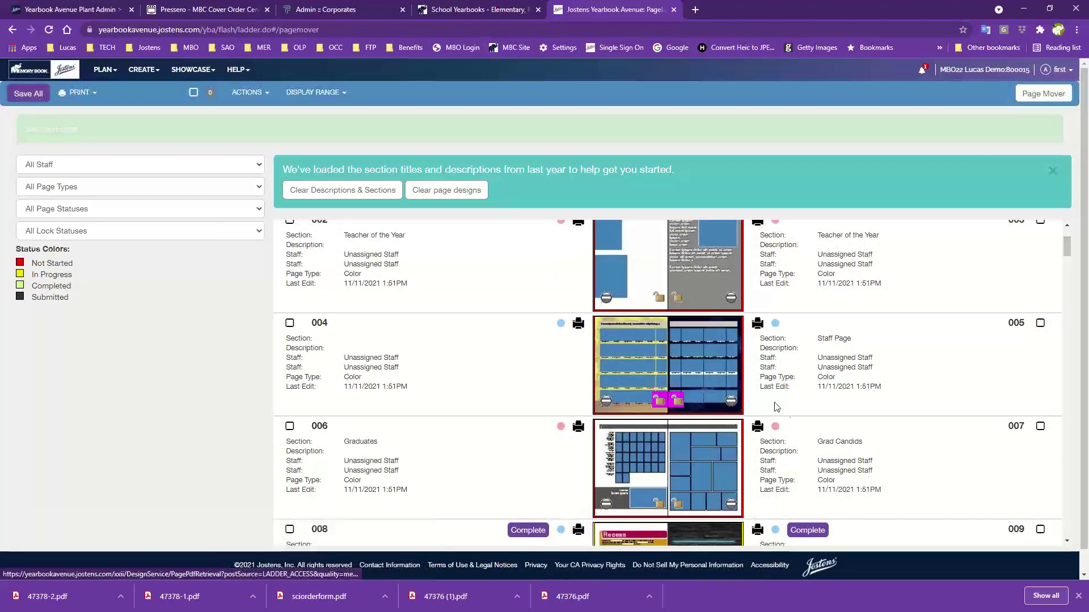
{"action": "scroll", "coordinate": [776, 406], "scroll_direction": "up", "scroll_amount": 1}
{"action": "scroll", "coordinate": [776, 405], "scroll_direction": "up", "scroll_amount": 1}
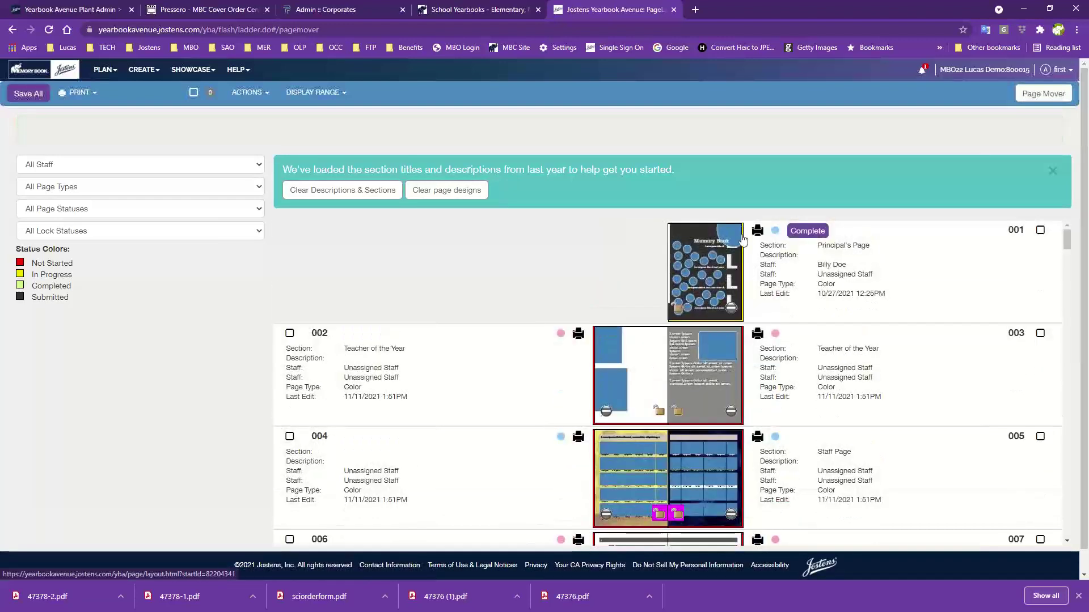
{"action": "scroll", "coordinate": [743, 332], "scroll_direction": "down", "scroll_amount": 1}
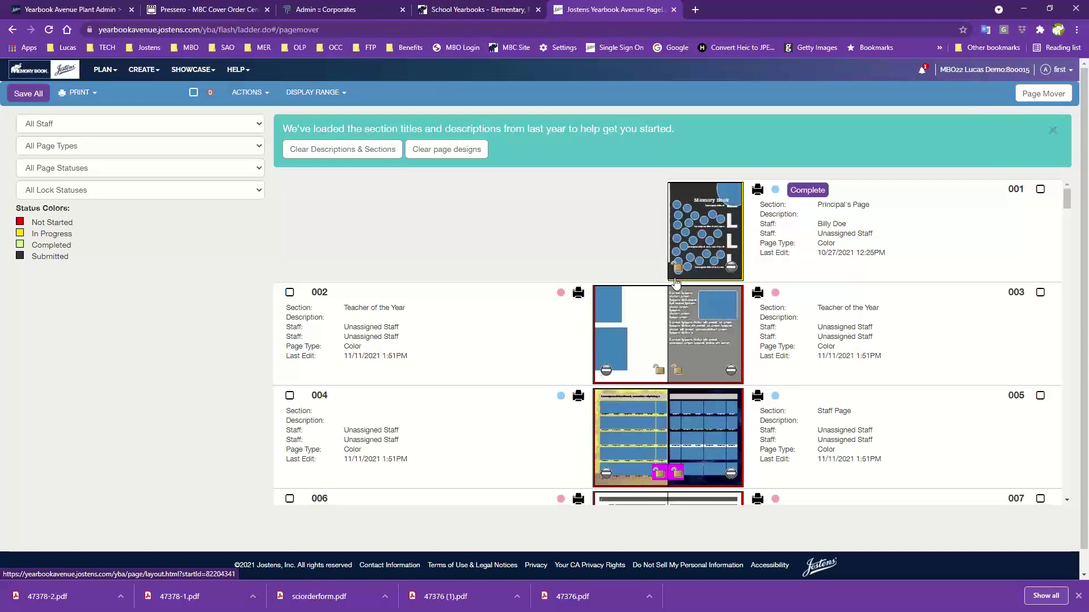
{"action": "scroll", "coordinate": [775, 414], "scroll_direction": "down", "scroll_amount": 7}
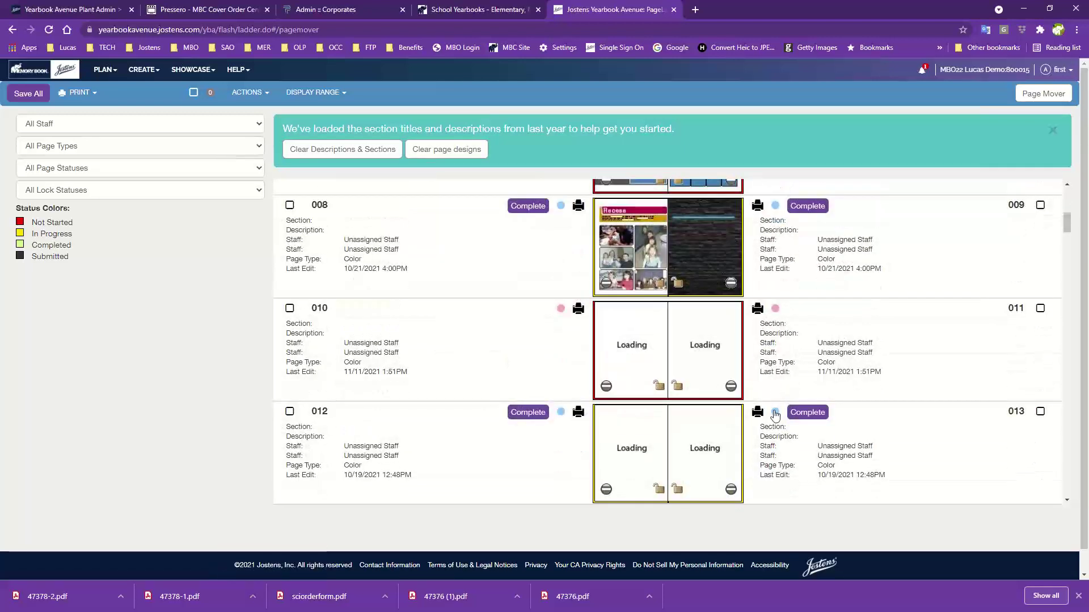
{"action": "scroll", "coordinate": [790, 493], "scroll_direction": "down", "scroll_amount": 5}
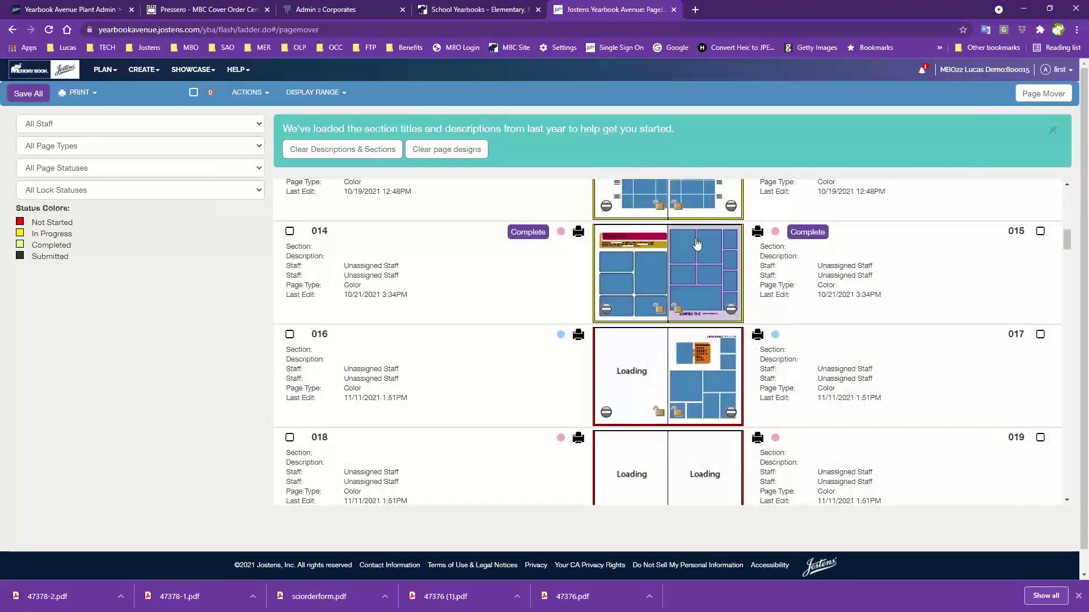
{"action": "scroll", "coordinate": [668, 464], "scroll_direction": "down", "scroll_amount": 1}
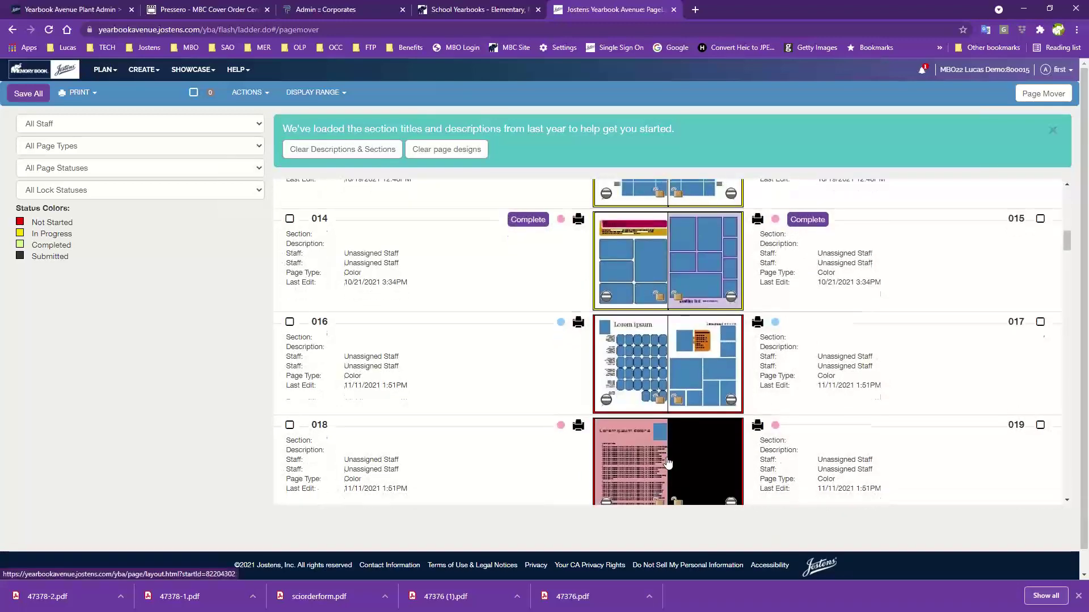
{"action": "scroll", "coordinate": [668, 463], "scroll_direction": "down", "scroll_amount": 4}
{"action": "scroll", "coordinate": [668, 464], "scroll_direction": "up", "scroll_amount": 16}
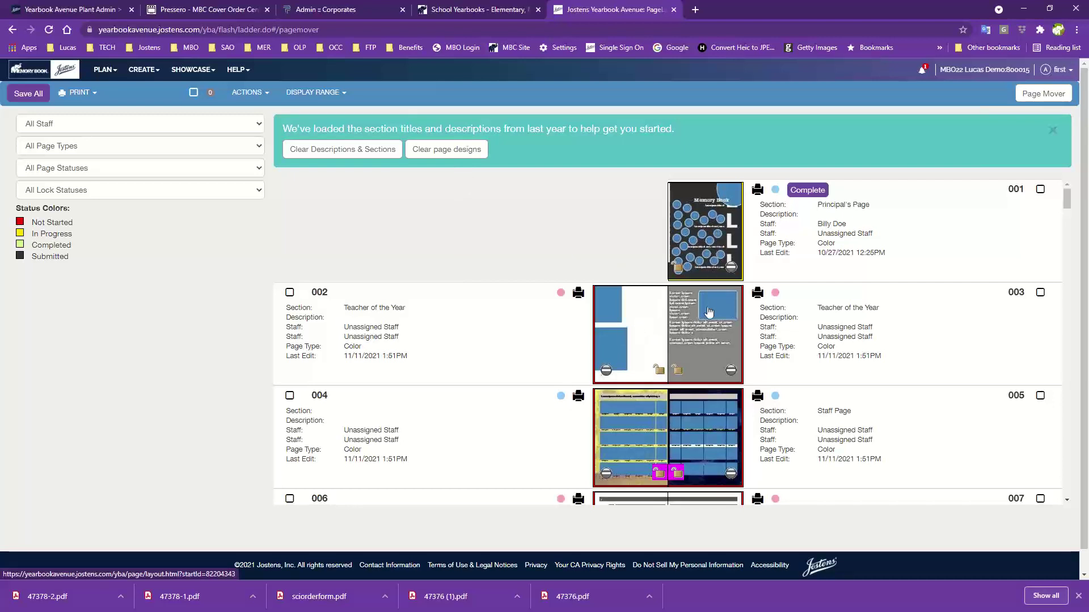
{"action": "scroll", "coordinate": [714, 335], "scroll_direction": "down", "scroll_amount": 2}
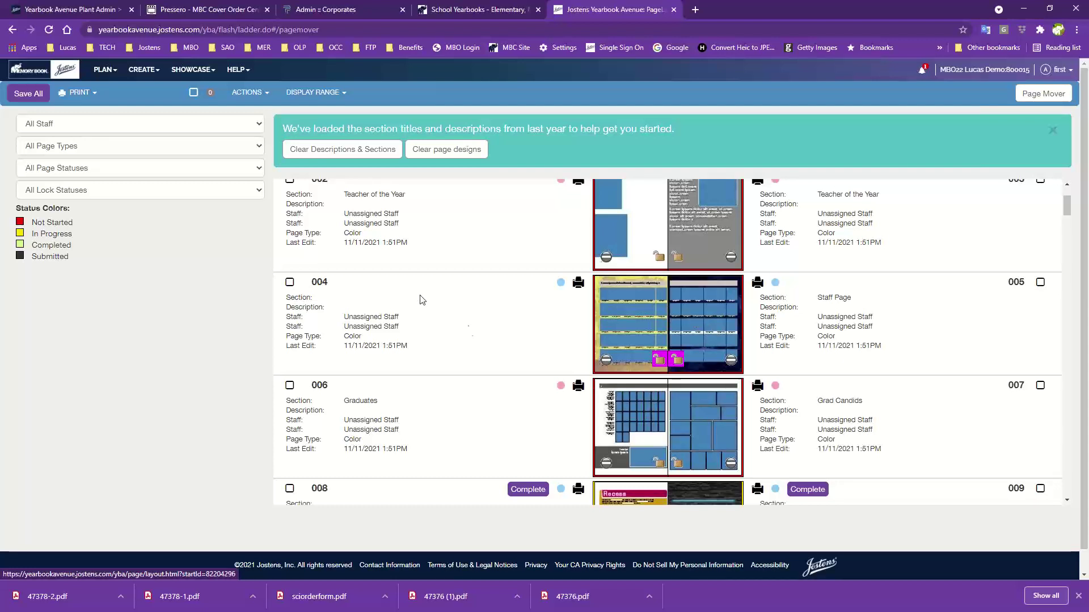
{"action": "scroll", "coordinate": [488, 321], "scroll_direction": "down", "scroll_amount": 3}
{"action": "scroll", "coordinate": [487, 320], "scroll_direction": "up", "scroll_amount": 5}
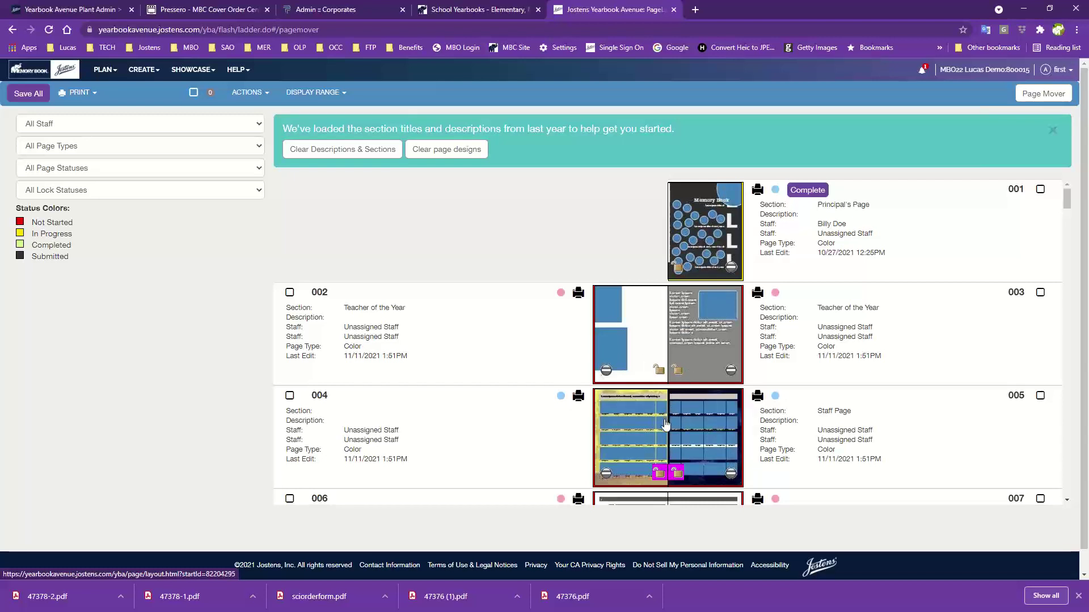
{"action": "scroll", "coordinate": [686, 368], "scroll_direction": "down", "scroll_amount": 4}
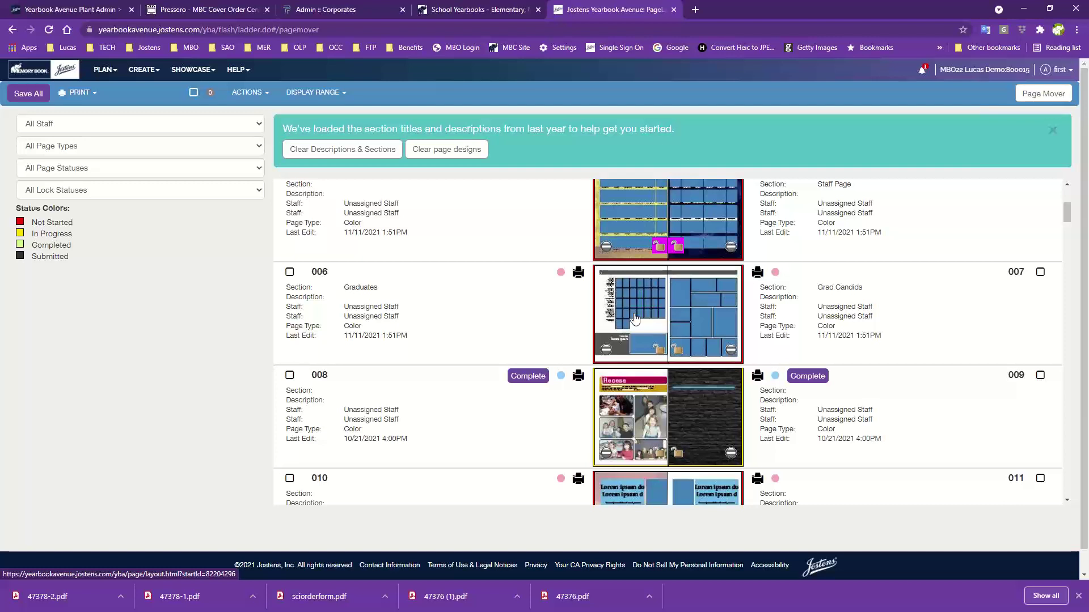
{"action": "scroll", "coordinate": [635, 318], "scroll_direction": "up", "scroll_amount": 4}
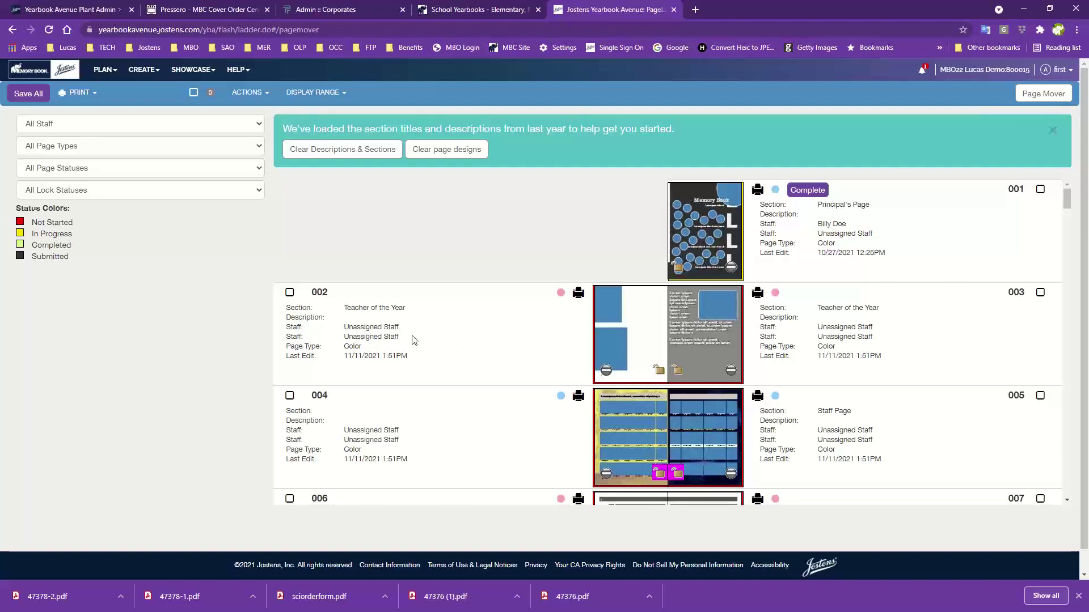
Assign pages 002 and 003 to the same staff member
{"action": "left_click", "coordinate": [371, 329]}
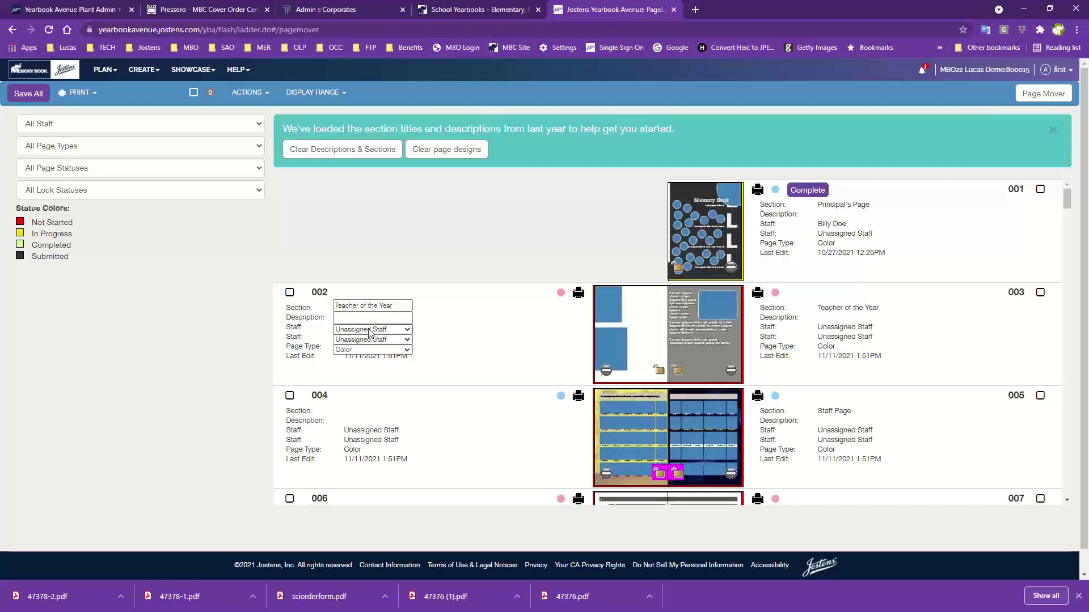
{"action": "left_click", "coordinate": [406, 331]}
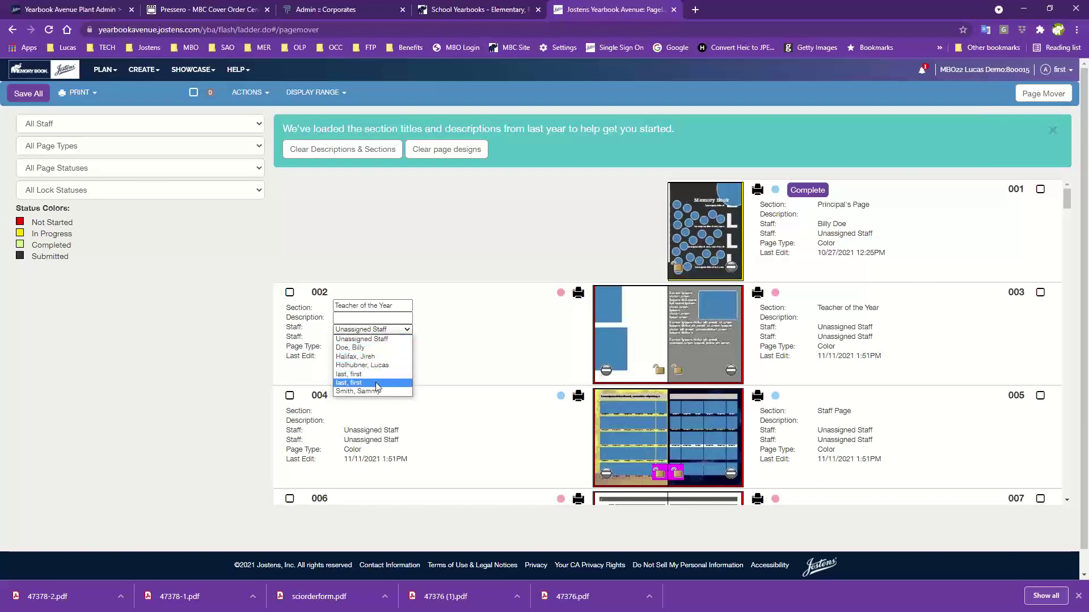
{"action": "left_click", "coordinate": [372, 365]}
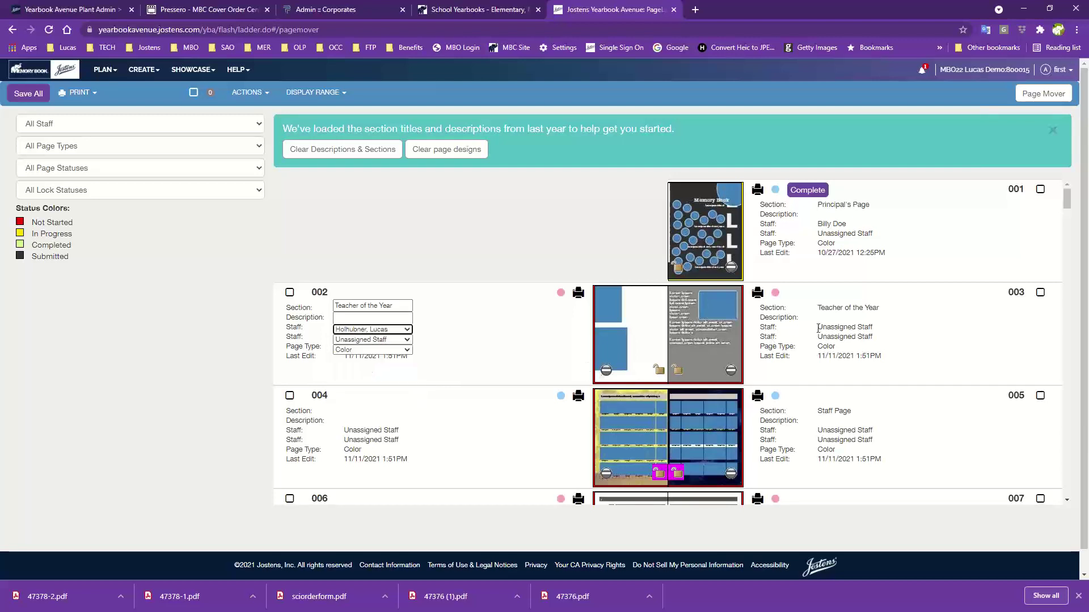
{"action": "left_click", "coordinate": [838, 329]}
{"action": "left_click", "coordinate": [845, 329]}
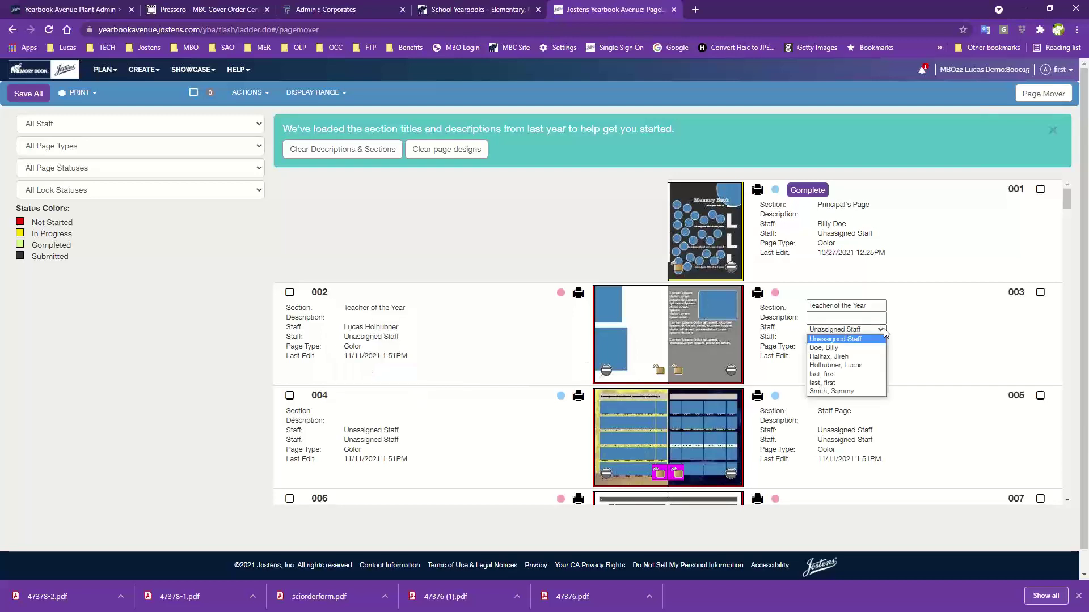
{"action": "left_click", "coordinate": [848, 364]}
Assign pages 004 and 005 to a second staff member
{"action": "left_click", "coordinate": [370, 434]}
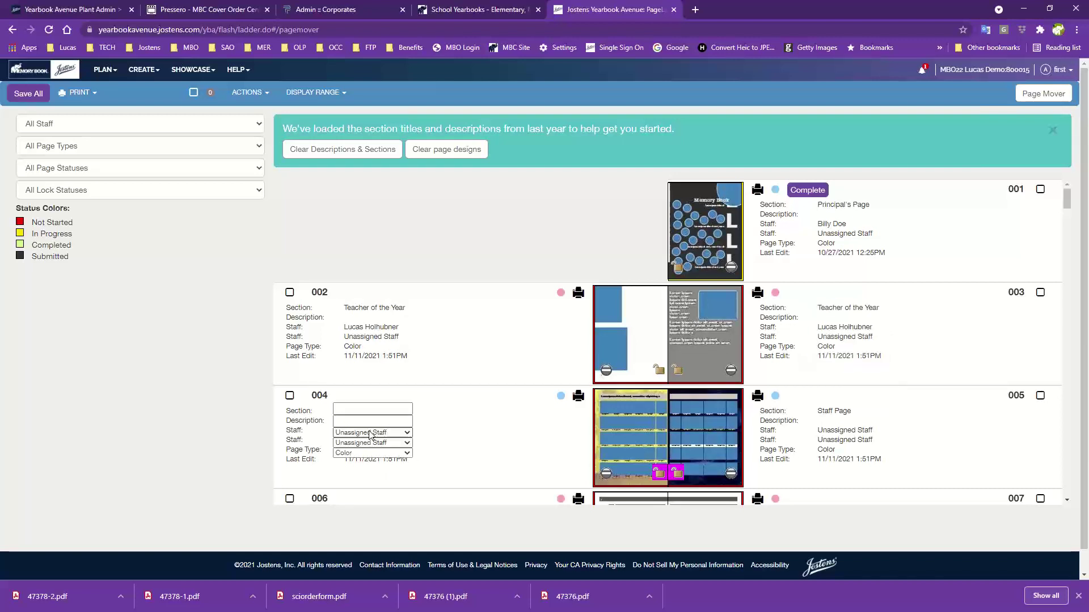
{"action": "left_click", "coordinate": [370, 434]}
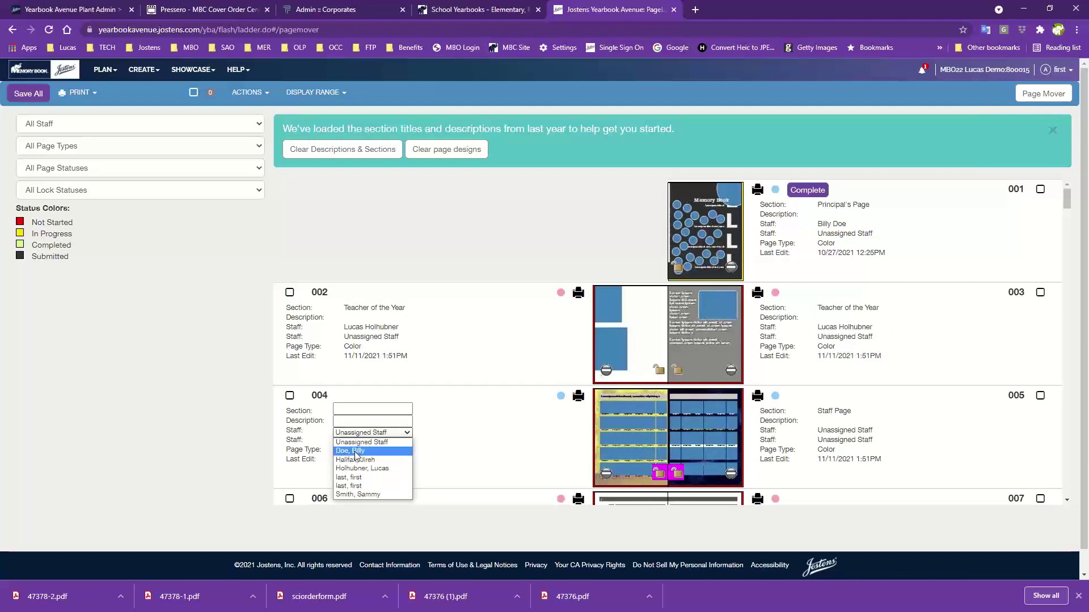
{"action": "left_click", "coordinate": [356, 451]}
{"action": "left_click", "coordinate": [844, 432]}
{"action": "left_click", "coordinate": [848, 433]}
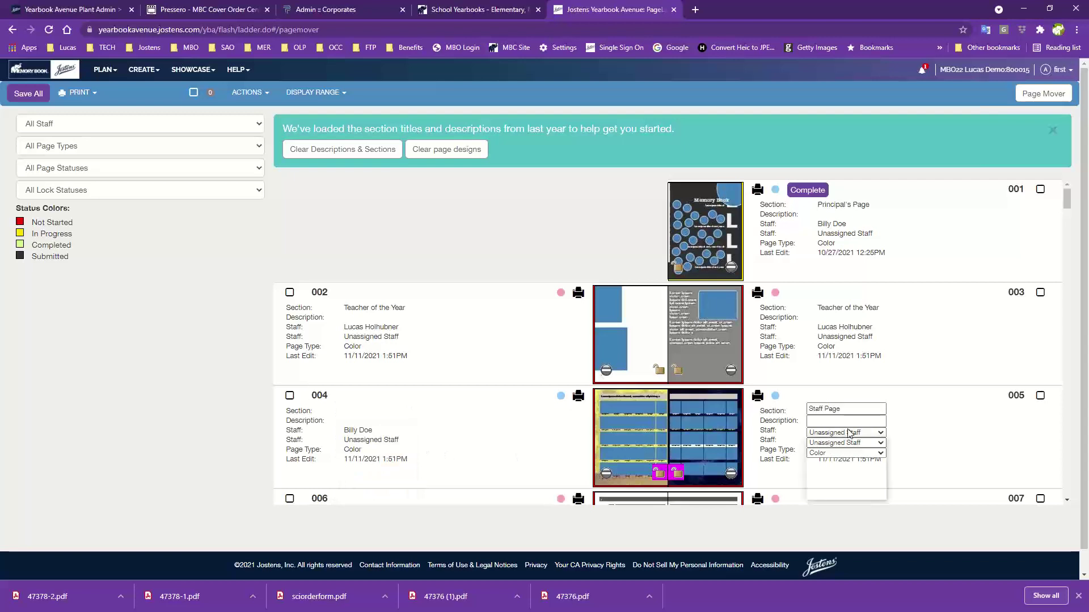
{"action": "left_click", "coordinate": [830, 454]}
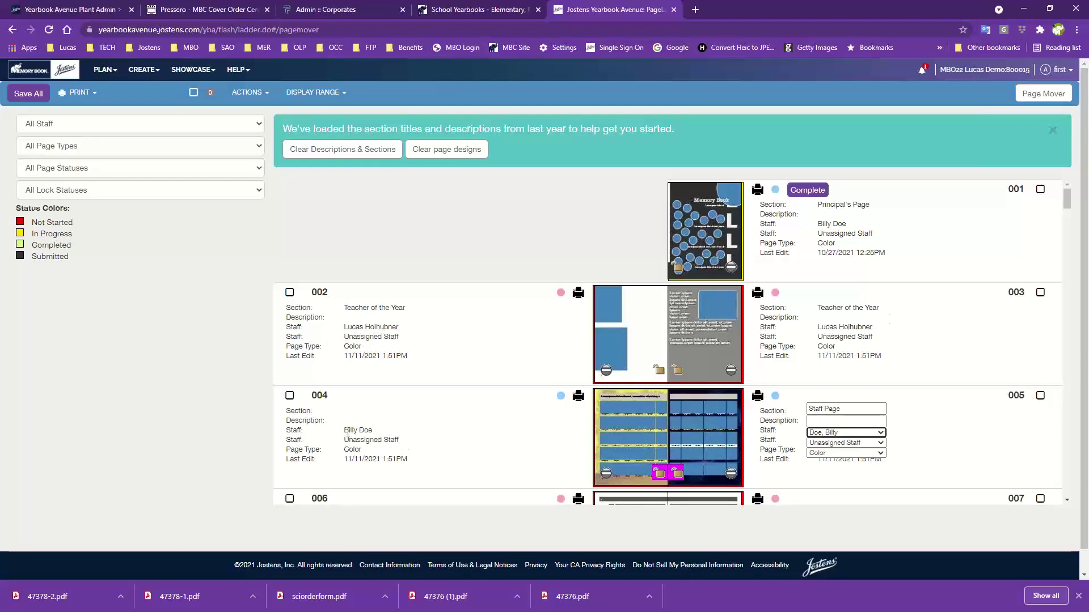
Reassign pages 004 and 005 to the same staff member and save all ladder changes
{"action": "left_click", "coordinate": [21, 97]}
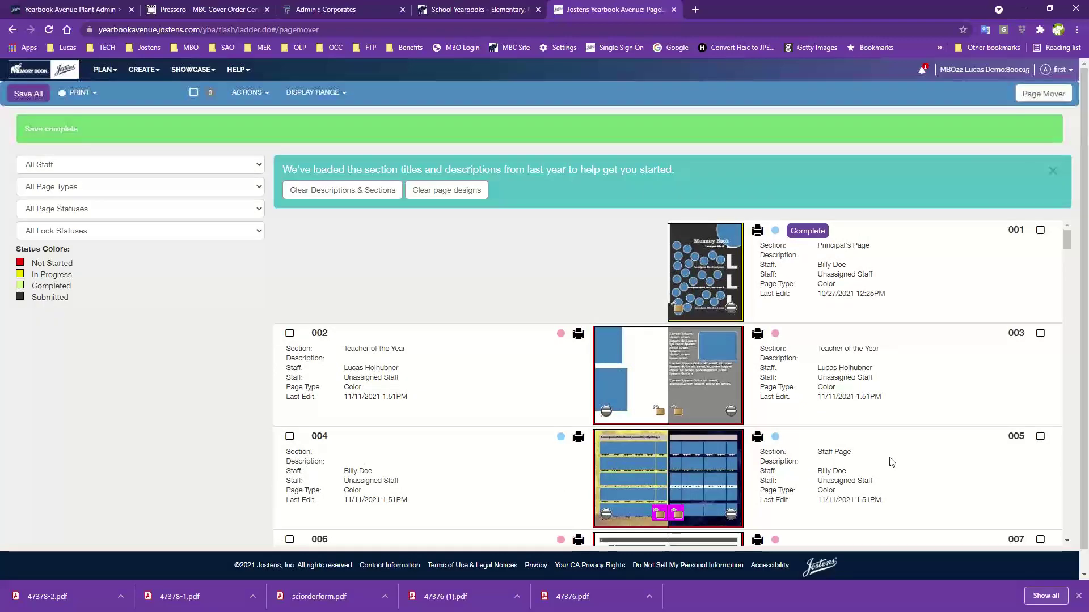
{"action": "scroll", "coordinate": [369, 425], "scroll_direction": "down", "scroll_amount": 3}
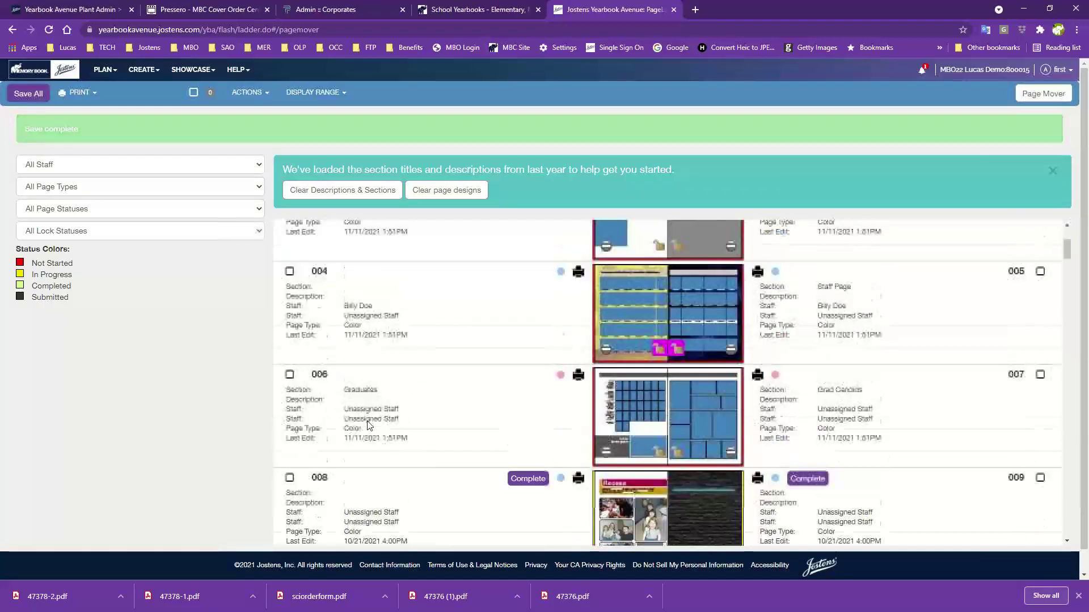
{"action": "scroll", "coordinate": [372, 443], "scroll_direction": "up", "scroll_amount": 3}
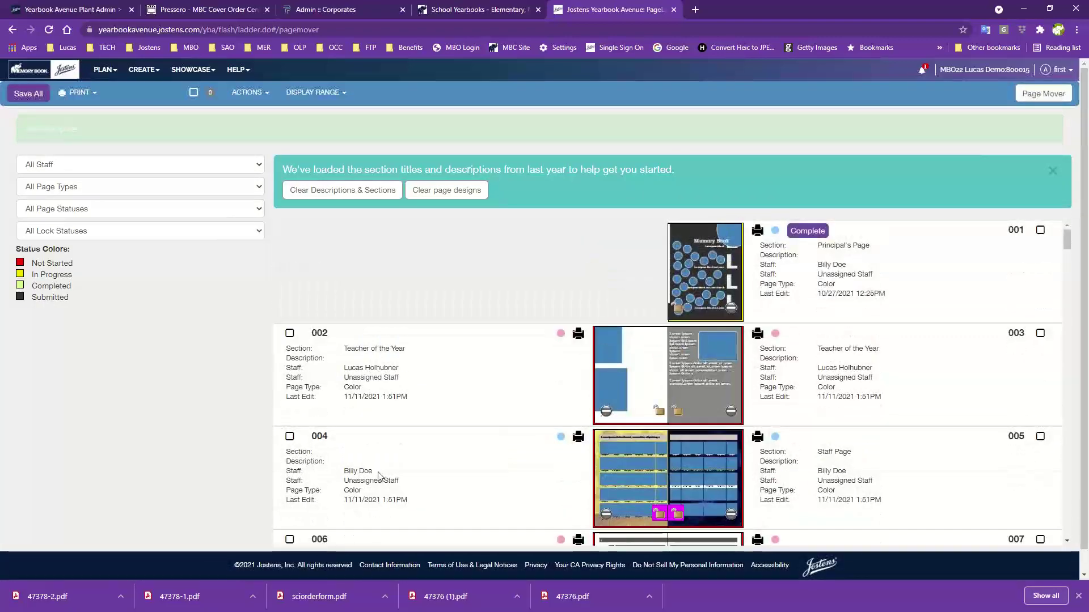
{"action": "left_click", "coordinate": [379, 476]}
{"action": "left_click", "coordinate": [390, 474]}
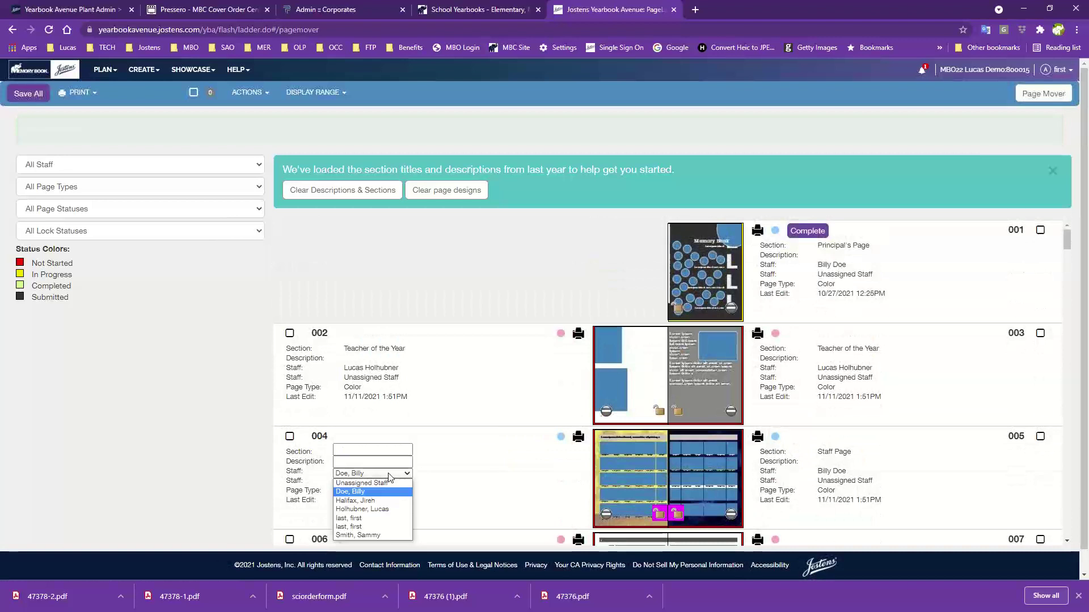
{"action": "left_click", "coordinate": [366, 501]}
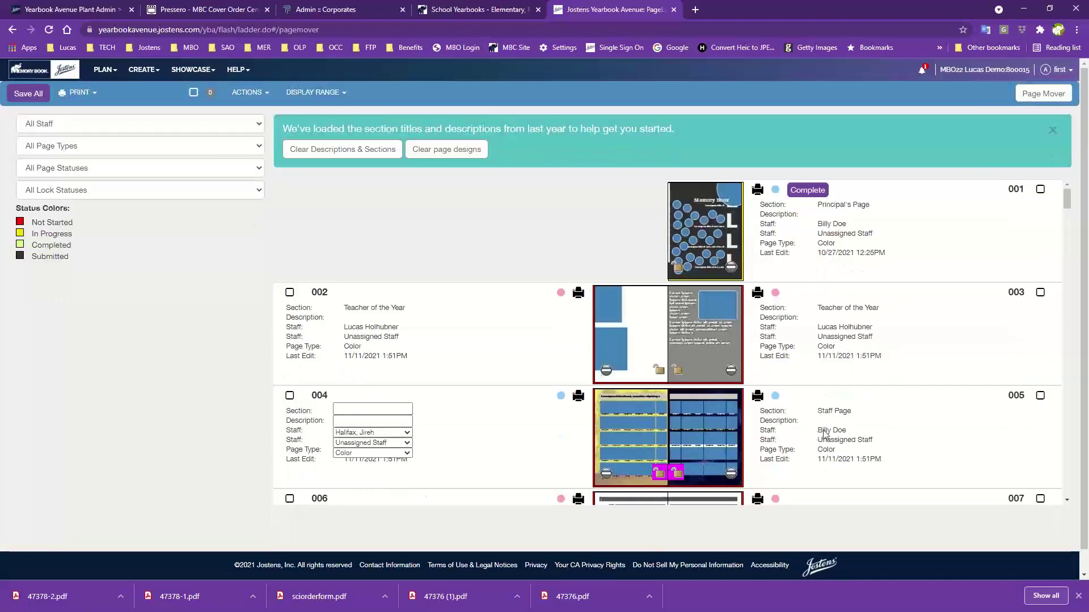
{"action": "left_click", "coordinate": [824, 433]}
{"action": "left_click", "coordinate": [834, 434]}
{"action": "left_click", "coordinate": [835, 461]}
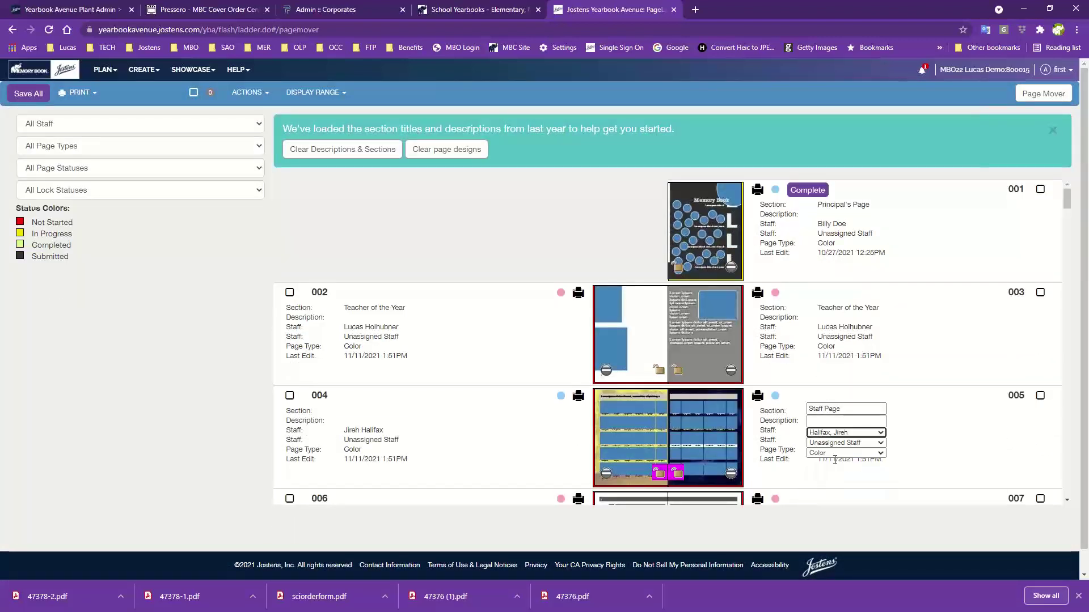
{"action": "left_click", "coordinate": [935, 434]}
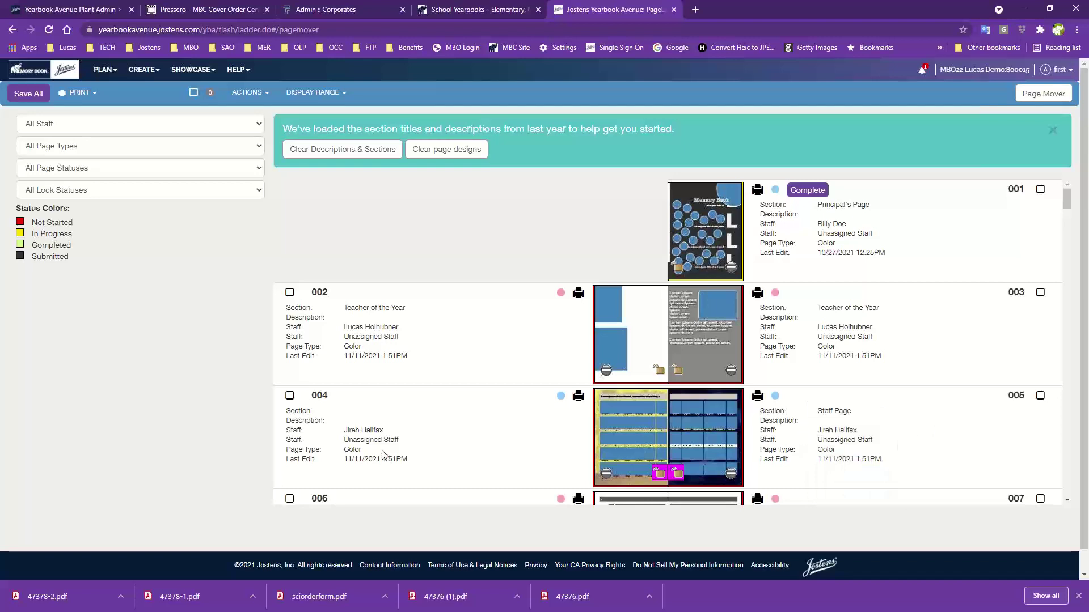
{"action": "left_click", "coordinate": [25, 98]}
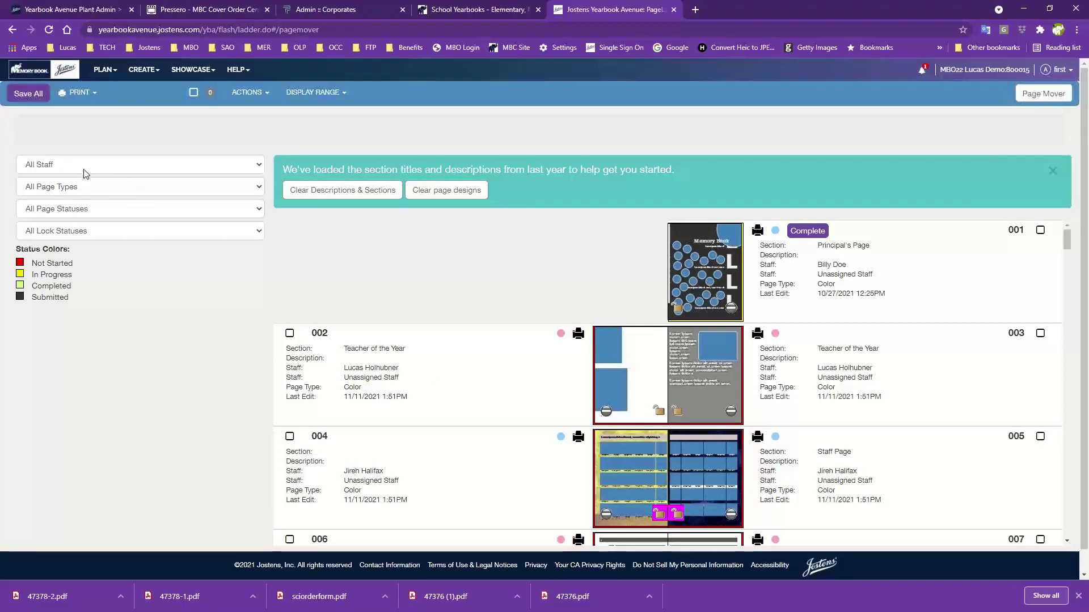
{"action": "left_click", "coordinate": [95, 125]}
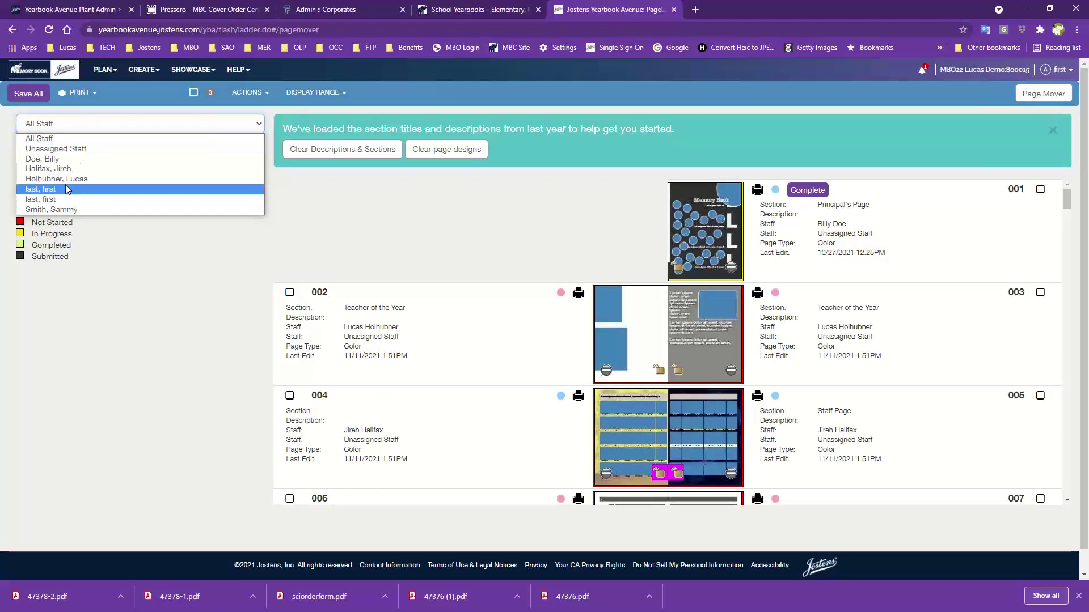
{"action": "left_click", "coordinate": [103, 123]}
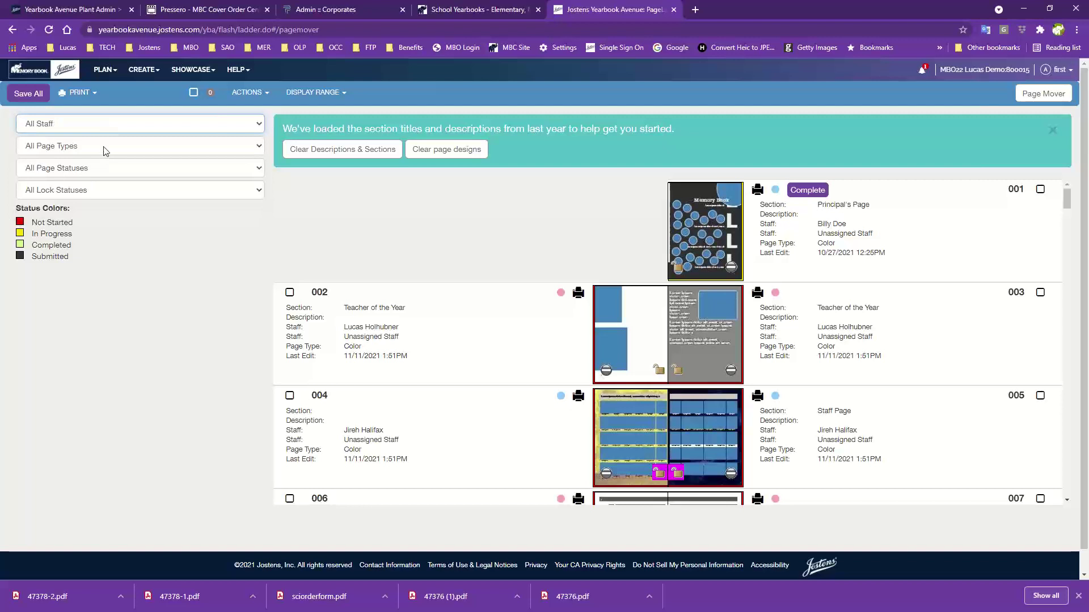
{"action": "left_click", "coordinate": [103, 146]}
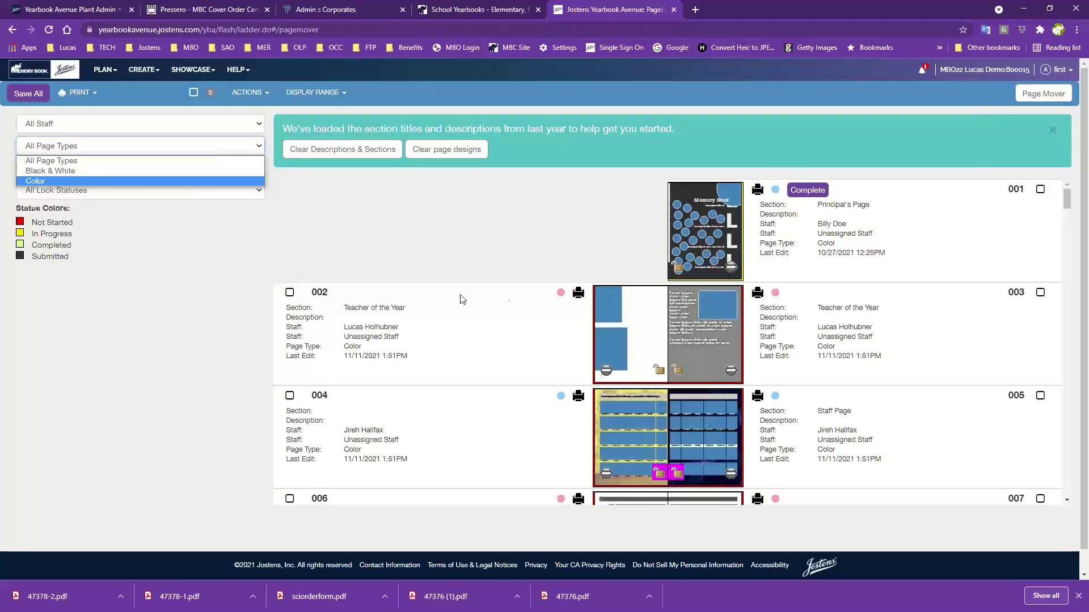
{"action": "left_click", "coordinate": [539, 249]}
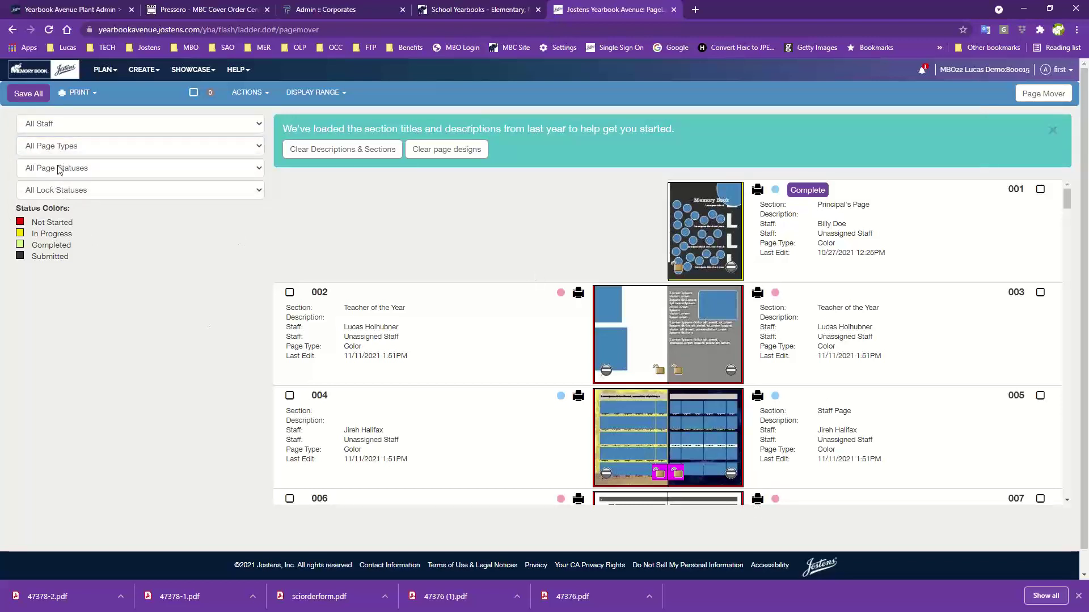
{"action": "left_click", "coordinate": [91, 173]}
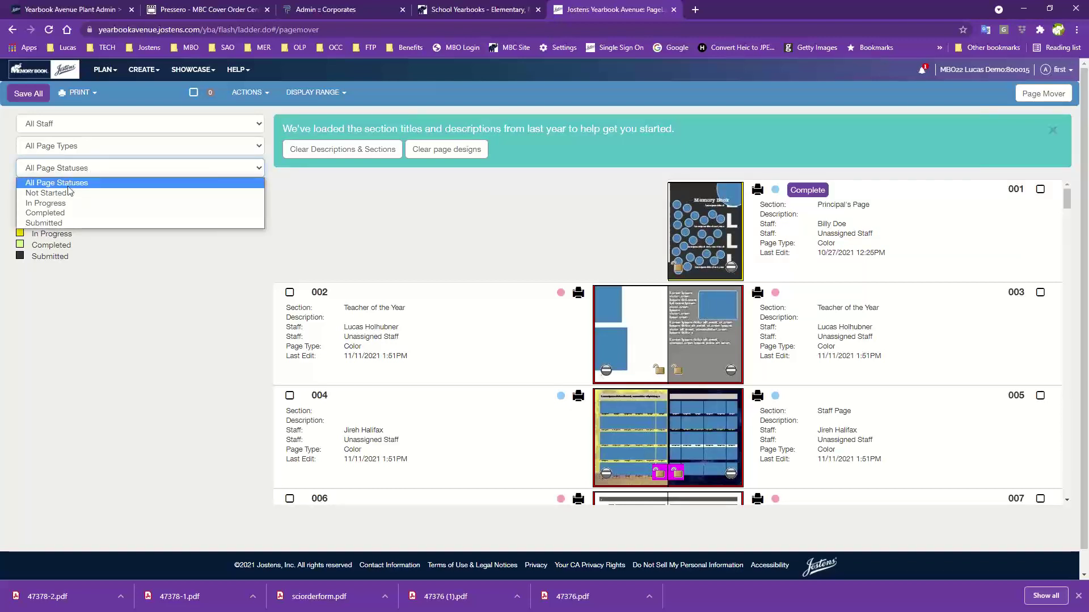
{"action": "left_click", "coordinate": [45, 194]}
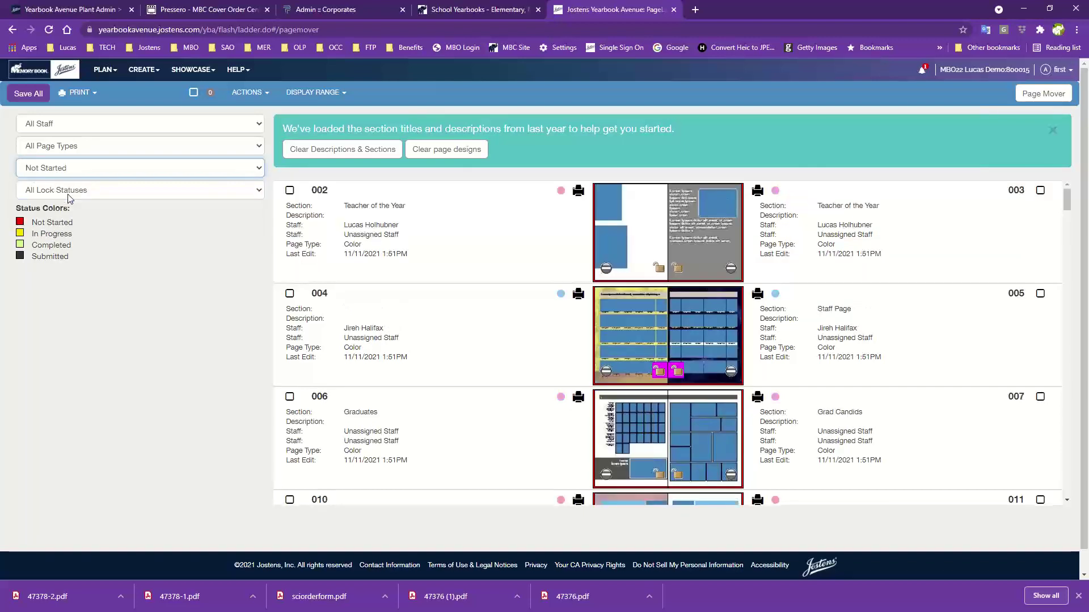
{"action": "left_click", "coordinate": [76, 166]}
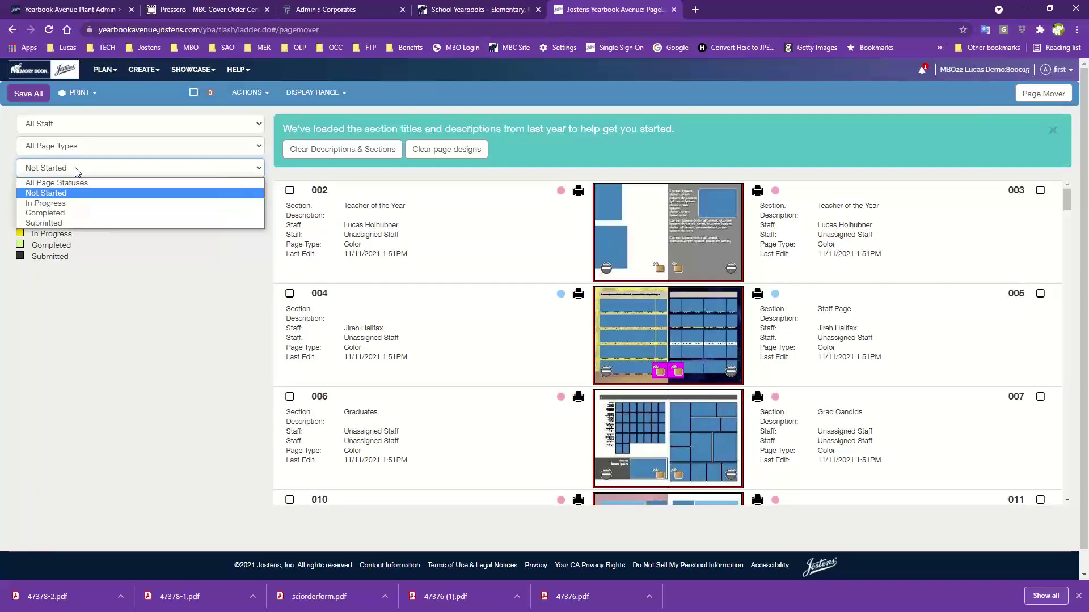
{"action": "left_click", "coordinate": [60, 203]}
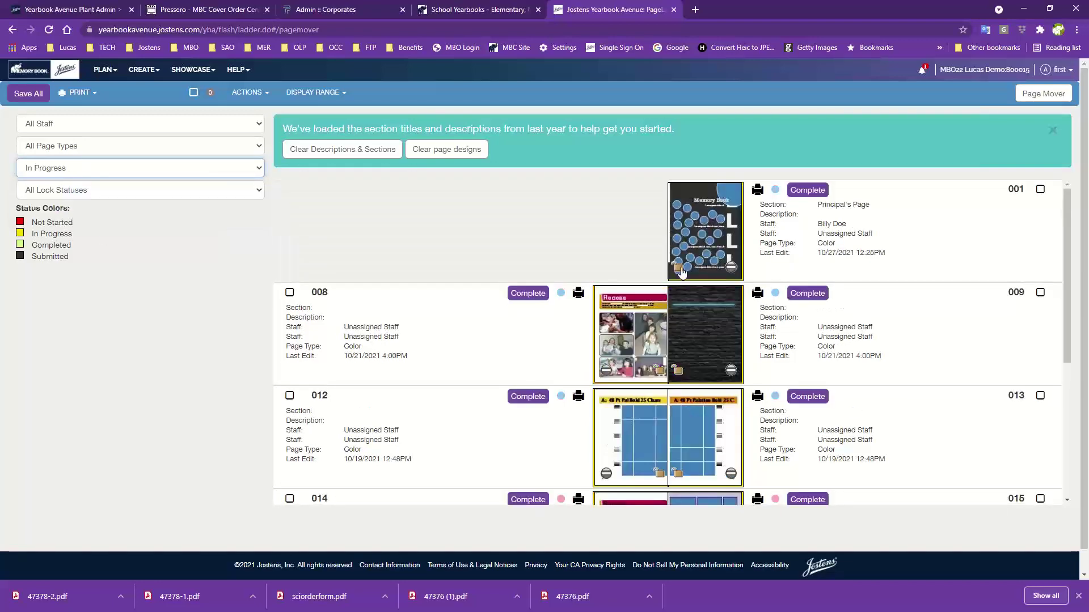
{"action": "scroll", "coordinate": [681, 420], "scroll_direction": "down", "scroll_amount": 3}
{"action": "scroll", "coordinate": [679, 420], "scroll_direction": "up", "scroll_amount": 3}
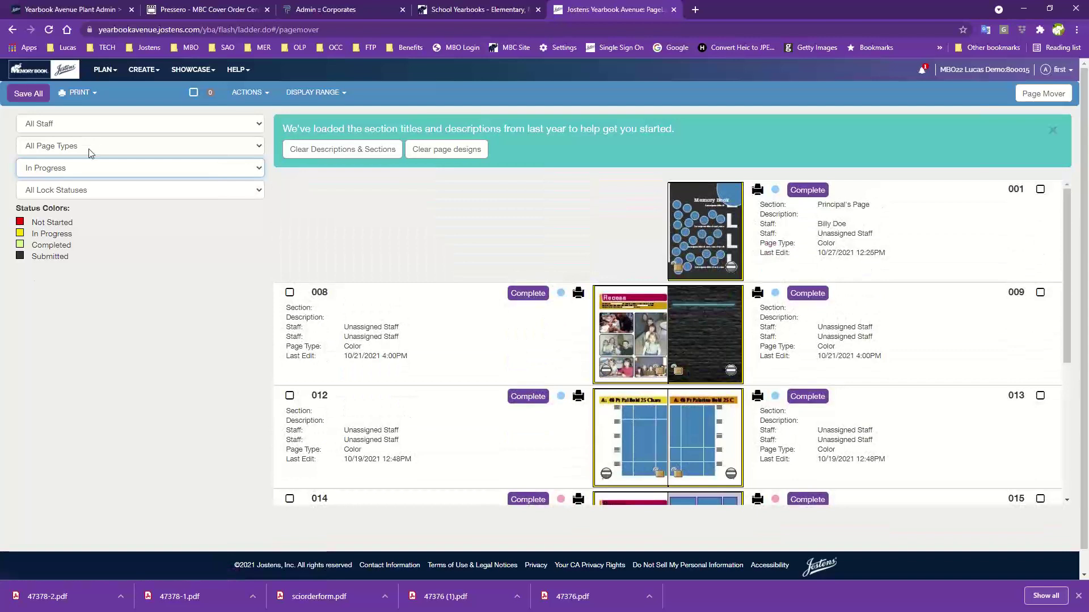
{"action": "left_click", "coordinate": [82, 166]}
{"action": "left_click", "coordinate": [61, 184]}
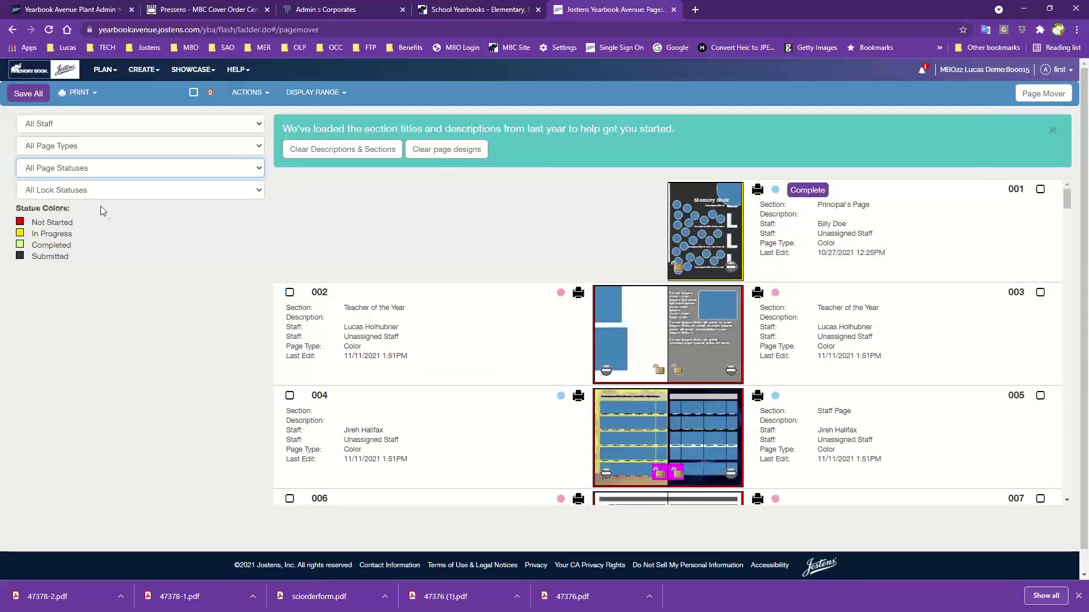
{"action": "left_click", "coordinate": [51, 192]}
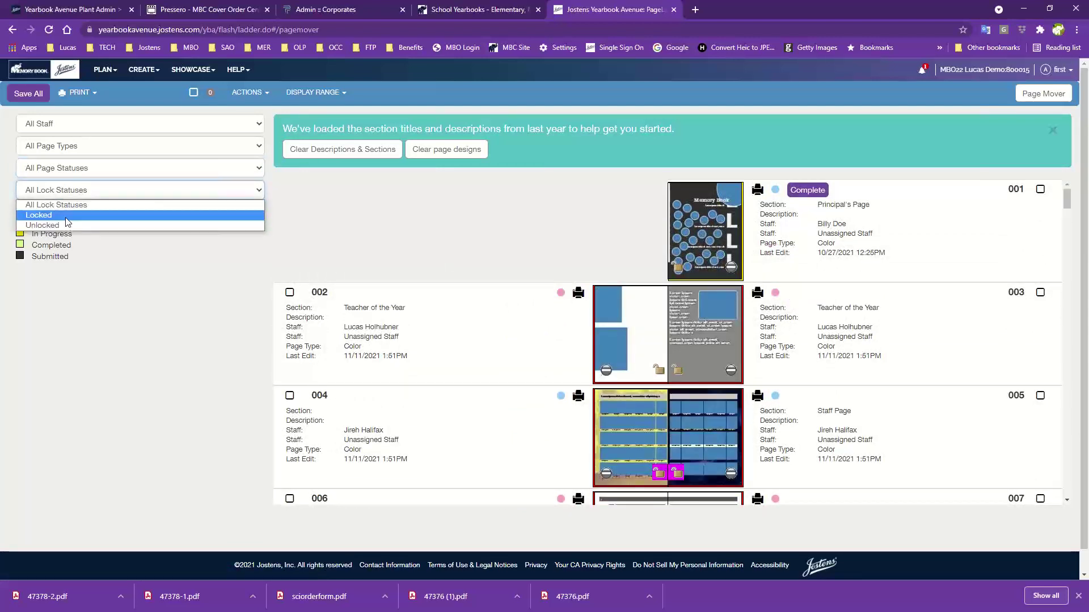
{"action": "left_click", "coordinate": [66, 217]}
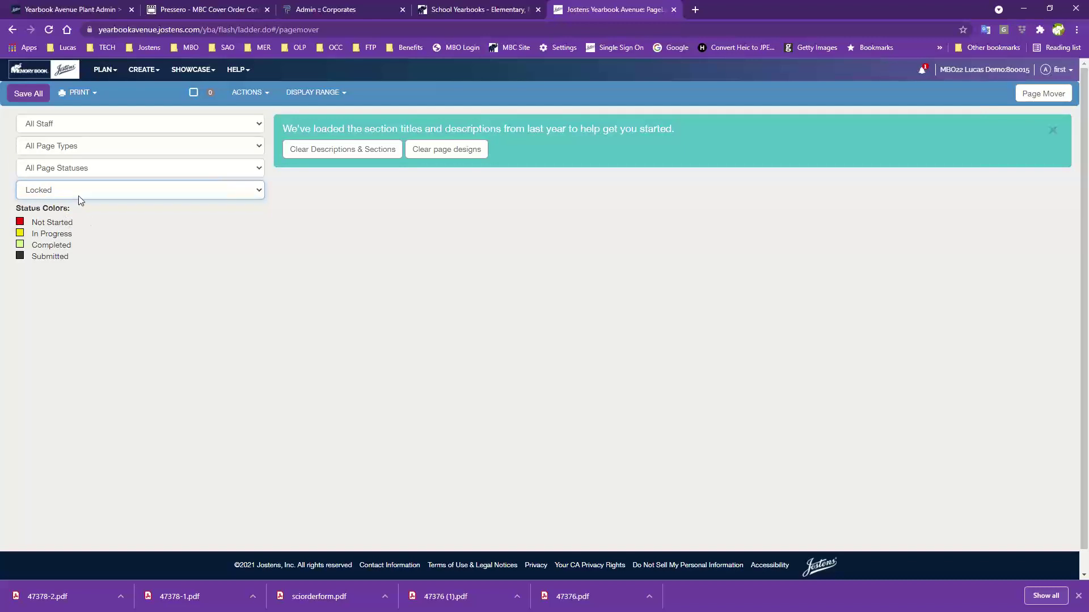
{"action": "left_click", "coordinate": [78, 196]}
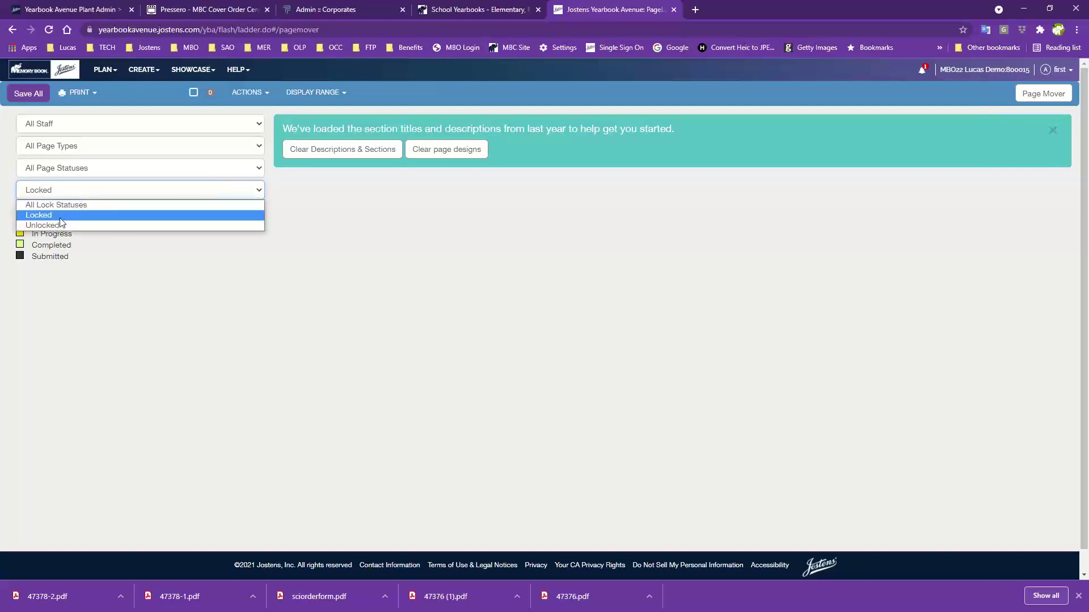
{"action": "left_click", "coordinate": [59, 225]}
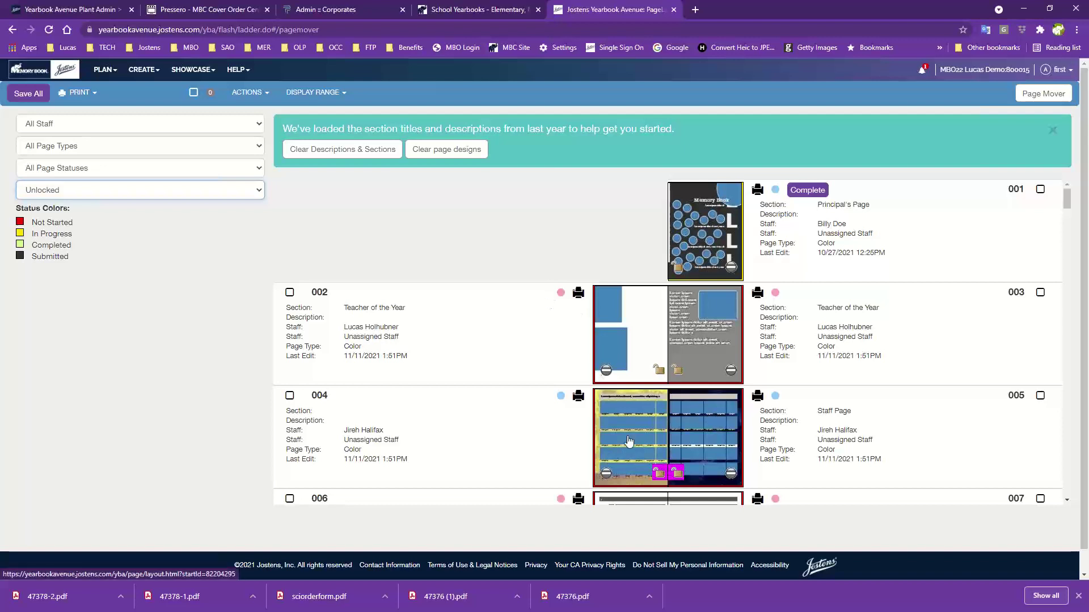
{"action": "scroll", "coordinate": [628, 441], "scroll_direction": "down", "scroll_amount": 7}
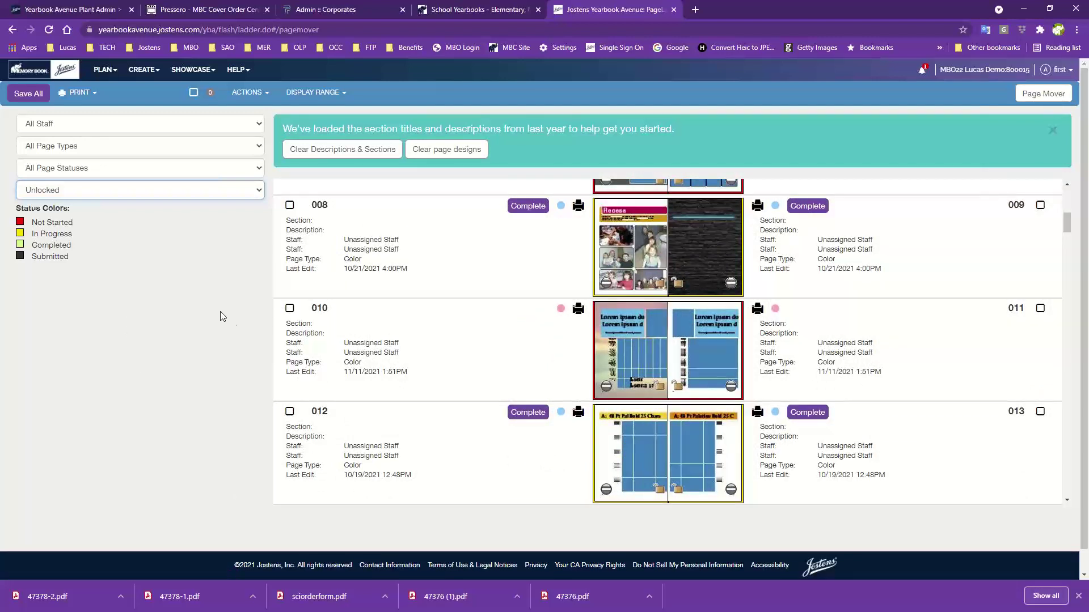
{"action": "scroll", "coordinate": [554, 318], "scroll_direction": "up", "scroll_amount": 7}
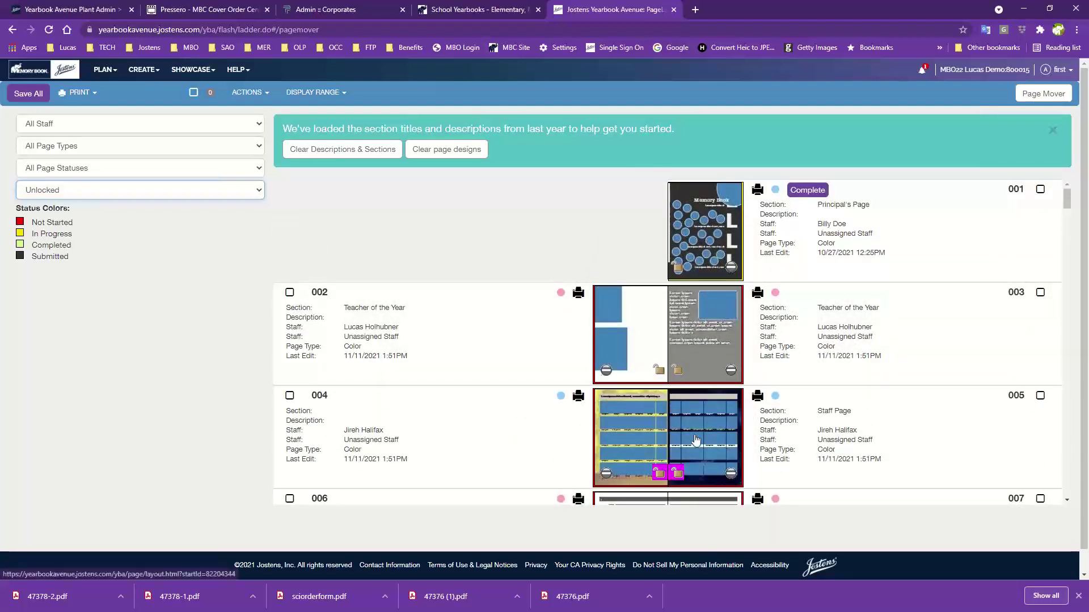
{"action": "left_click", "coordinate": [63, 193]}
{"action": "left_click", "coordinate": [52, 207]}
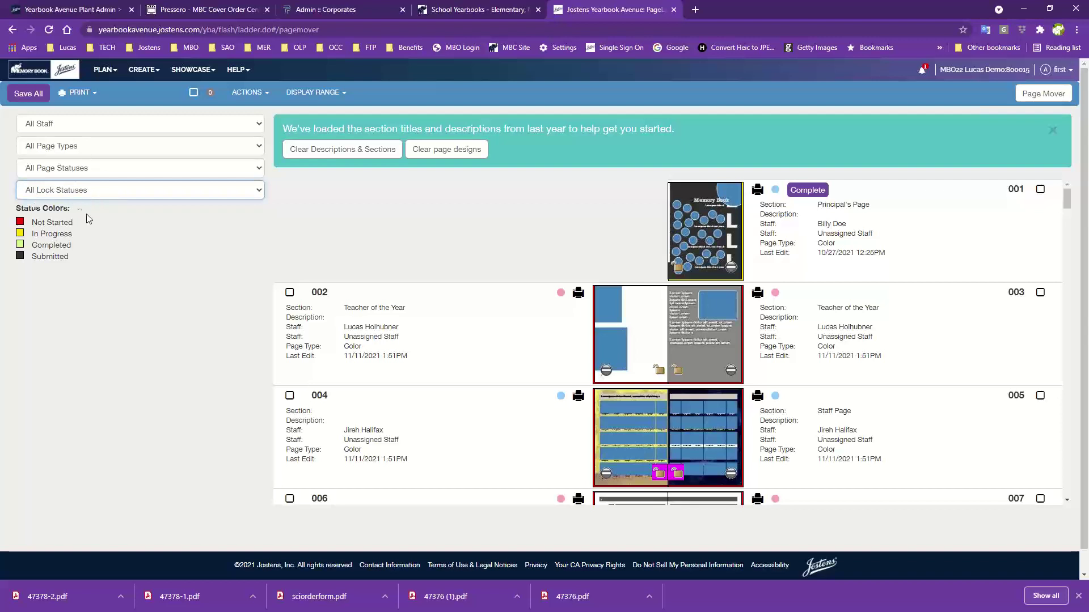
{"action": "left_click", "coordinate": [87, 193]}
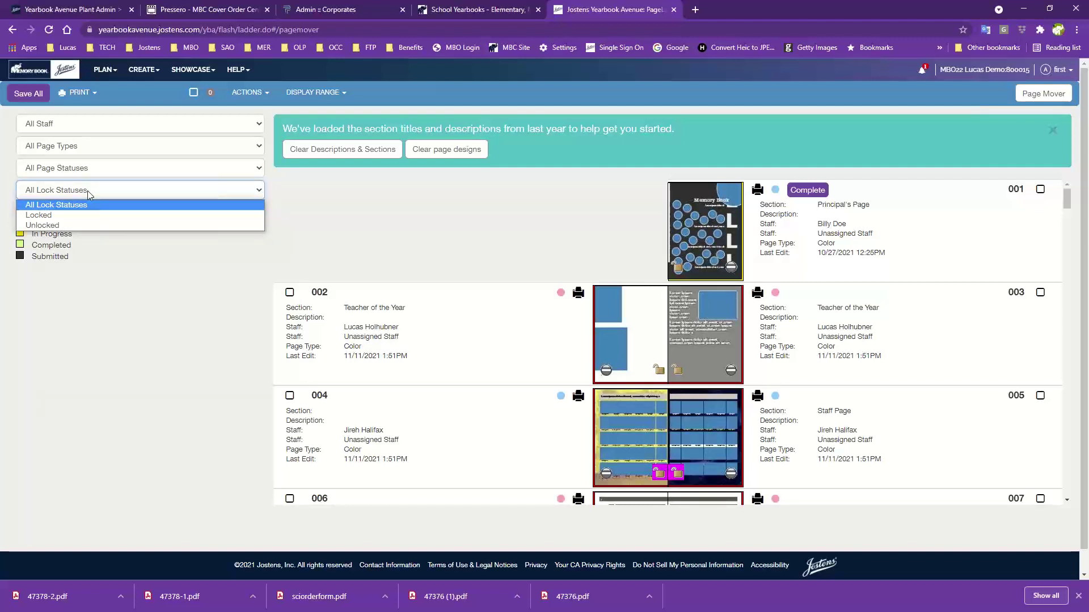
{"action": "left_click", "coordinate": [87, 191]}
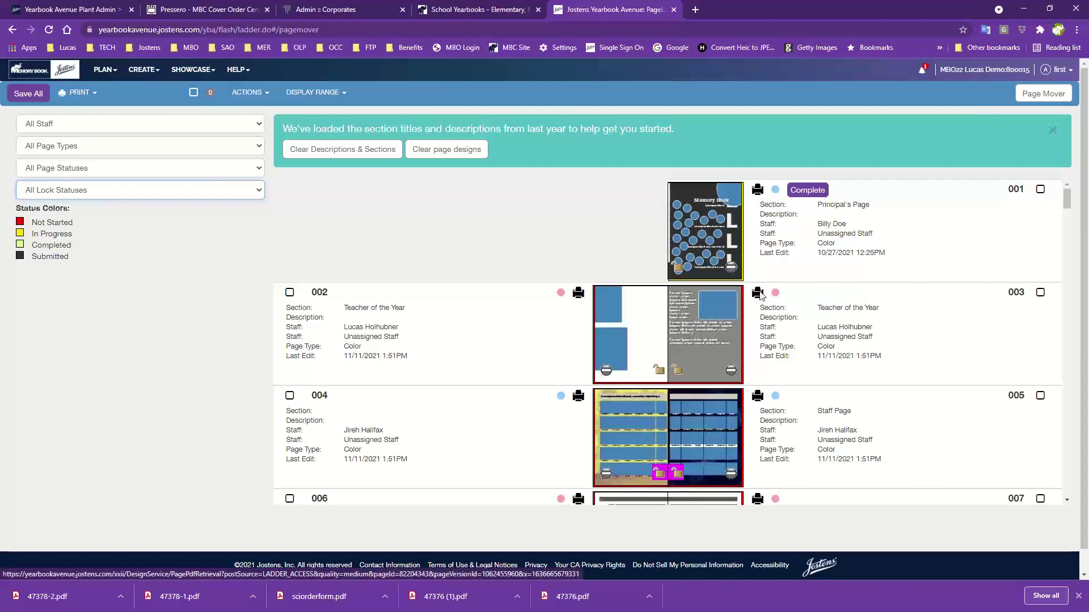
{"action": "left_click", "coordinate": [757, 190]}
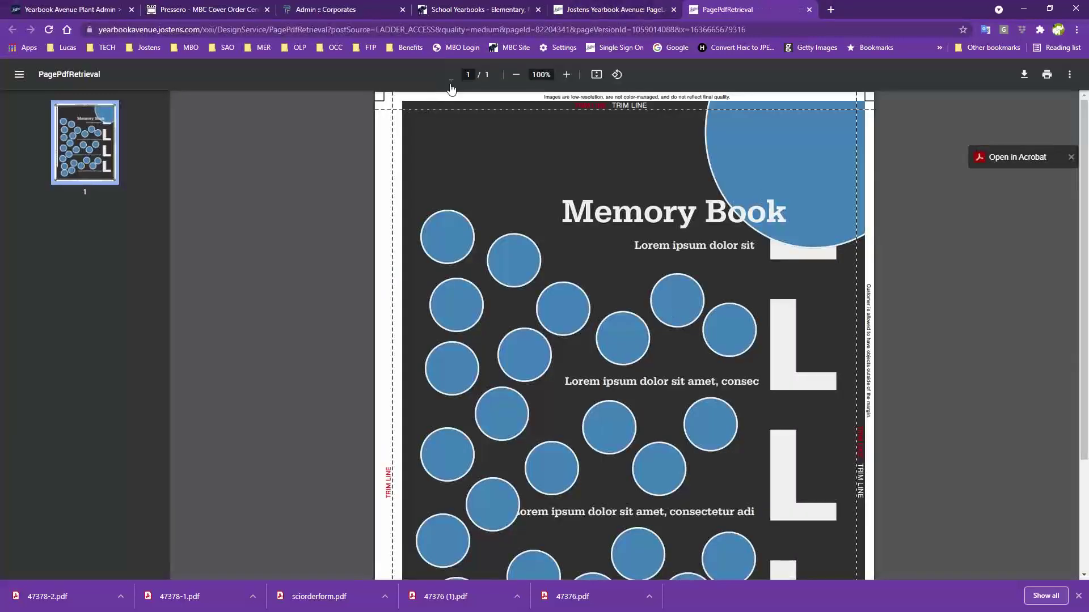
{"action": "scroll", "coordinate": [730, 436], "scroll_direction": "down", "scroll_amount": 3}
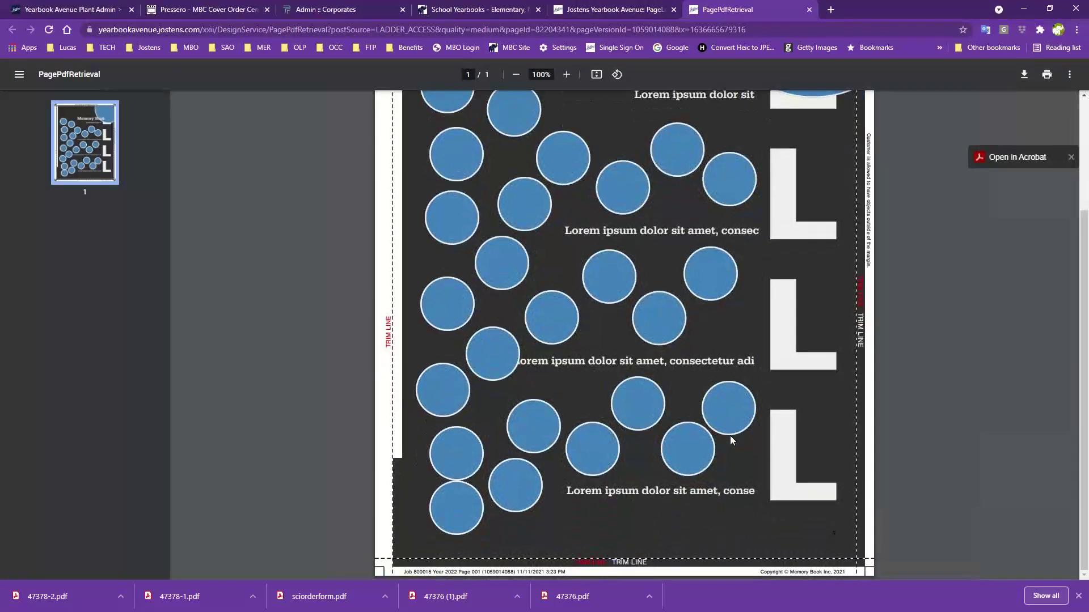
{"action": "scroll", "coordinate": [730, 435], "scroll_direction": "up", "scroll_amount": 3}
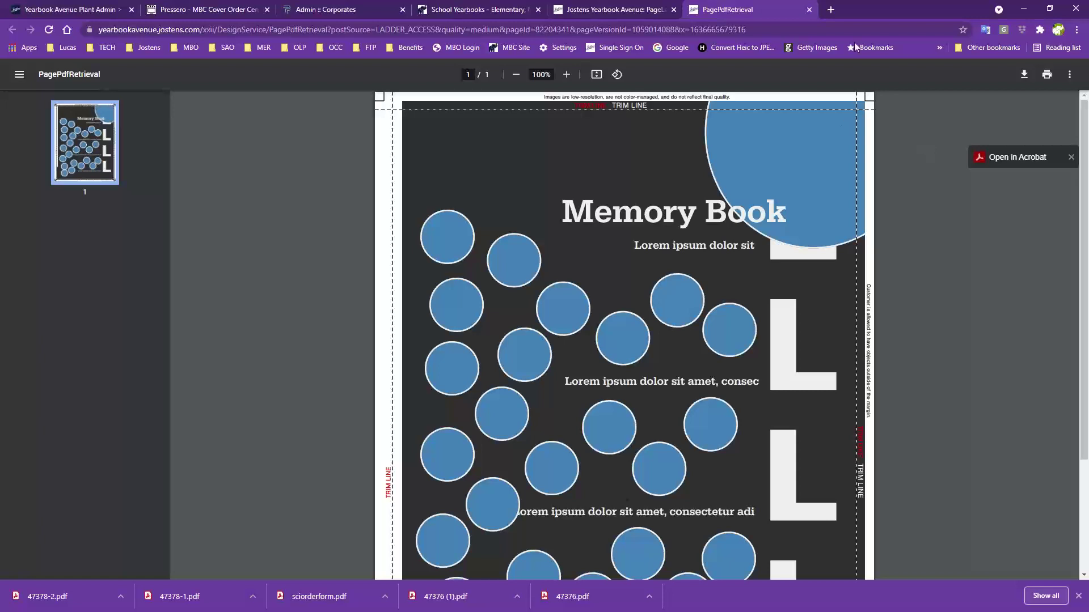
{"action": "left_click", "coordinate": [808, 10]}
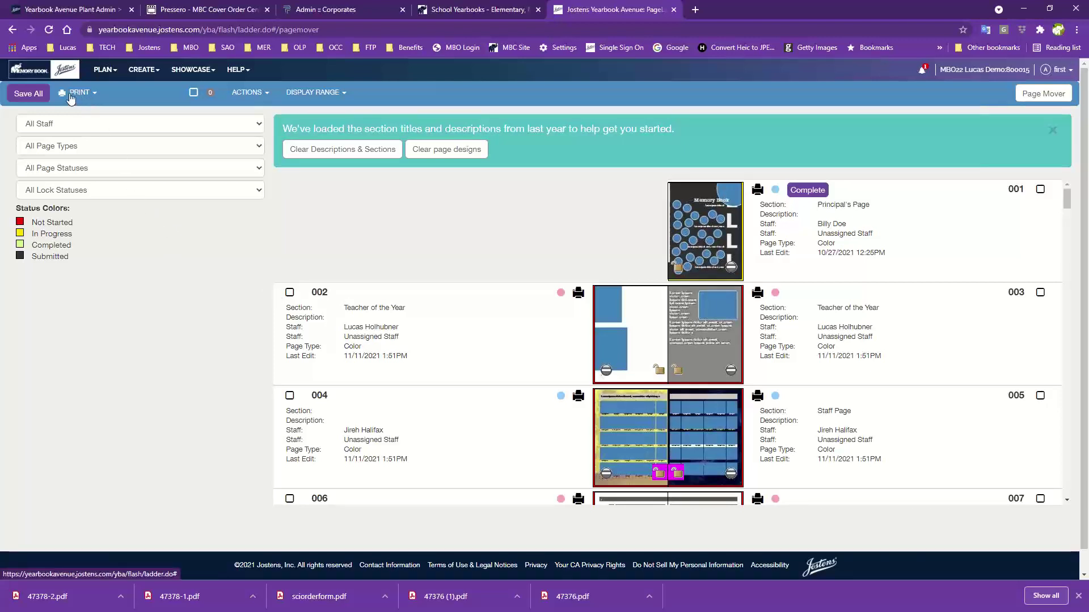
{"action": "left_click", "coordinate": [81, 94]}
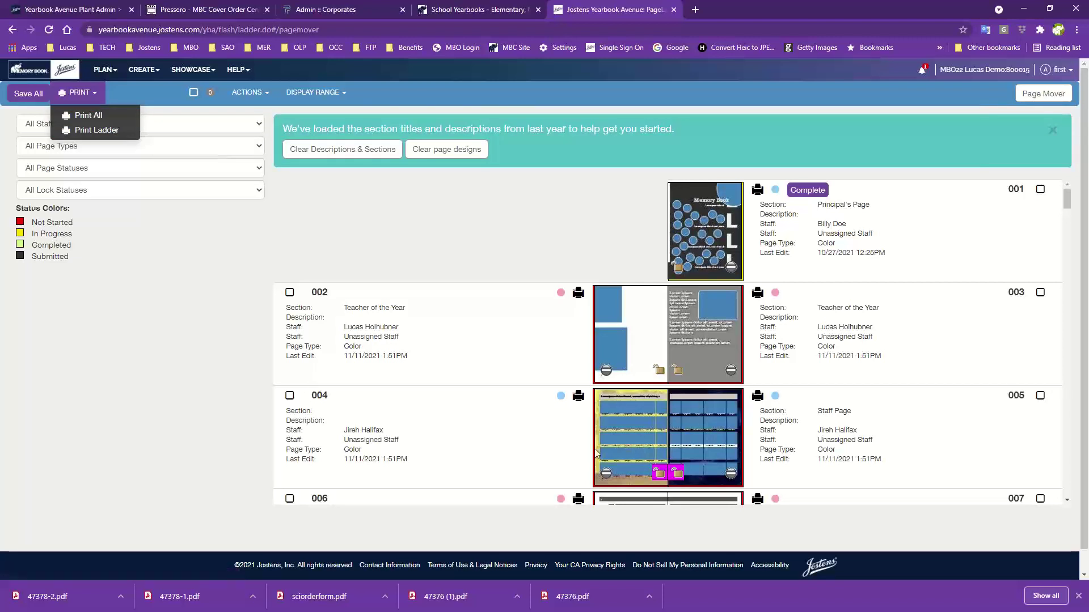
{"action": "left_click", "coordinate": [86, 132]}
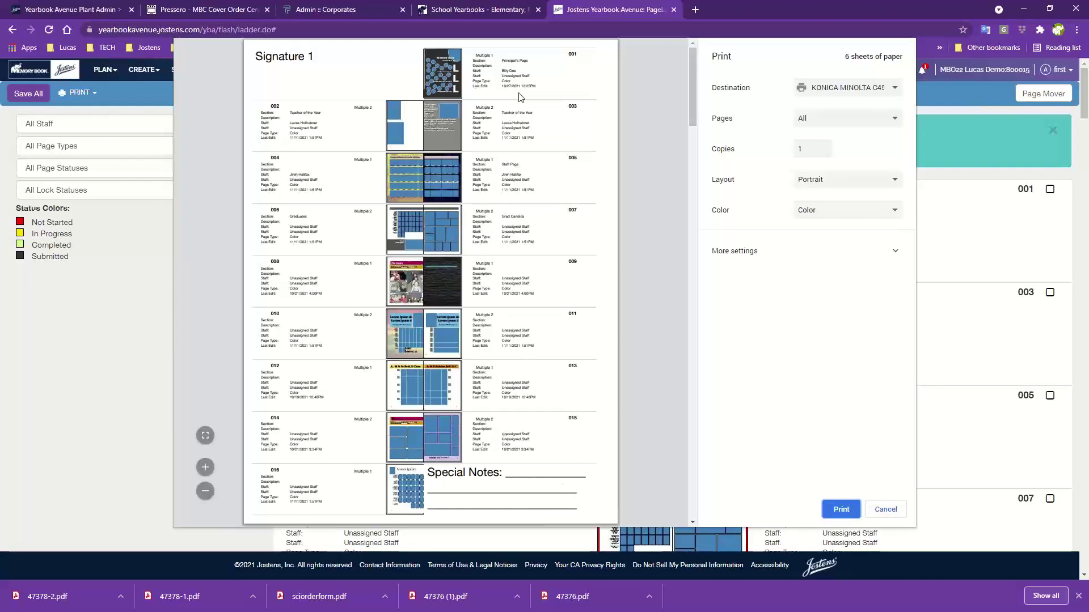
{"action": "left_click", "coordinate": [886, 510]}
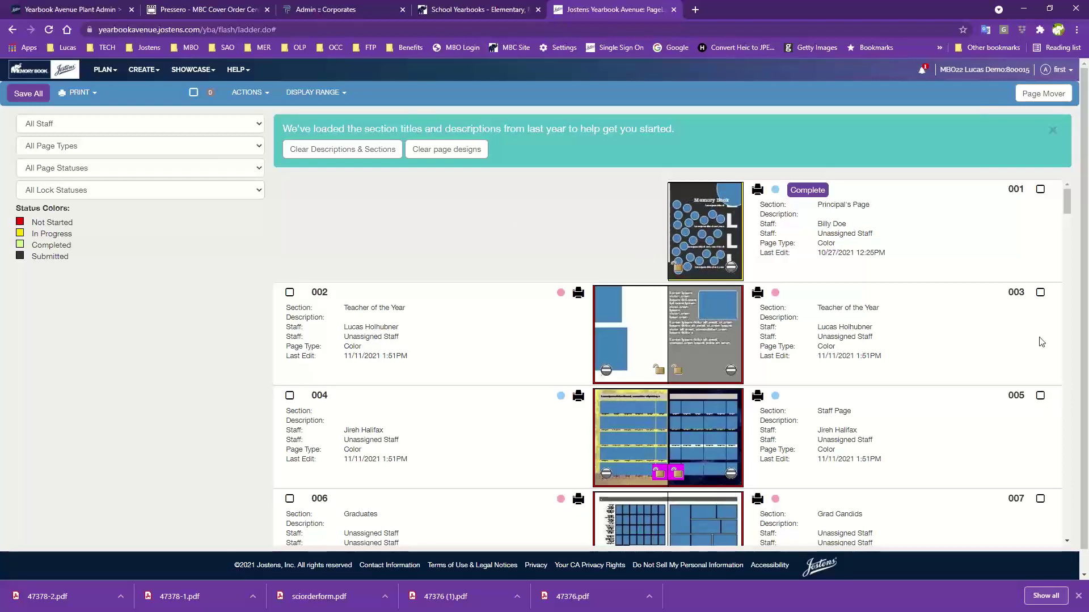
Go to the PLAN > Fonts page and look over the font list
{"action": "left_click", "coordinate": [106, 77]}
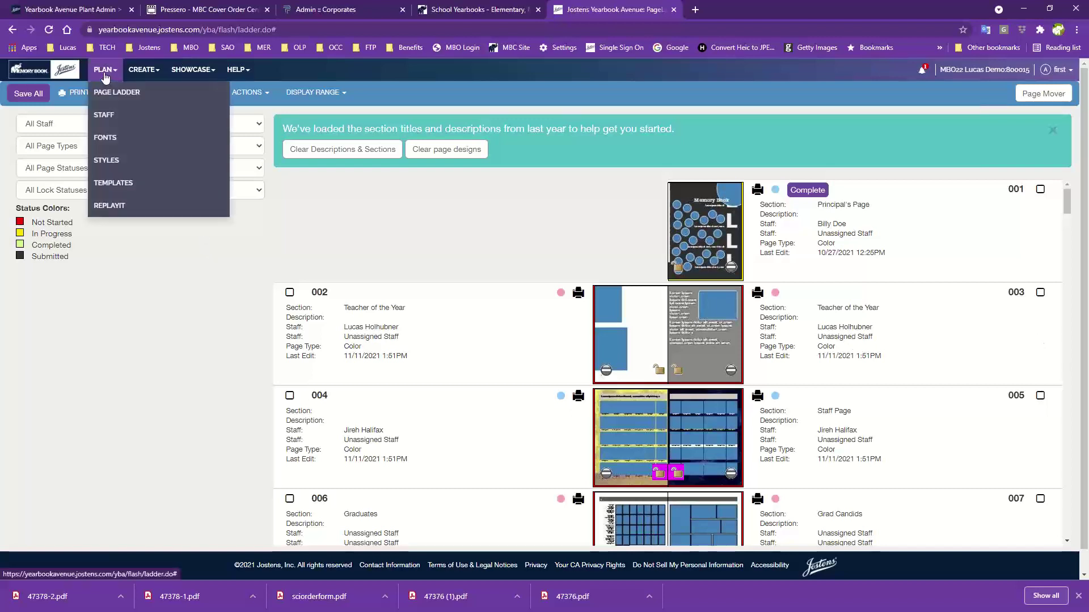
{"action": "left_click", "coordinate": [105, 140]}
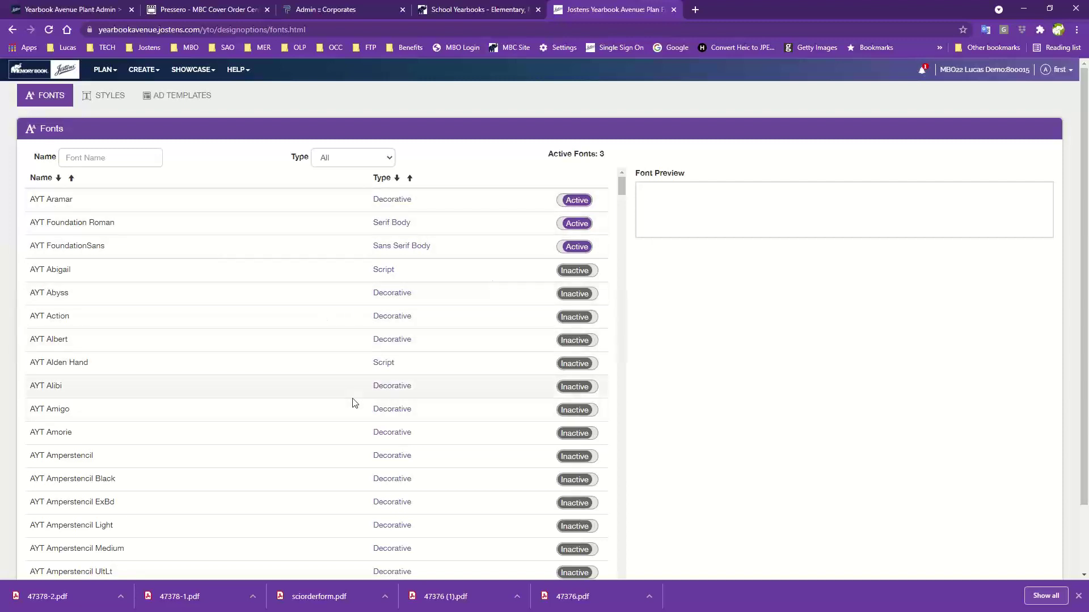
{"action": "scroll", "coordinate": [352, 402], "scroll_direction": "down", "scroll_amount": 7}
{"action": "scroll", "coordinate": [354, 406], "scroll_direction": "down", "scroll_amount": 15}
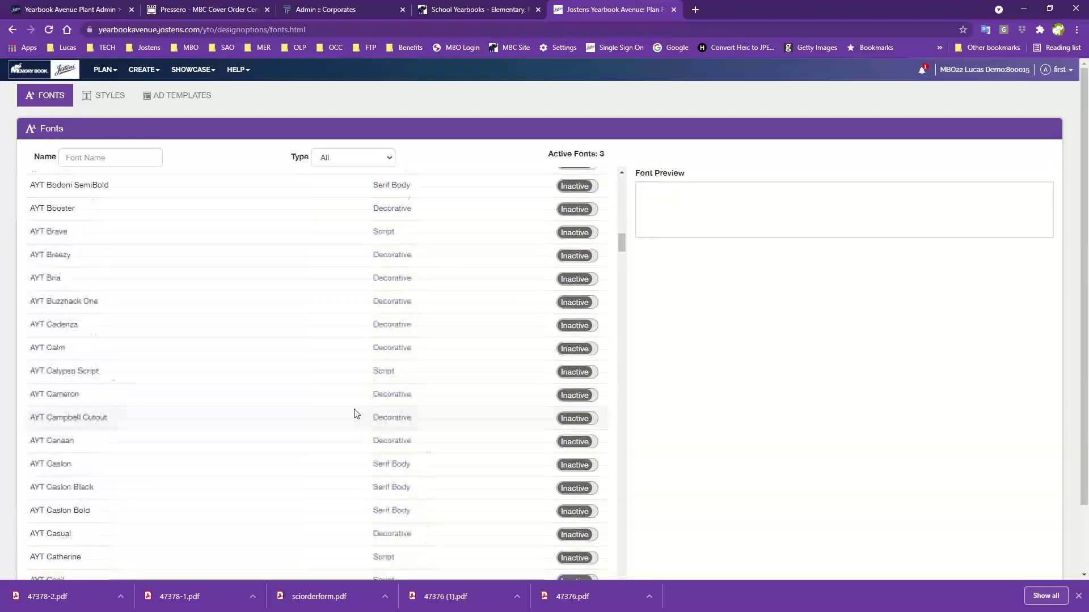
{"action": "scroll", "coordinate": [354, 413], "scroll_direction": "up", "scroll_amount": 20}
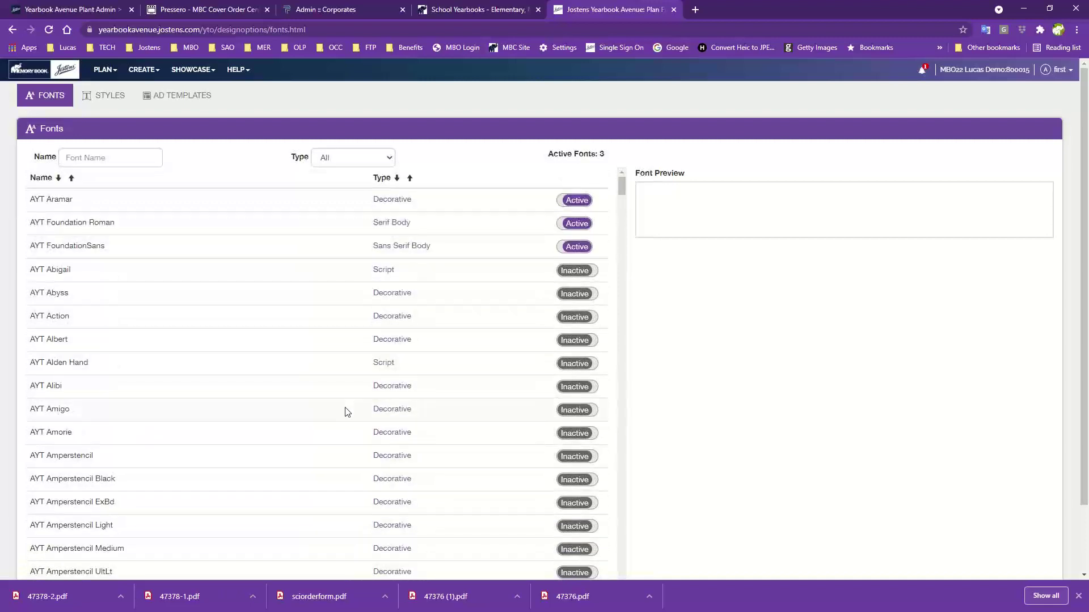
Filter the fonts to Script and preview AYT Abigail through AYT Benjamin
{"action": "left_click", "coordinate": [347, 161]}
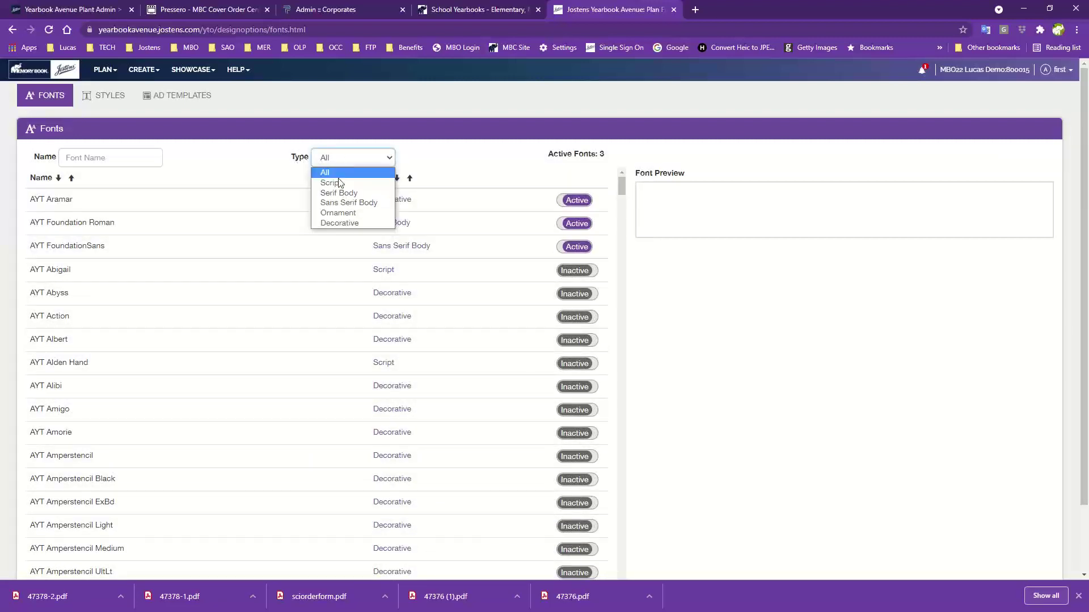
{"action": "left_click", "coordinate": [331, 183]}
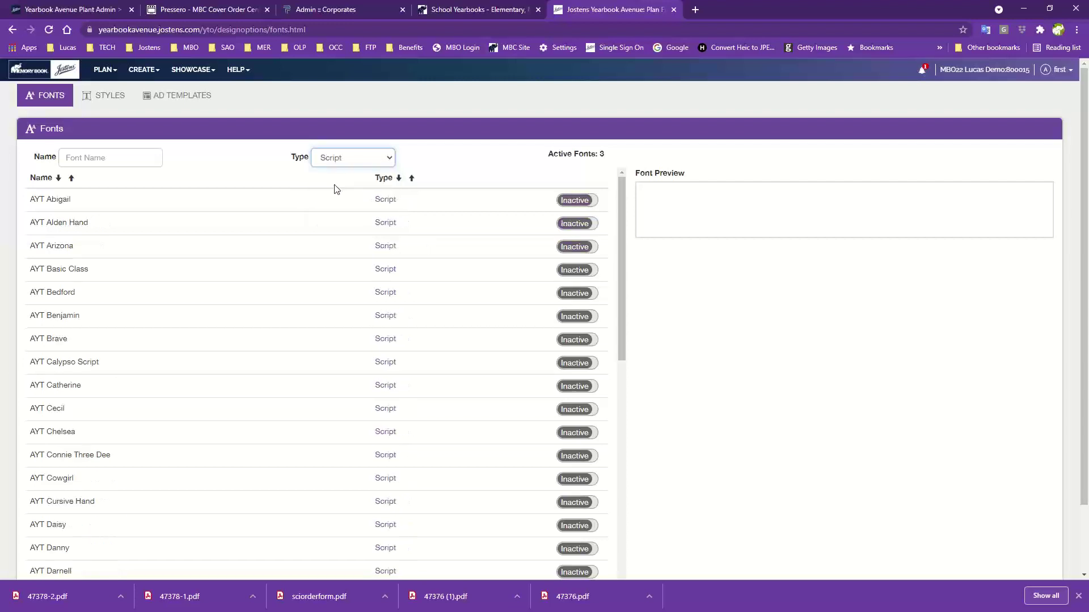
{"action": "left_click", "coordinate": [117, 203]}
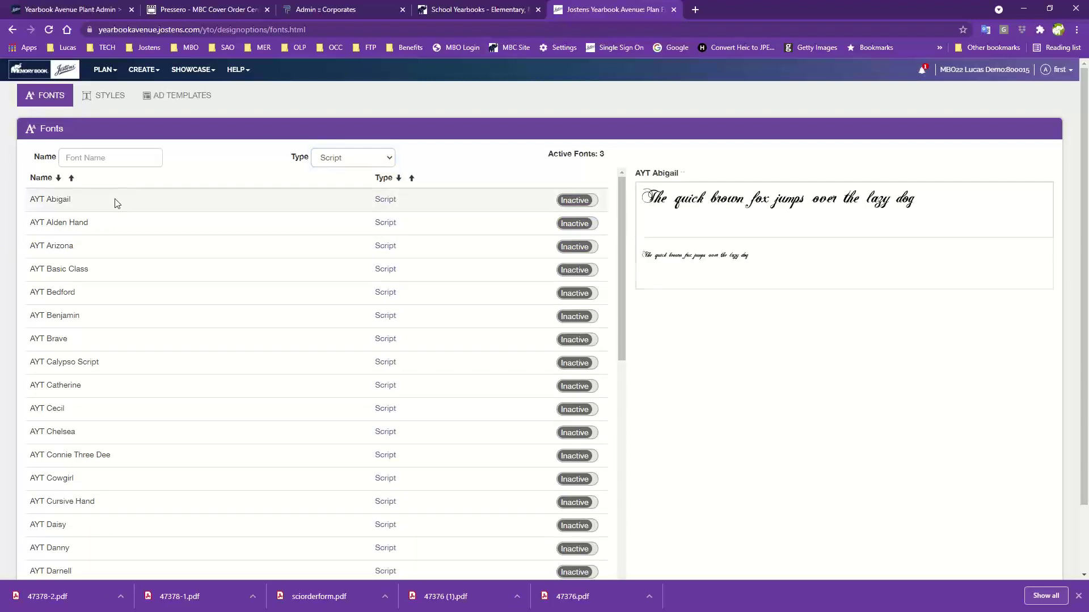
{"action": "left_click", "coordinate": [109, 227]}
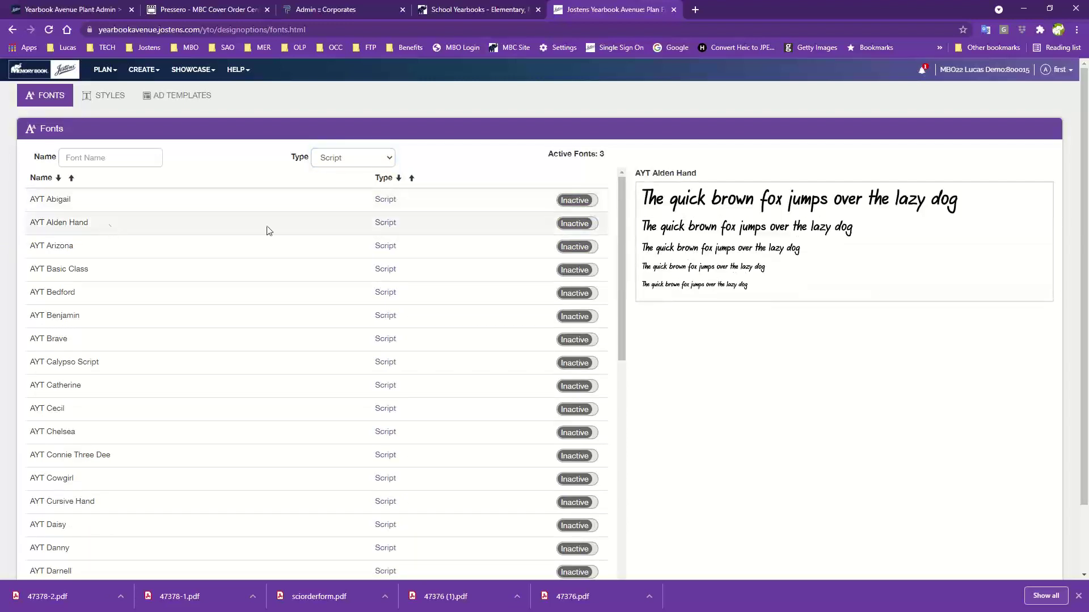
{"action": "left_click", "coordinate": [140, 254]}
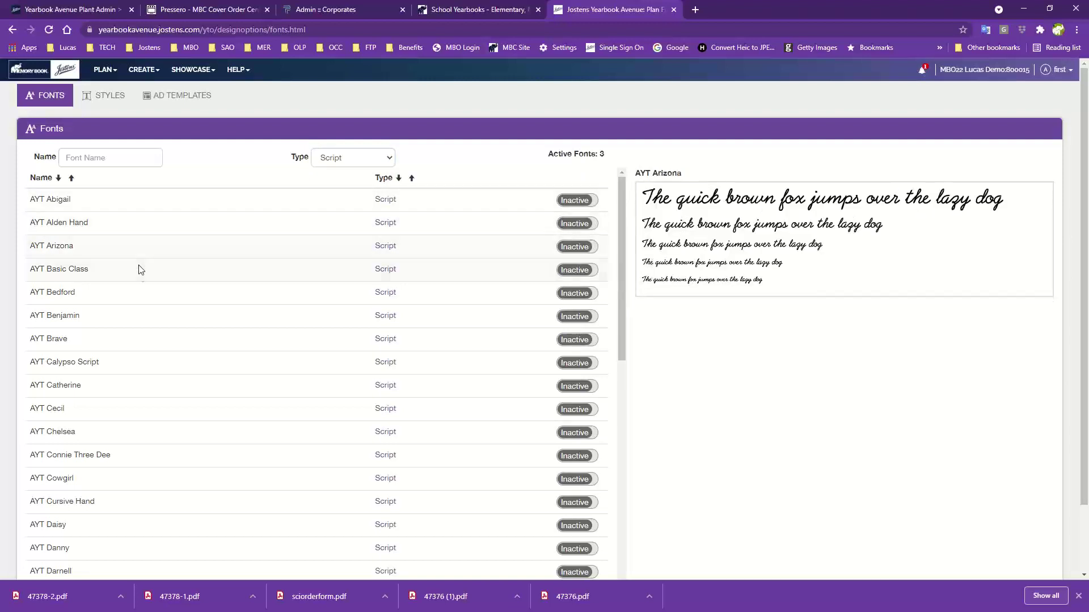
{"action": "left_click", "coordinate": [141, 277]}
{"action": "left_click", "coordinate": [138, 300]}
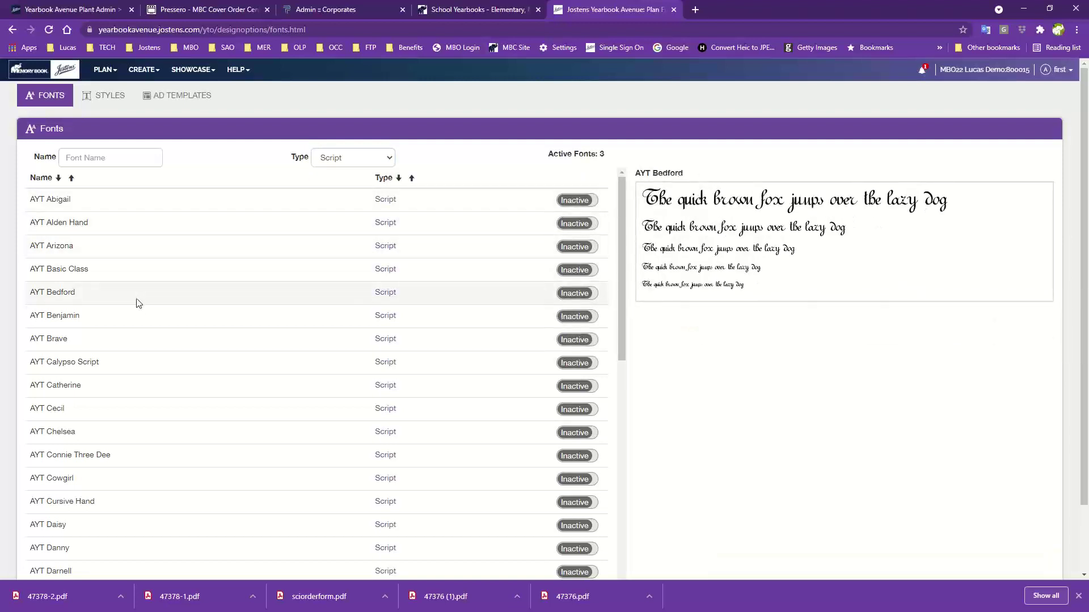
{"action": "left_click", "coordinate": [135, 322]}
{"action": "left_click", "coordinate": [335, 158]}
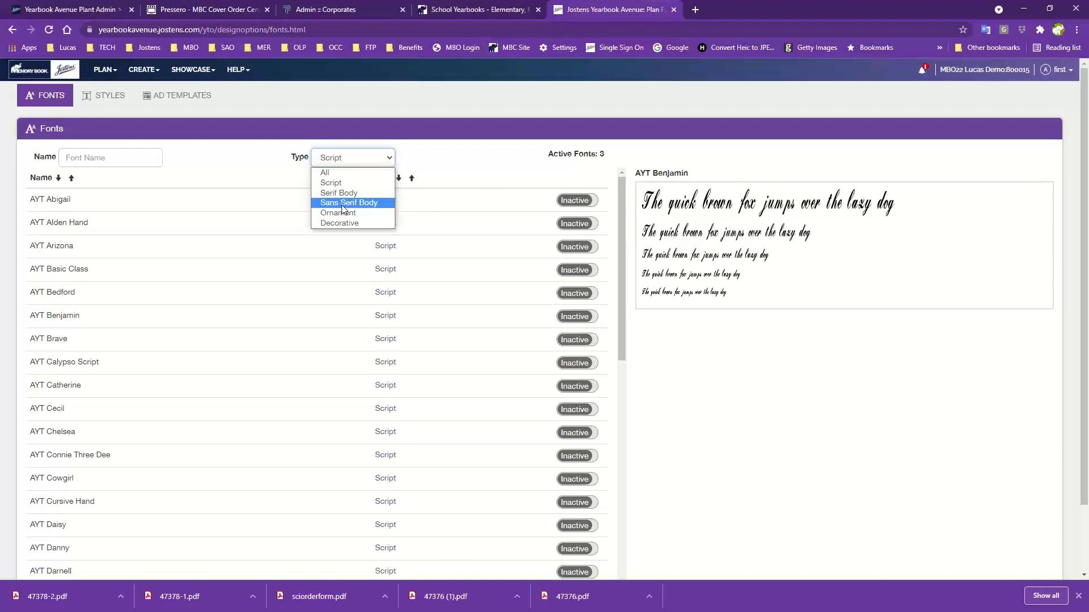
Browse Serif Body, Sans Serif Body and Ornament fonts, previewing AYT FoundationSans, Dingbats One and Symbol
{"action": "left_click", "coordinate": [343, 194]}
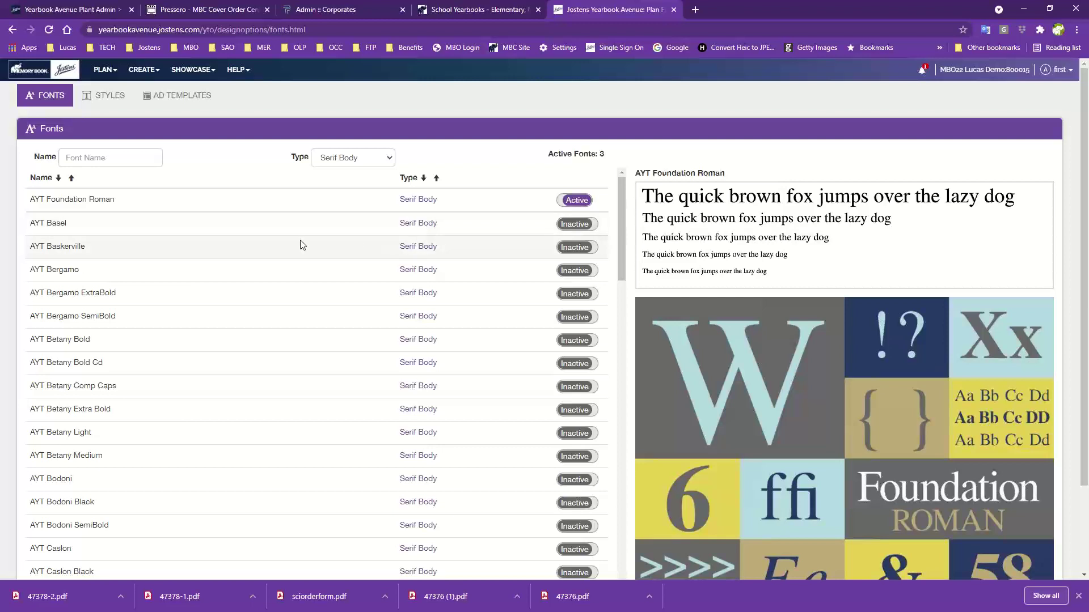
{"action": "left_click", "coordinate": [349, 164]}
{"action": "left_click", "coordinate": [334, 204]}
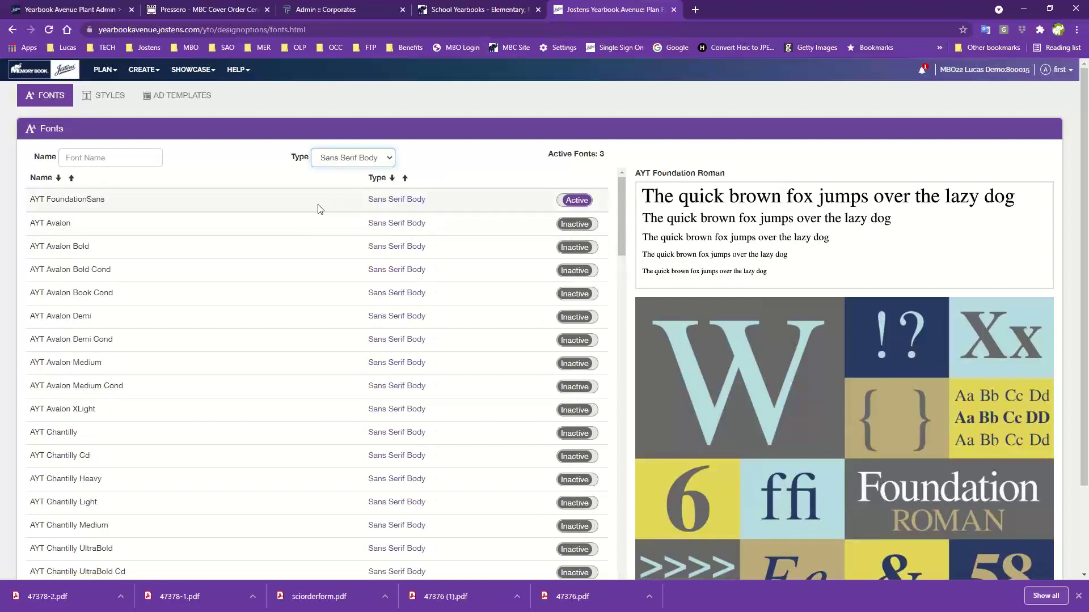
{"action": "left_click", "coordinate": [210, 204]}
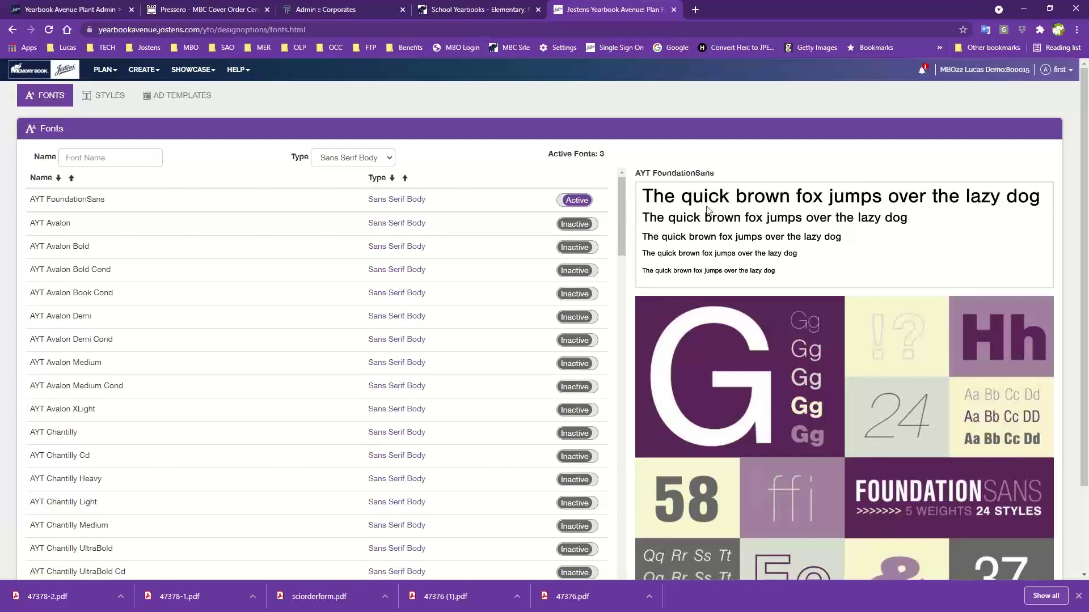
{"action": "left_click", "coordinate": [352, 158]}
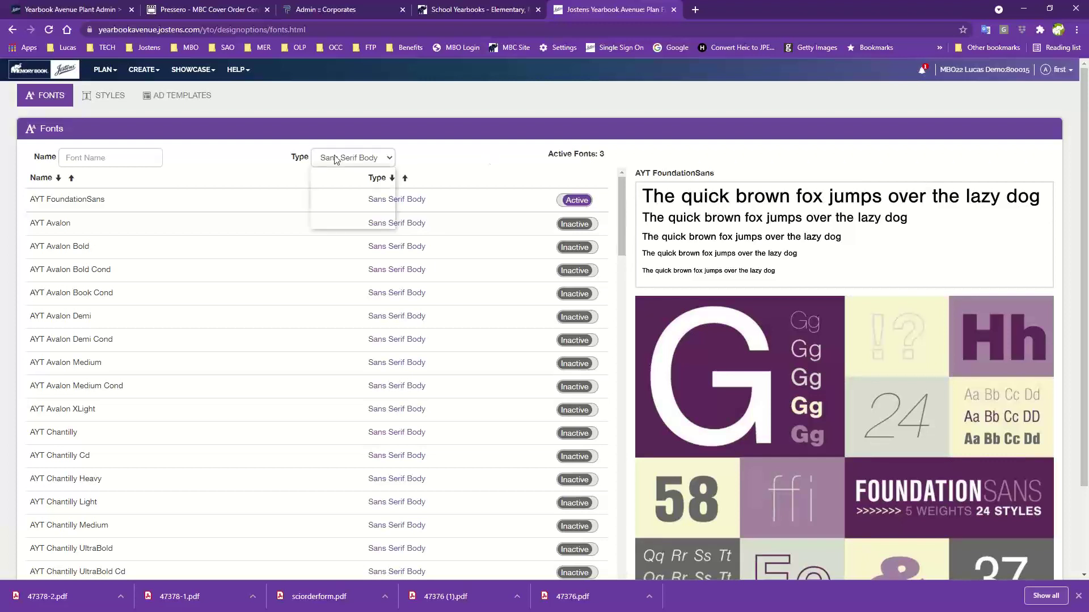
{"action": "left_click", "coordinate": [334, 218]}
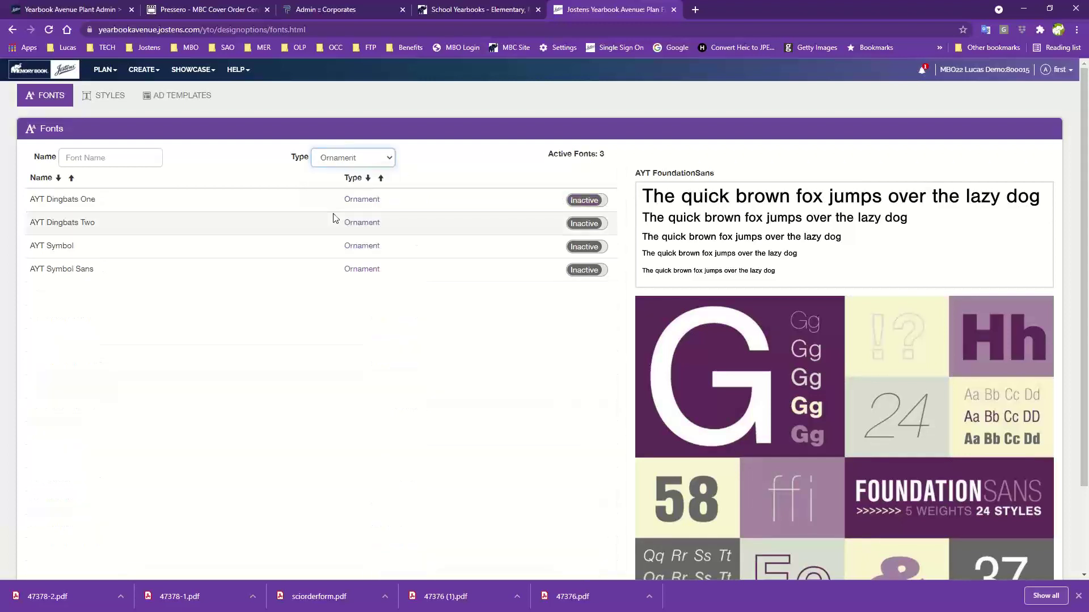
{"action": "left_click", "coordinate": [207, 210]}
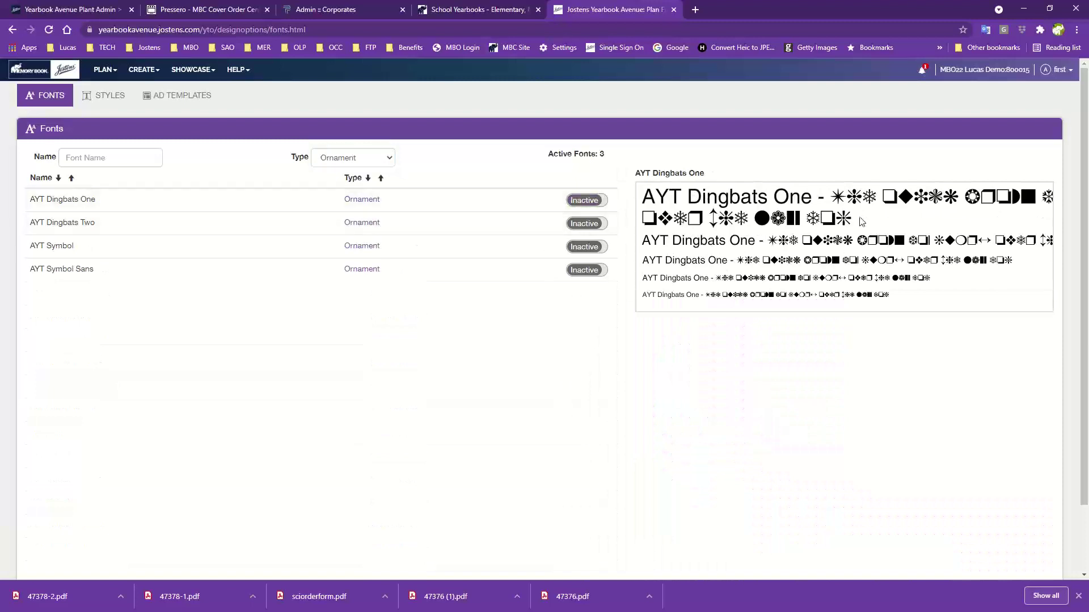
{"action": "left_click", "coordinate": [167, 255]}
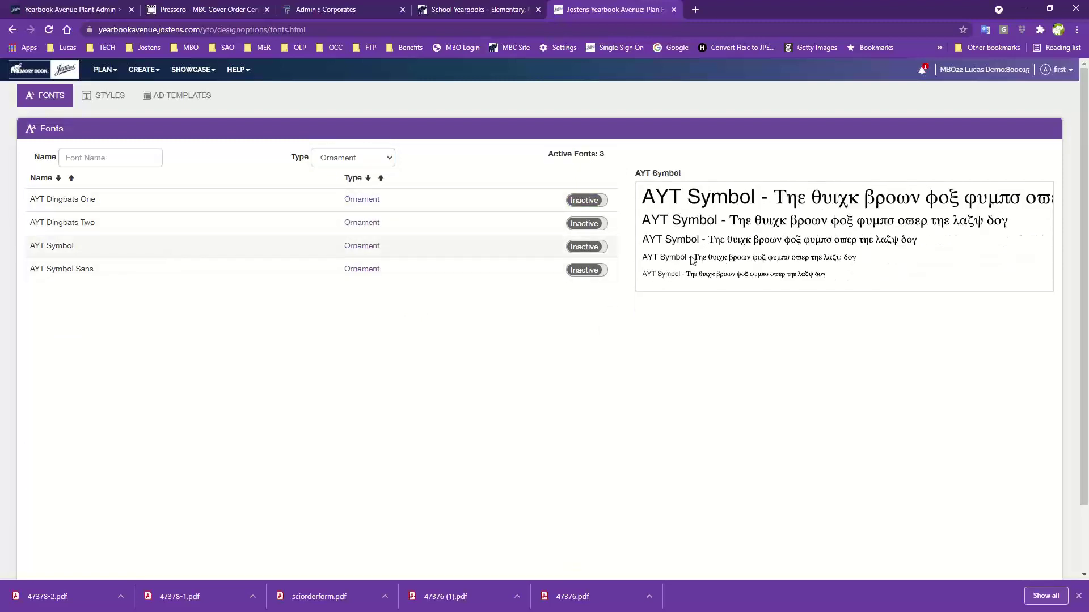
Filter to Decorative fonts and preview AYT Action, Amigo, Amperstencil Black, Amperstencil and Ghostwriter
{"action": "left_click", "coordinate": [345, 166]}
{"action": "left_click", "coordinate": [329, 226]}
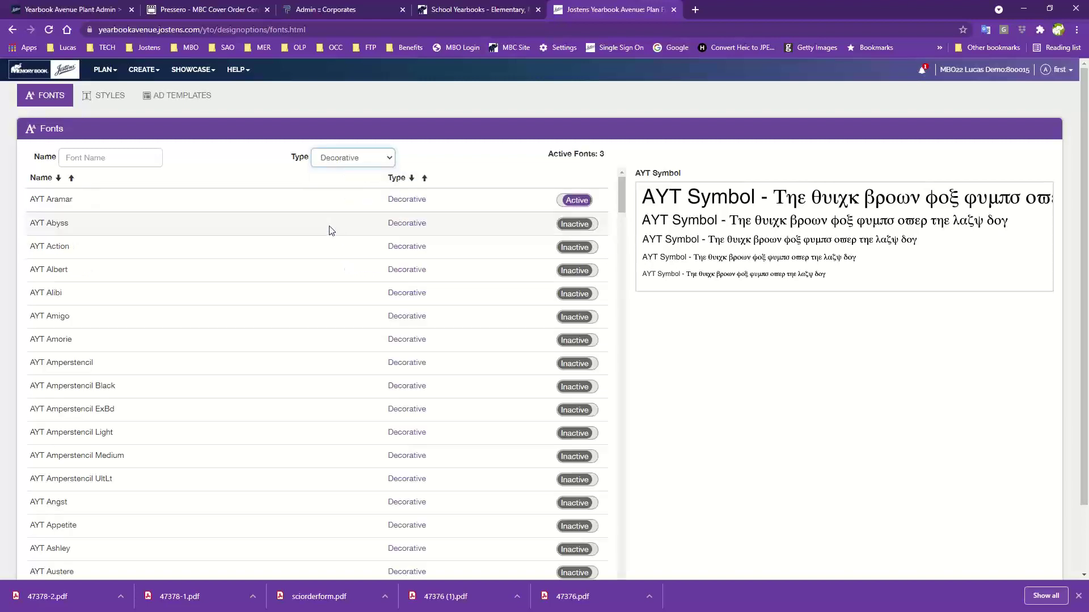
{"action": "left_click", "coordinate": [173, 257]}
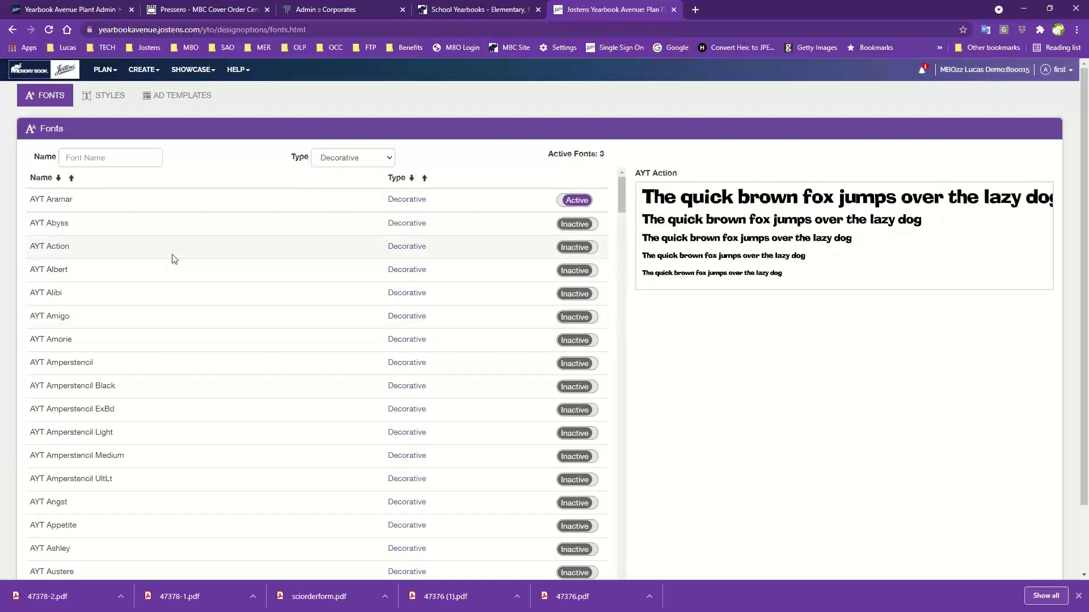
{"action": "left_click", "coordinate": [160, 325]}
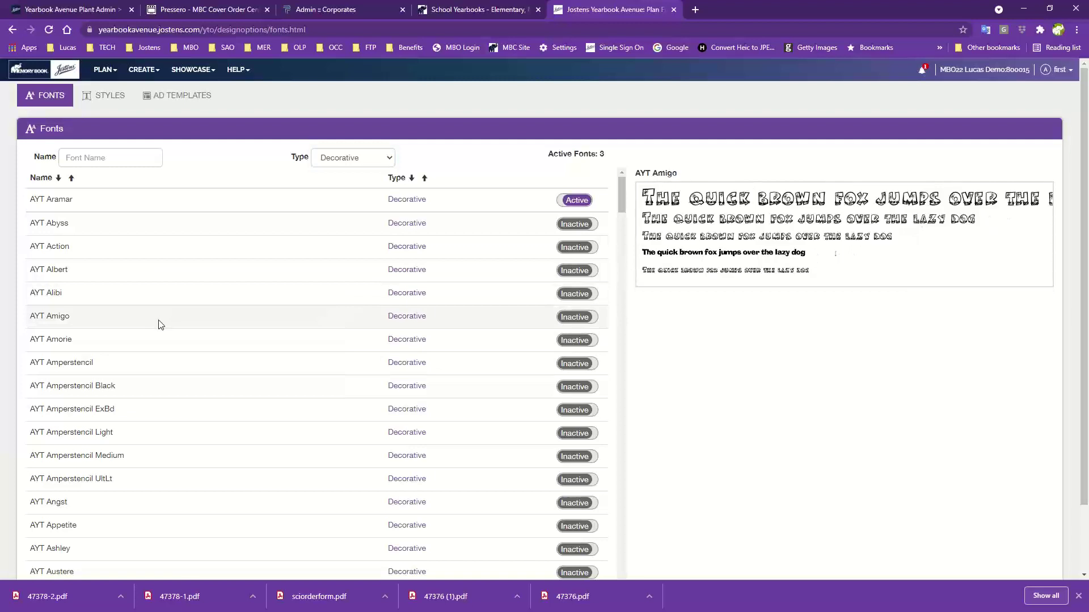
{"action": "left_click", "coordinate": [149, 385]}
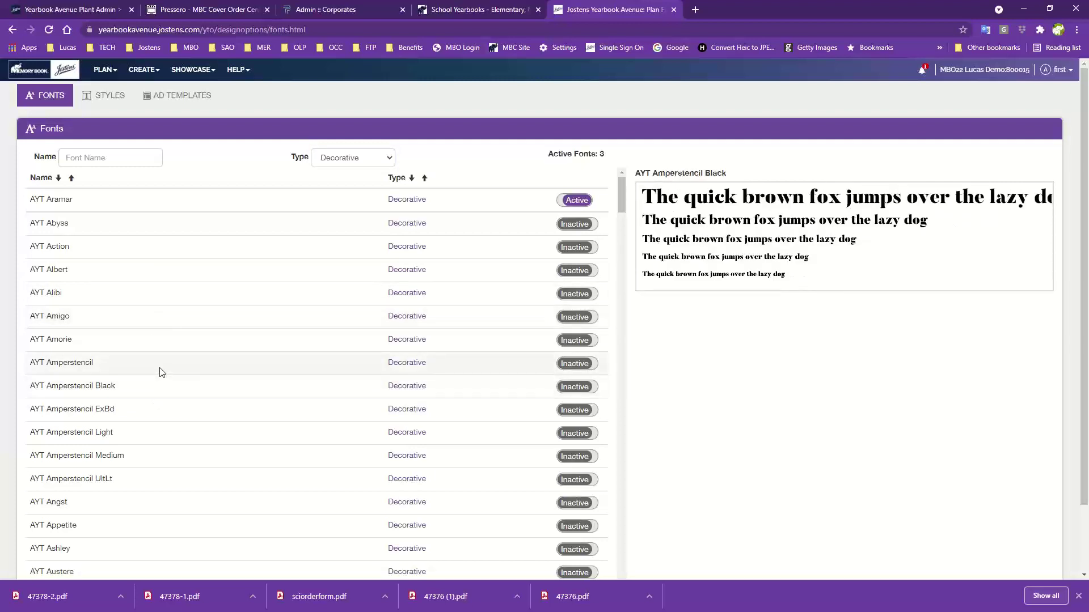
{"action": "left_click", "coordinate": [161, 372]}
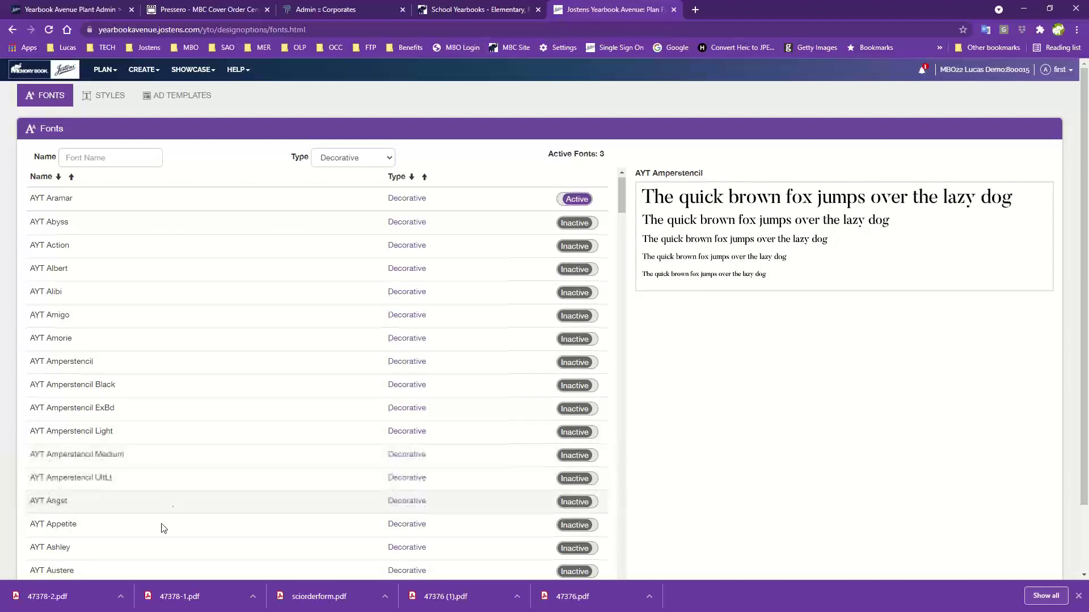
{"action": "scroll", "coordinate": [164, 527], "scroll_direction": "down", "scroll_amount": 10}
{"action": "scroll", "coordinate": [166, 531], "scroll_direction": "down", "scroll_amount": 20}
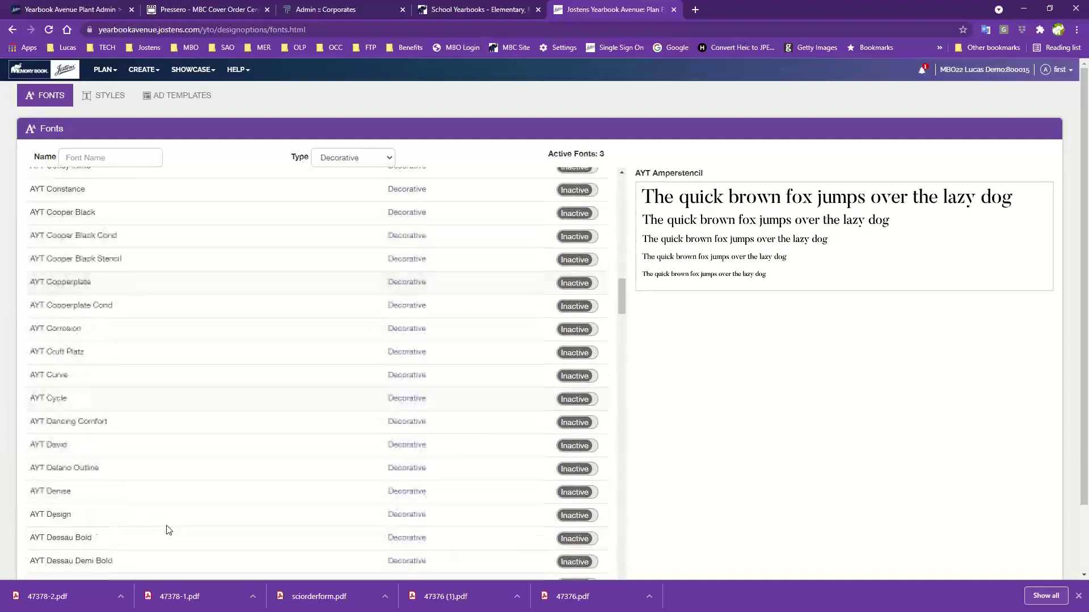
{"action": "scroll", "coordinate": [168, 530], "scroll_direction": "down", "scroll_amount": 10}
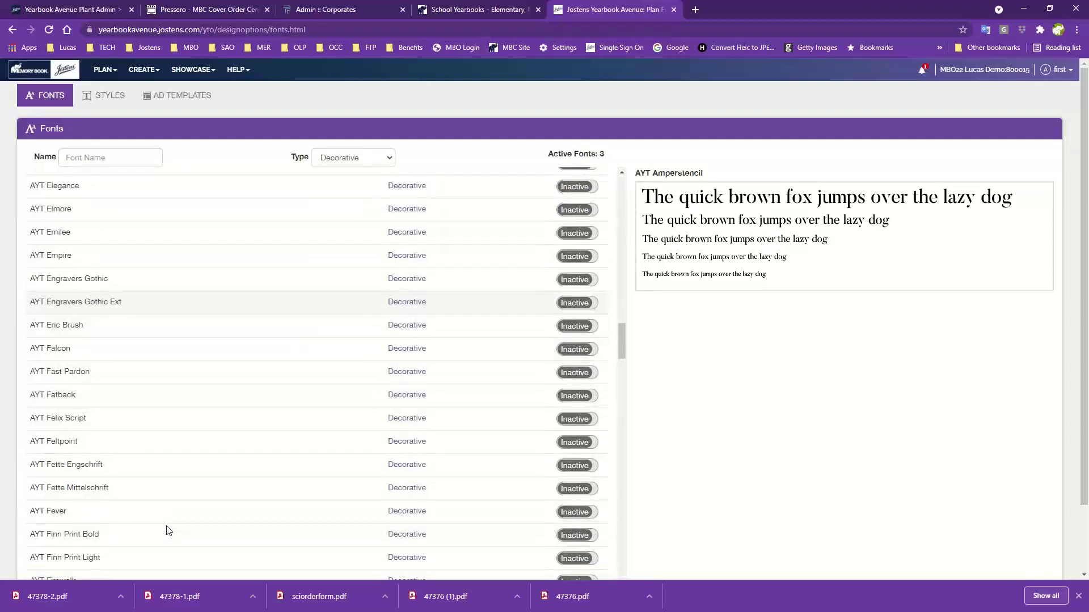
{"action": "scroll", "coordinate": [169, 531], "scroll_direction": "down", "scroll_amount": 4}
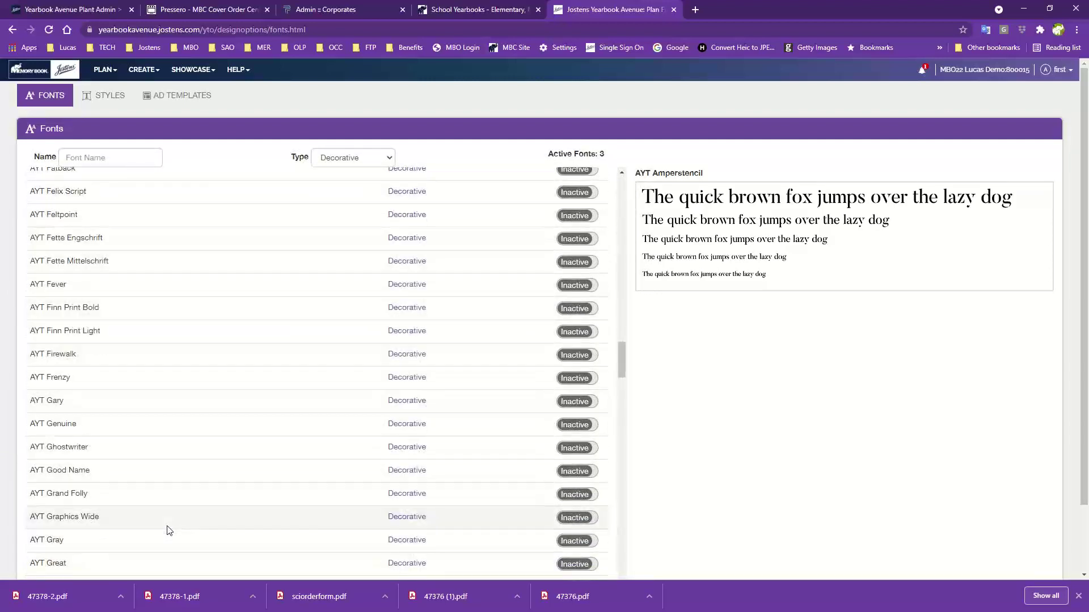
{"action": "left_click", "coordinate": [129, 450]}
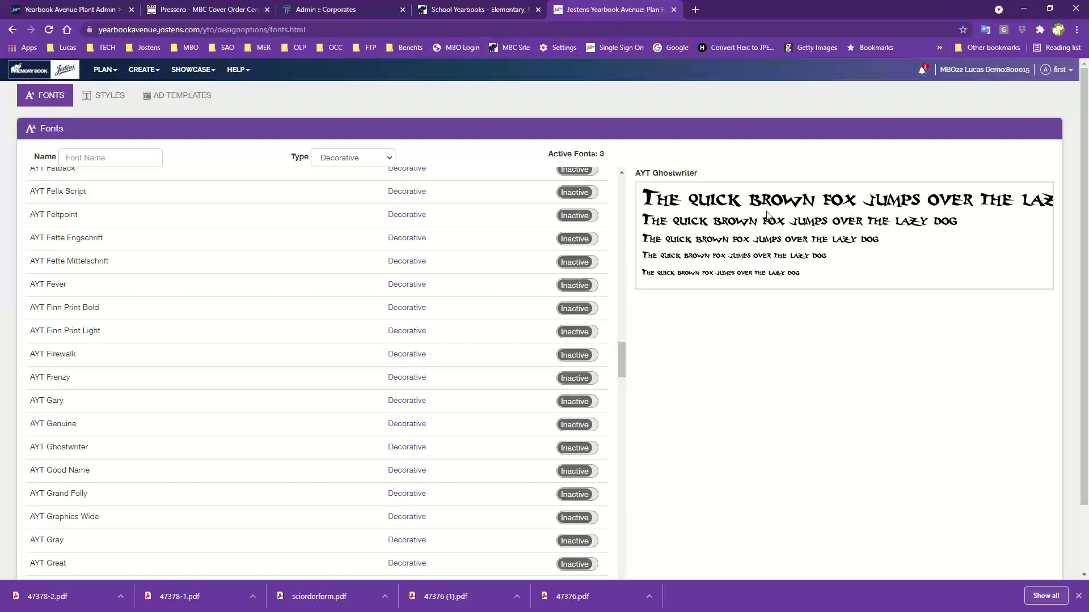
Keep the Decorative filter and preview AYT Good Name, Grand Folly and Graphics Wide
{"action": "left_click", "coordinate": [349, 160]}
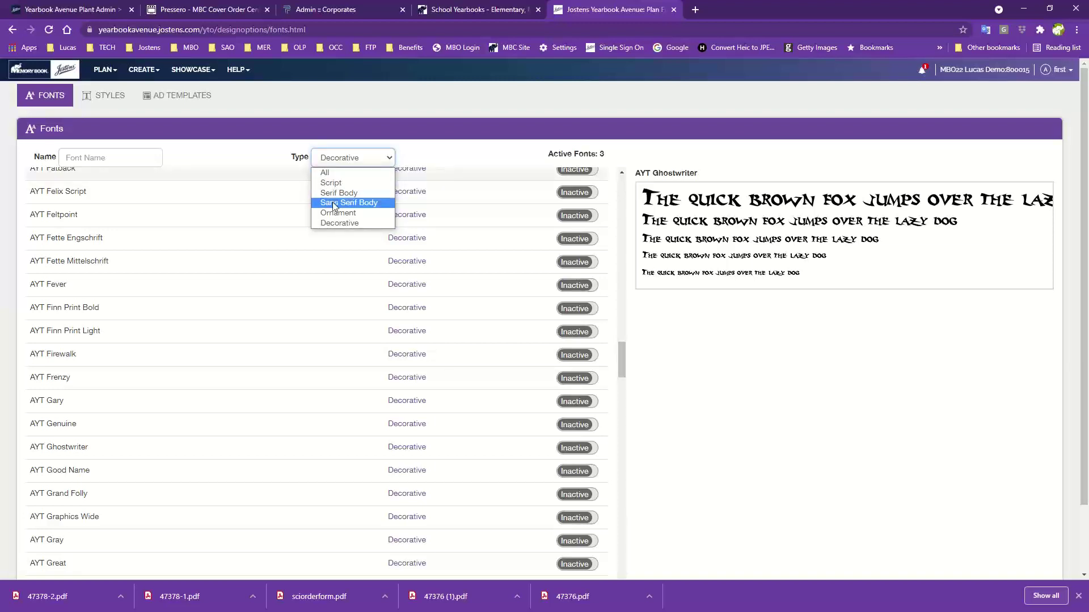
{"action": "left_click", "coordinate": [339, 223]}
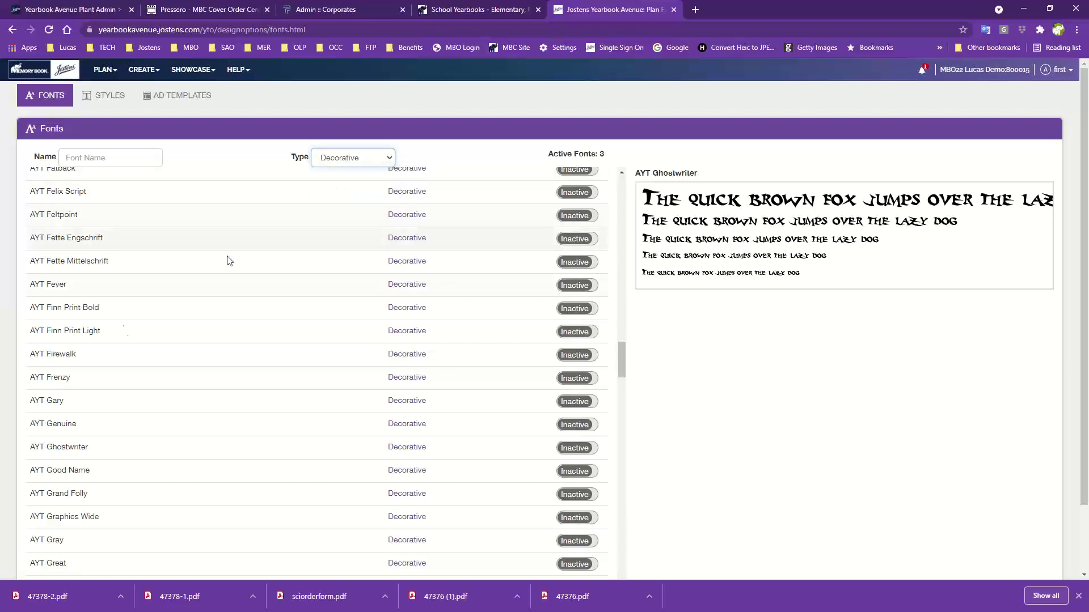
{"action": "left_click", "coordinate": [176, 477]}
{"action": "left_click", "coordinate": [173, 502]}
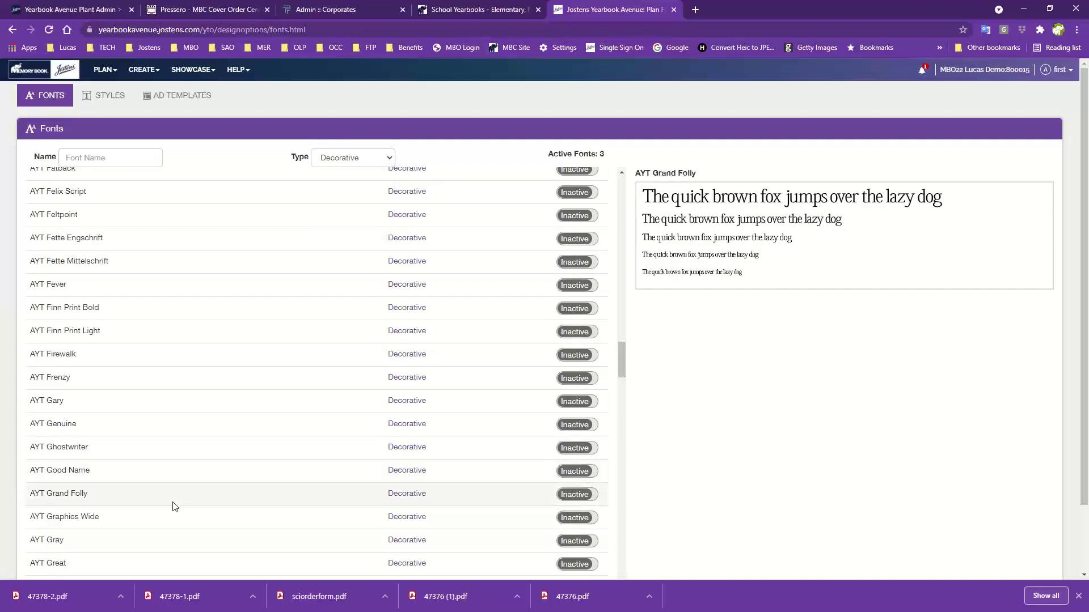
{"action": "left_click", "coordinate": [178, 531]}
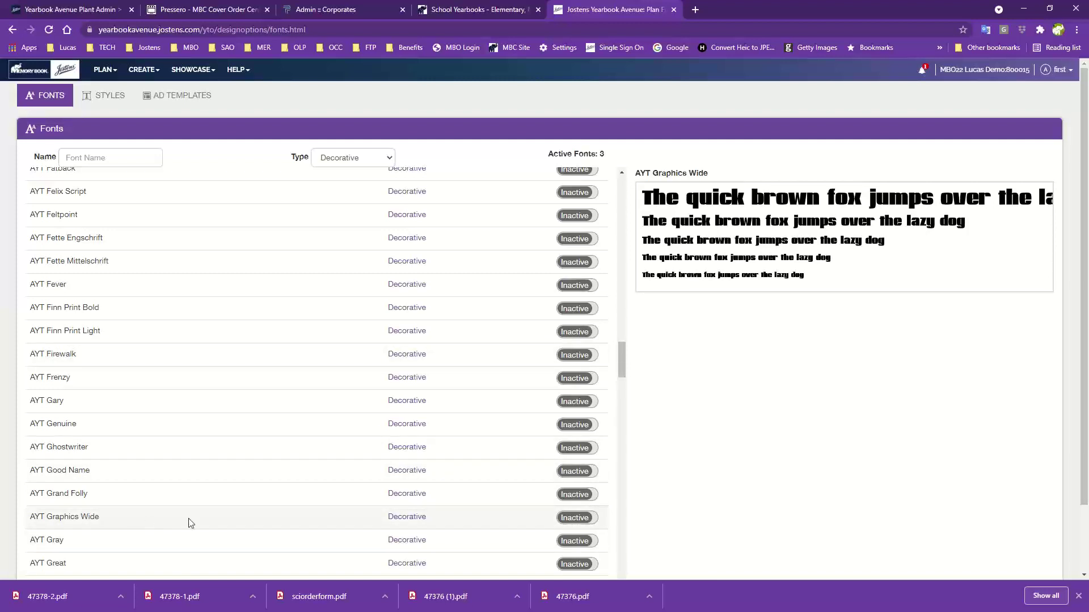
Activate AYT Graphics Wide and AYT Jade, then return to the top of the font list
{"action": "left_click", "coordinate": [575, 522]}
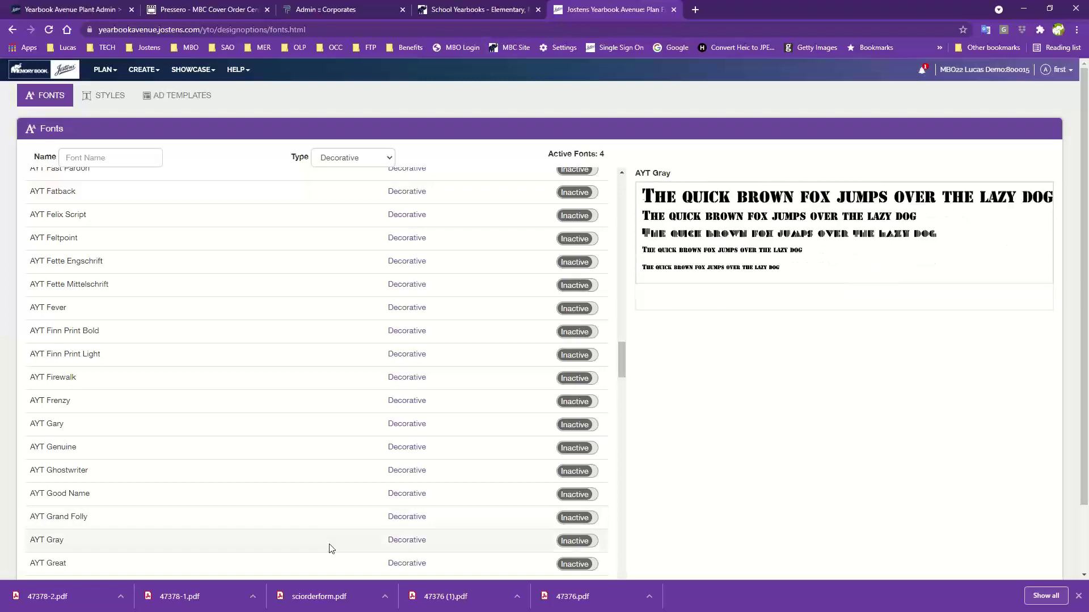
{"action": "scroll", "coordinate": [329, 548], "scroll_direction": "down", "scroll_amount": 1}
{"action": "scroll", "coordinate": [332, 548], "scroll_direction": "down", "scroll_amount": 3}
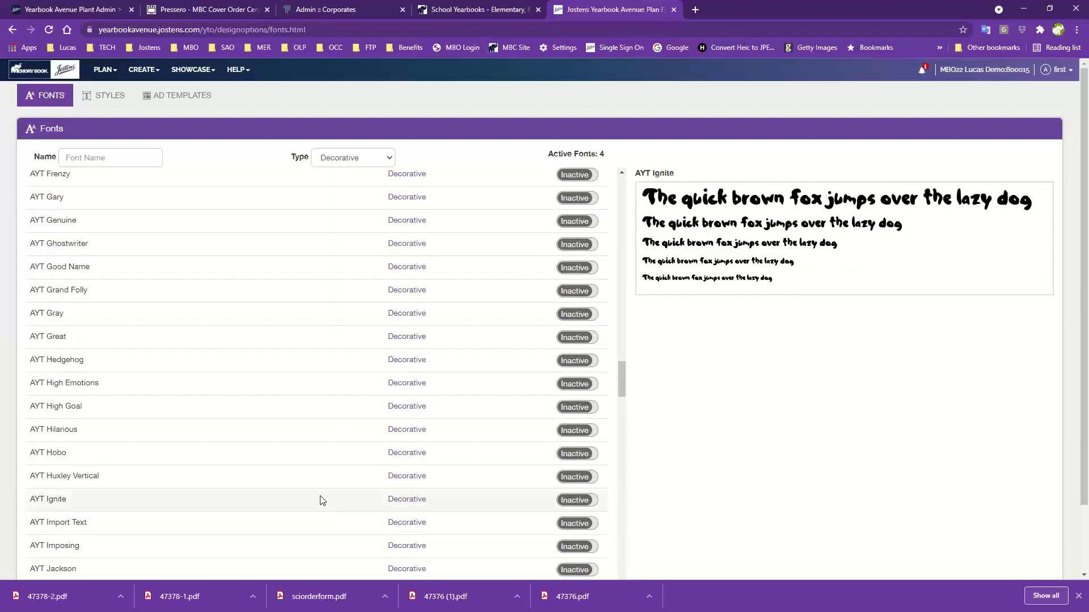
{"action": "scroll", "coordinate": [321, 499], "scroll_direction": "down", "scroll_amount": 3}
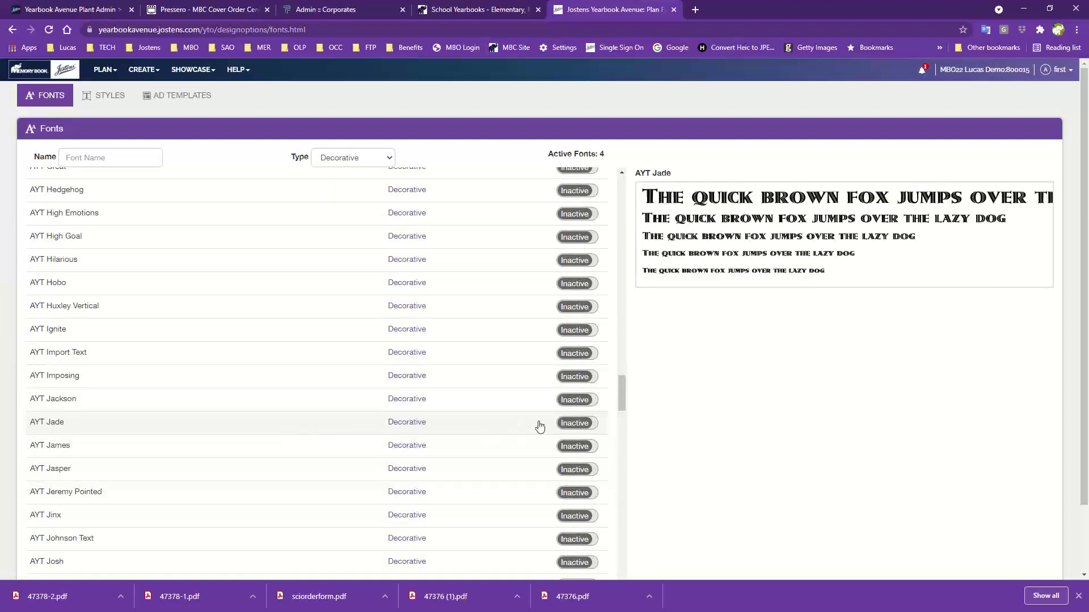
{"action": "left_click", "coordinate": [583, 427]}
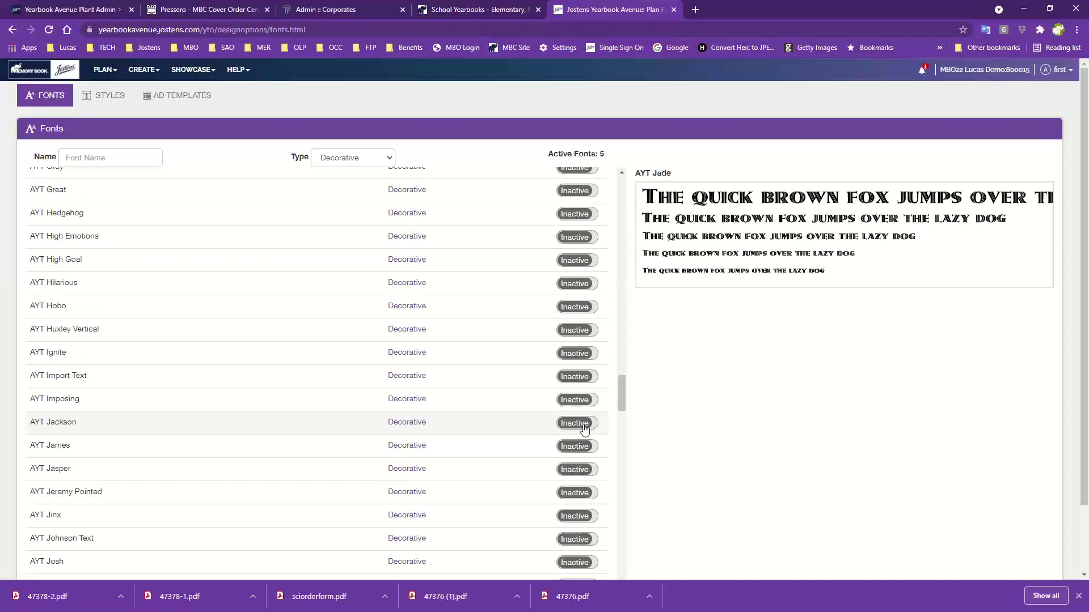
{"action": "scroll", "coordinate": [585, 429], "scroll_direction": "up", "scroll_amount": 15}
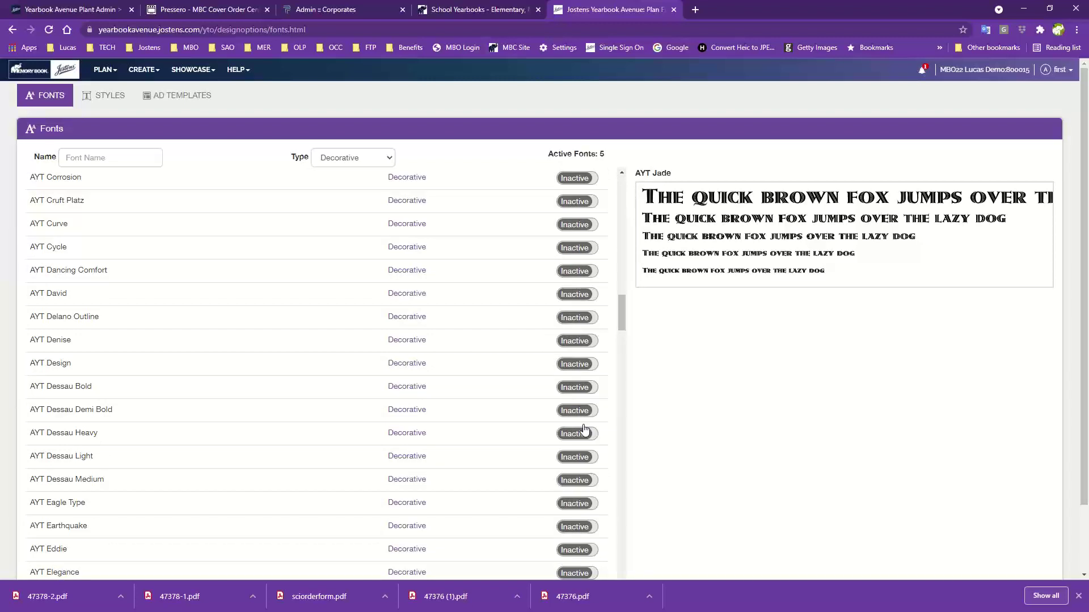
{"action": "scroll", "coordinate": [583, 426], "scroll_direction": "up", "scroll_amount": 20}
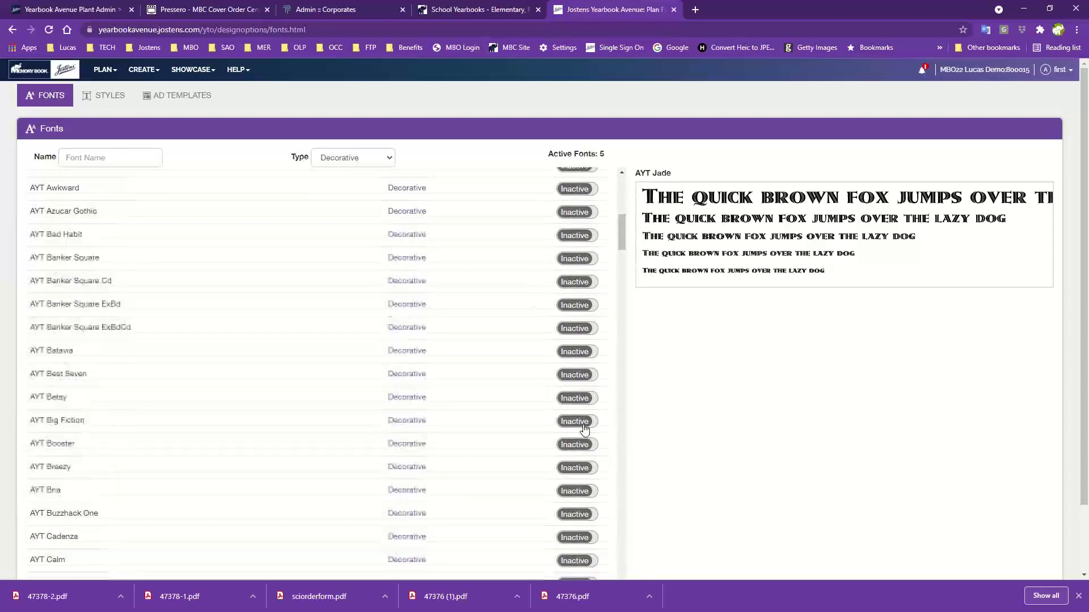
{"action": "scroll", "coordinate": [584, 426], "scroll_direction": "up", "scroll_amount": 2}
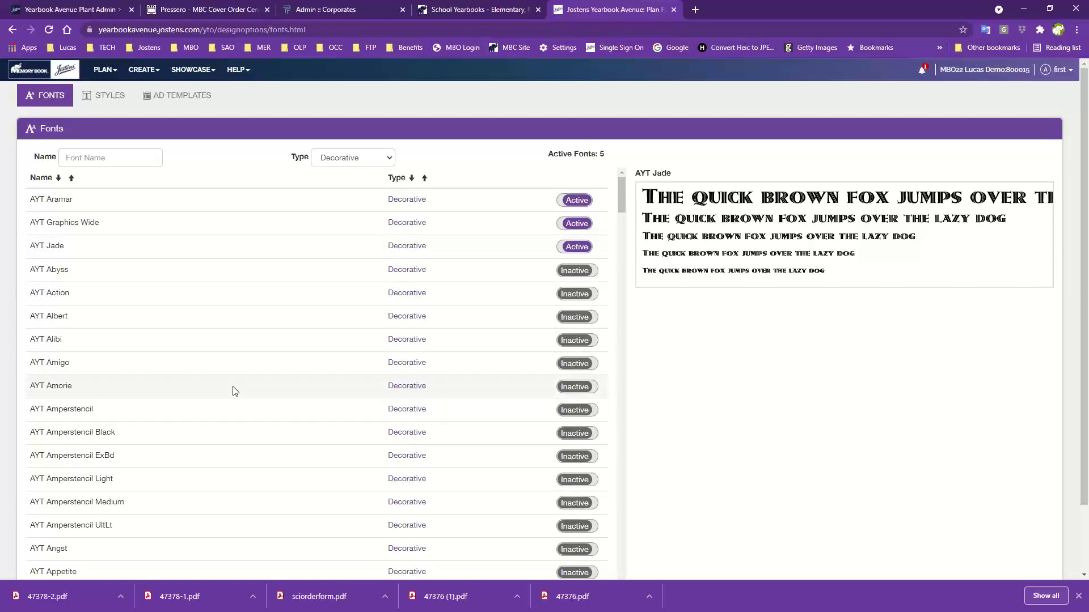
{"action": "scroll", "coordinate": [233, 390], "scroll_direction": "down", "scroll_amount": 5}
{"action": "scroll", "coordinate": [233, 390], "scroll_direction": "up", "scroll_amount": 5}
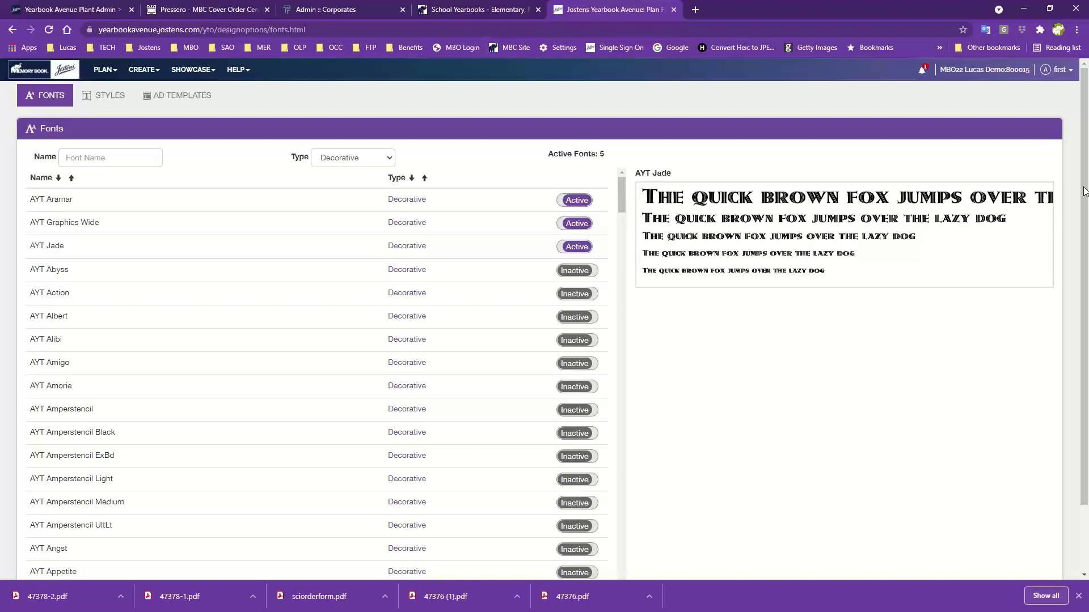
Filter to Script fonts and preview AYT Poppy, AYT Sacha Hand and AYT Sha Sha
{"action": "left_click", "coordinate": [352, 159]}
{"action": "left_click", "coordinate": [335, 183]}
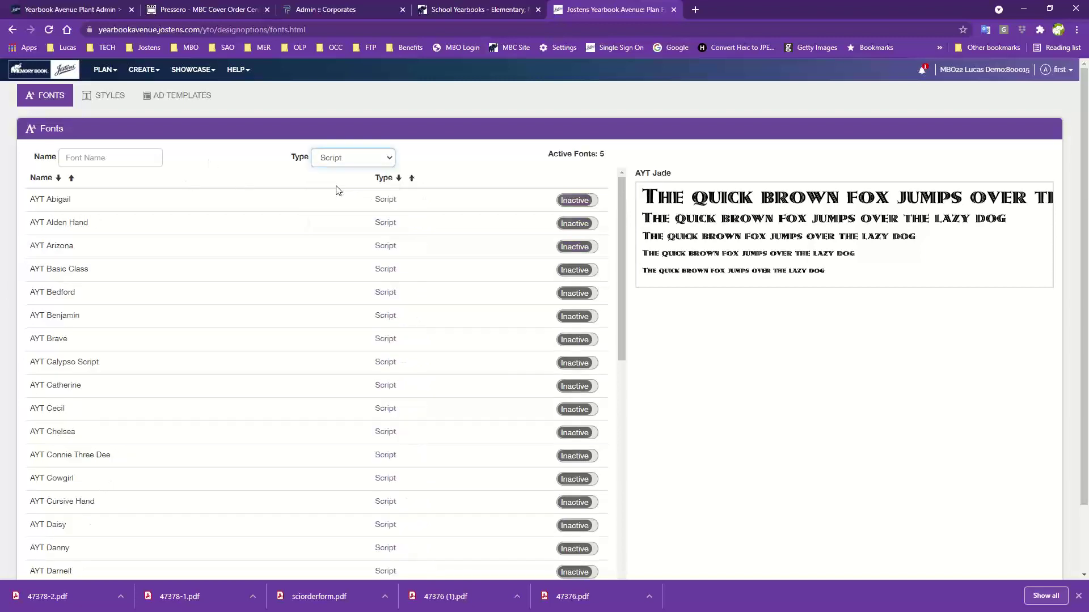
{"action": "left_click", "coordinate": [166, 256]}
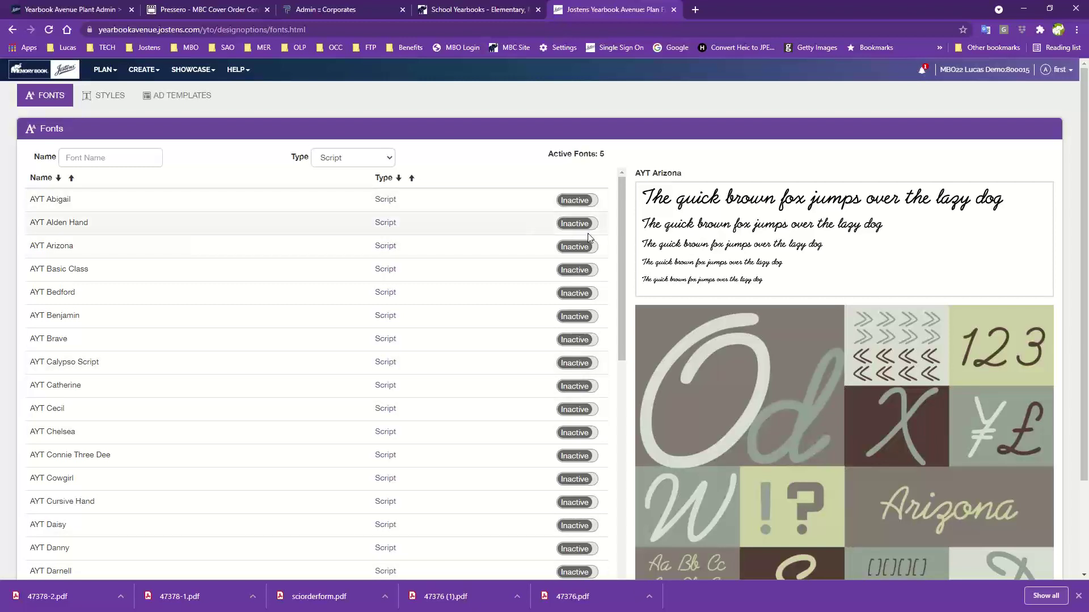
{"action": "scroll", "coordinate": [225, 380], "scroll_direction": "down", "scroll_amount": 9}
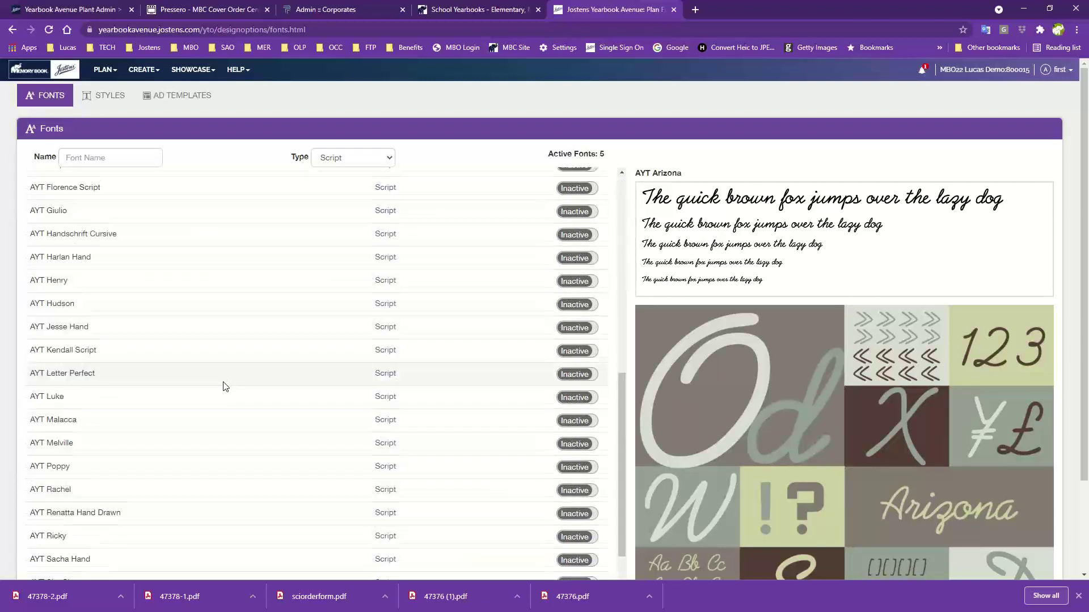
{"action": "scroll", "coordinate": [226, 386], "scroll_direction": "down", "scroll_amount": 1}
{"action": "left_click", "coordinate": [110, 415]}
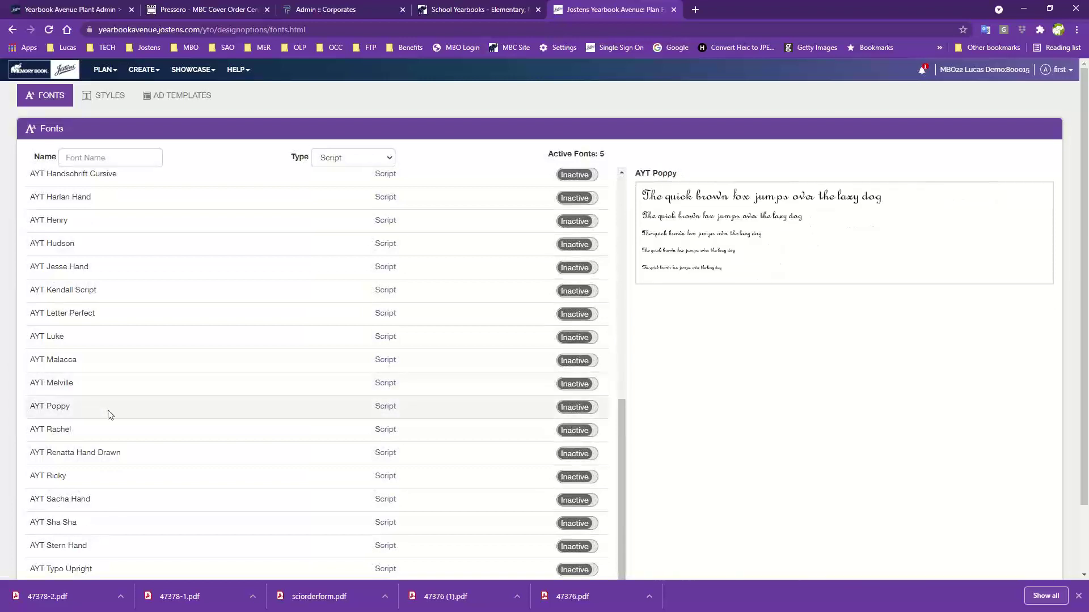
{"action": "left_click", "coordinate": [107, 438]}
{"action": "left_click", "coordinate": [119, 510]}
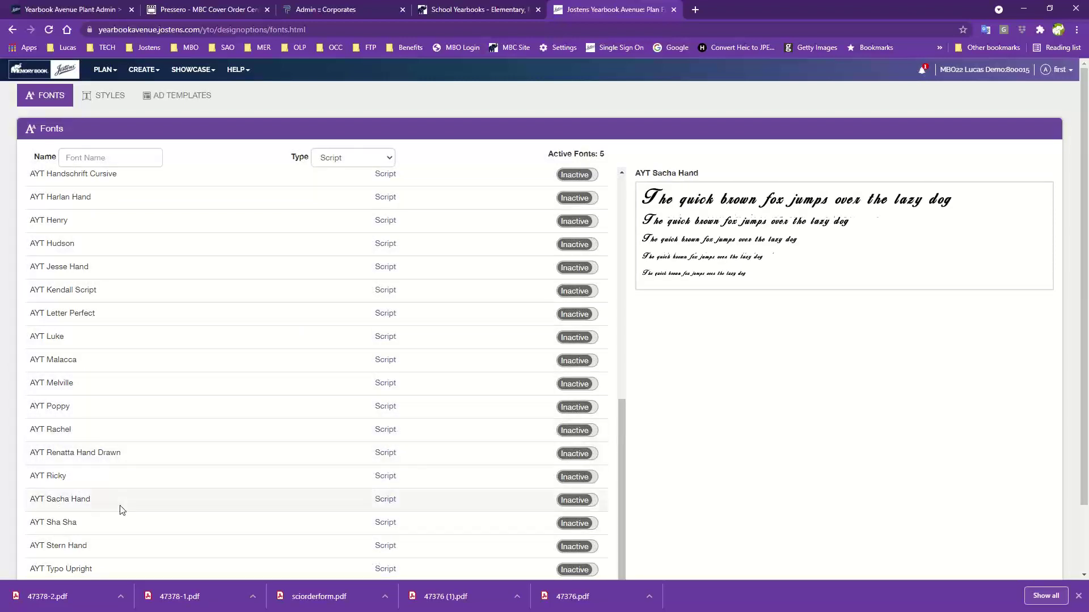
{"action": "left_click", "coordinate": [120, 522]}
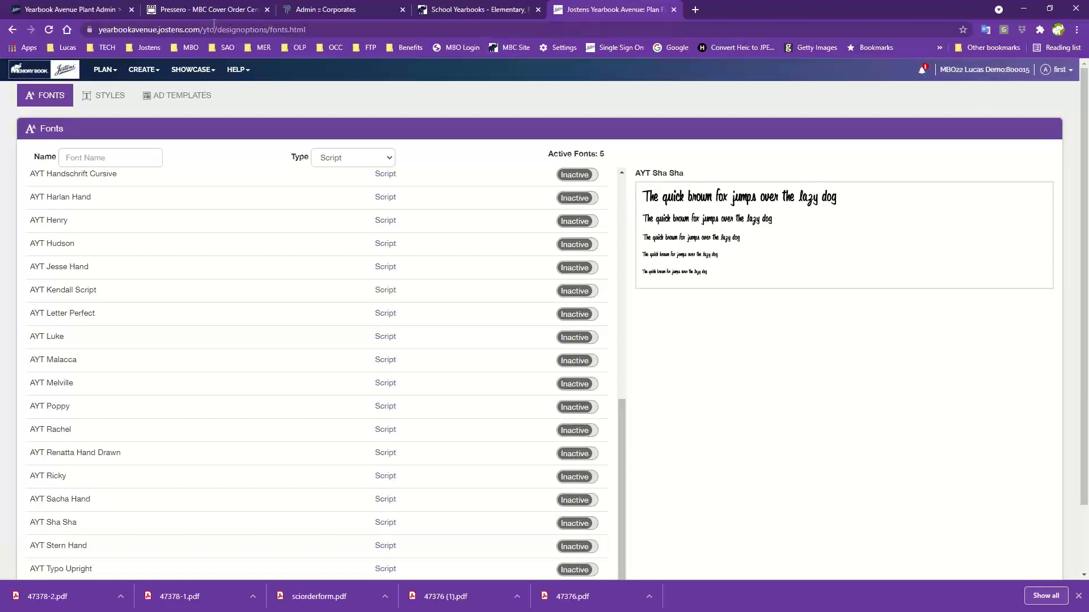
Open PLAN > ReplayIt and review the site: enabled 2021-09-23 to 2022-05-01, 10000-image limit
{"action": "left_click", "coordinate": [105, 69]}
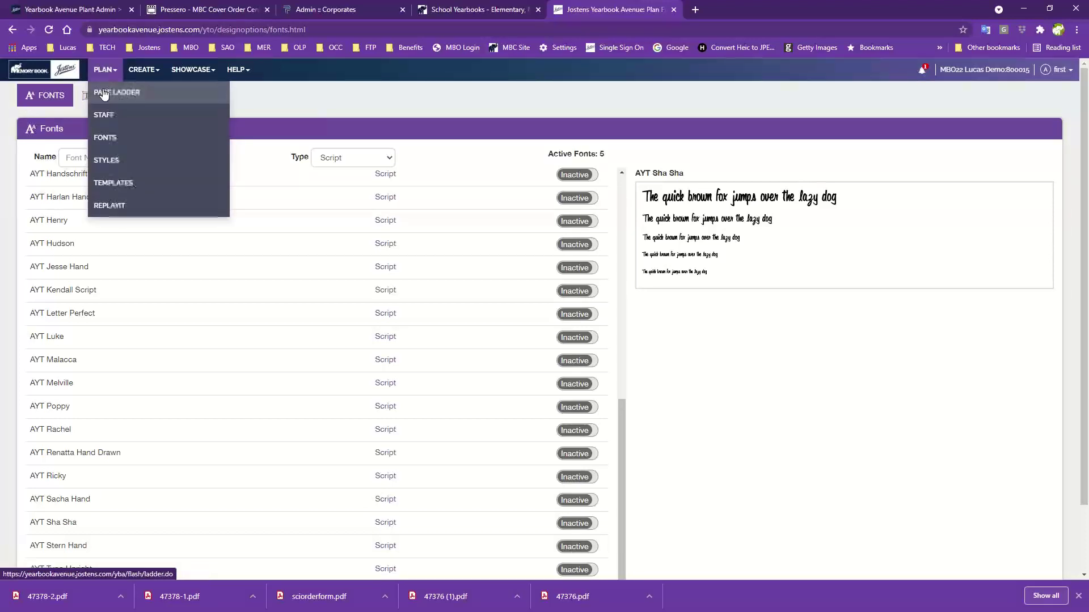
{"action": "left_click", "coordinate": [115, 208]}
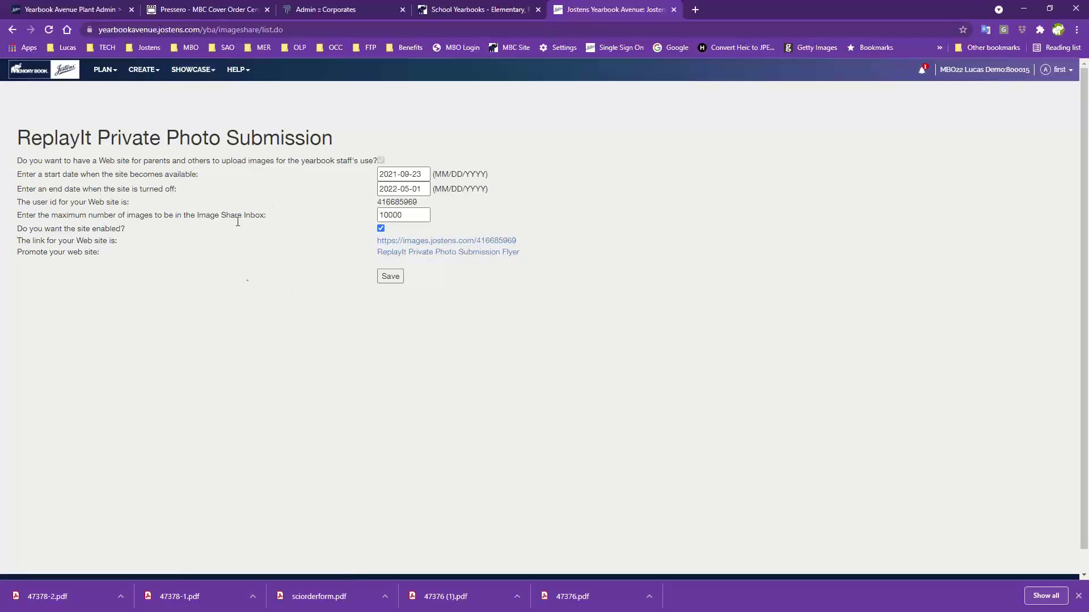
{"action": "left_click", "coordinate": [142, 71]}
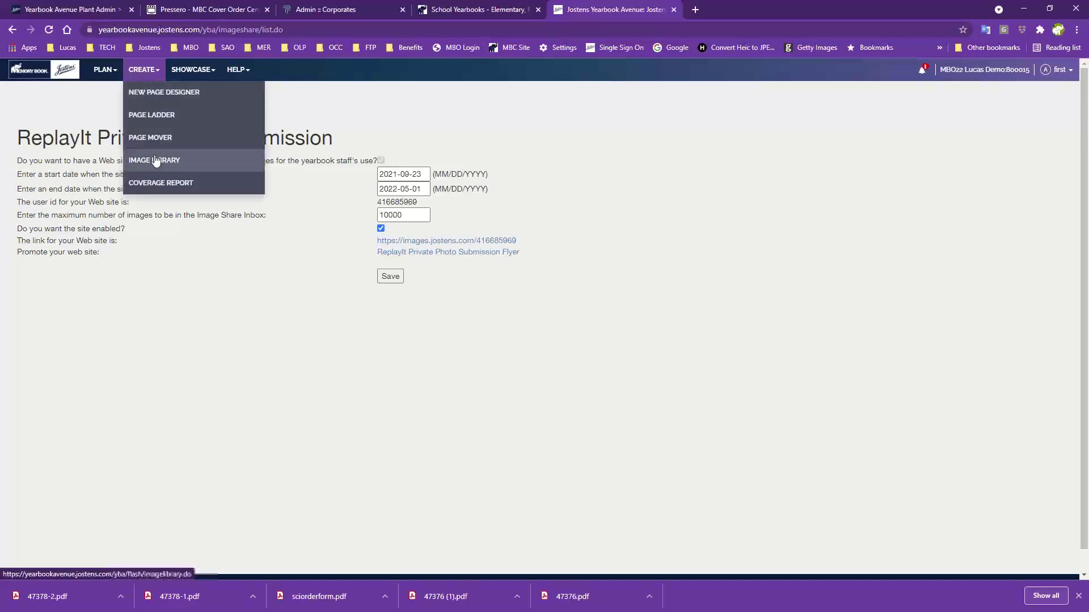
Open the Image Library, expand Activity, and select the single photo in Inbox ReplayIt
{"action": "left_click", "coordinate": [154, 159]}
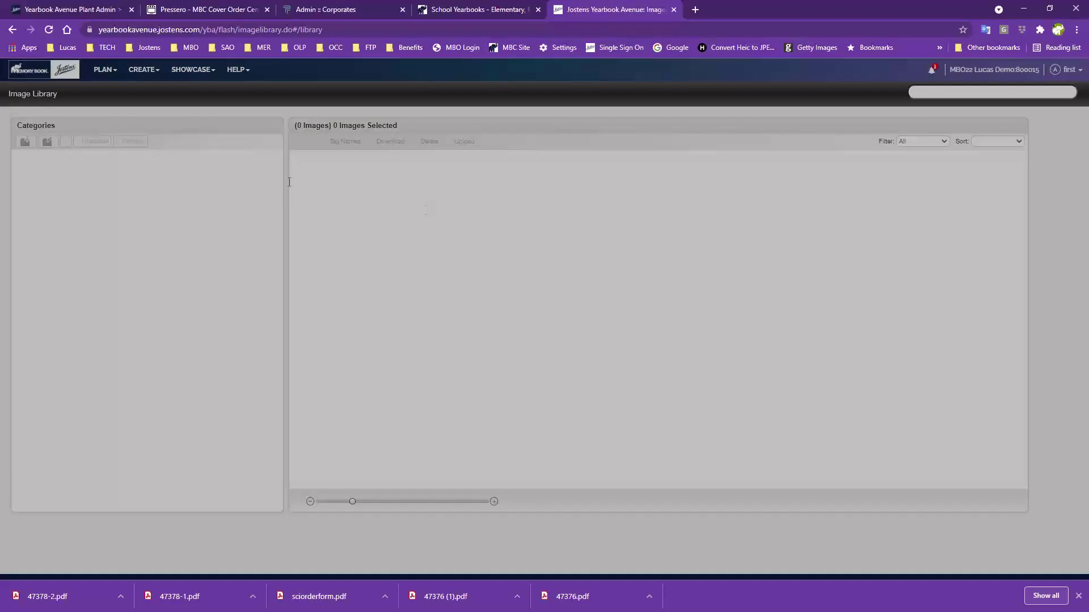
{"action": "left_click", "coordinate": [607, 333]}
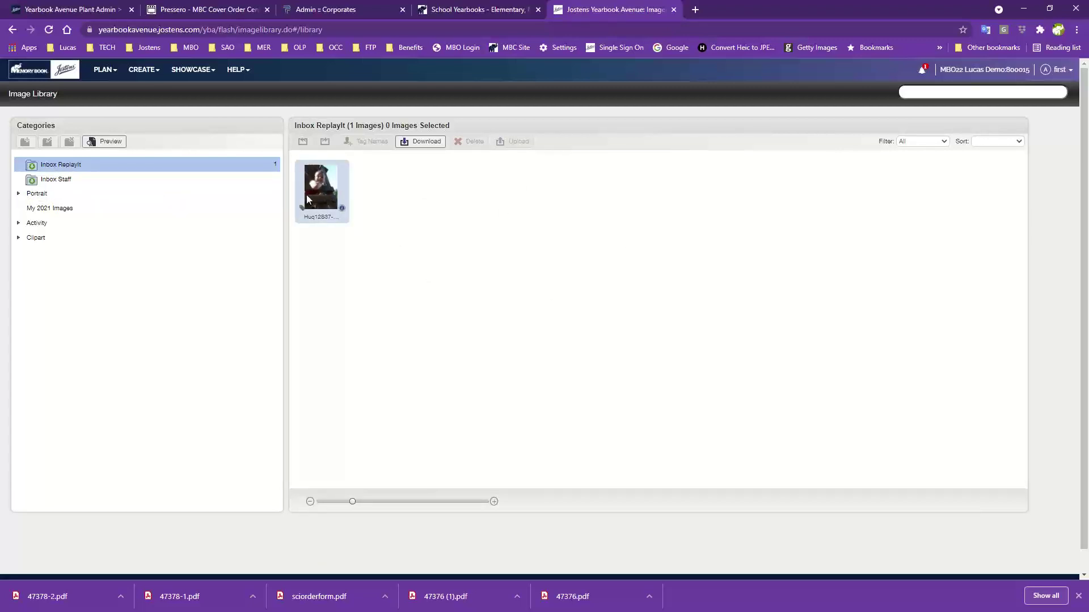
{"action": "left_click", "coordinate": [147, 224]}
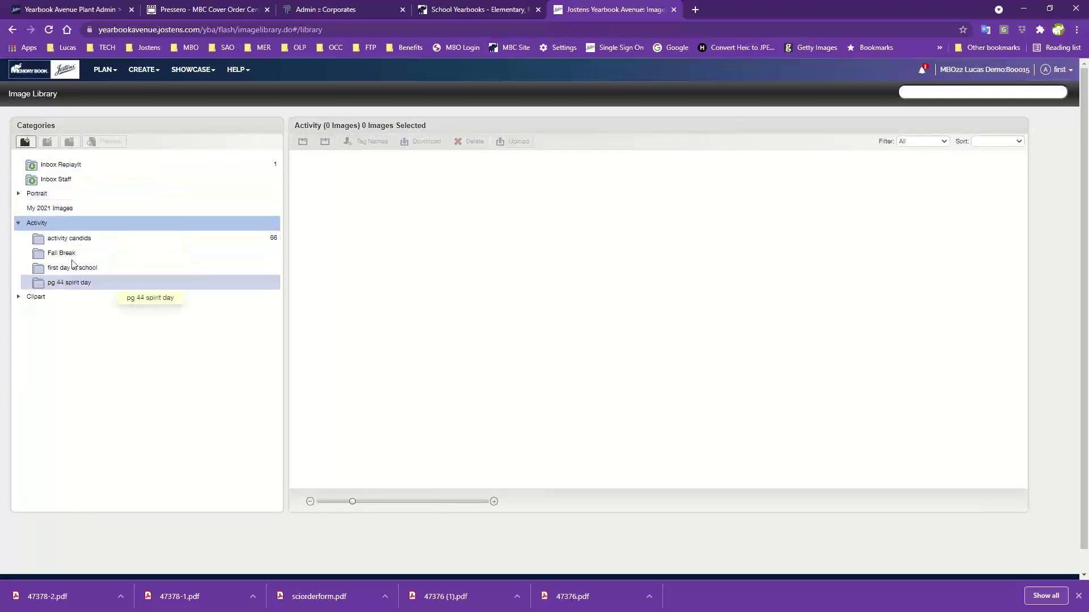
{"action": "left_click", "coordinate": [63, 165]}
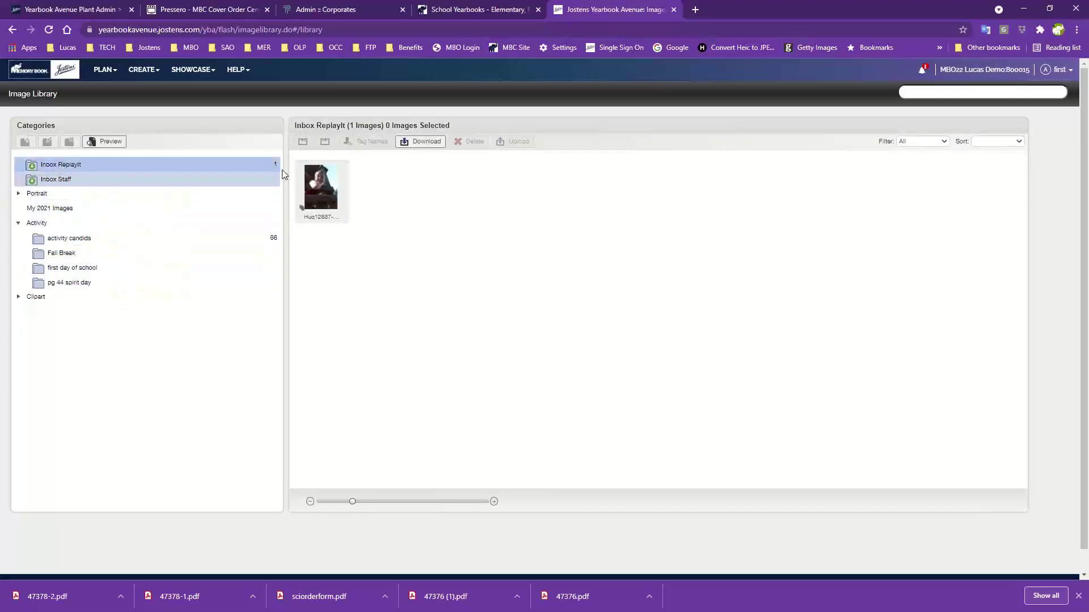
{"action": "left_click_drag", "start_coordinate": [329, 191], "coordinate": [300, 173]}
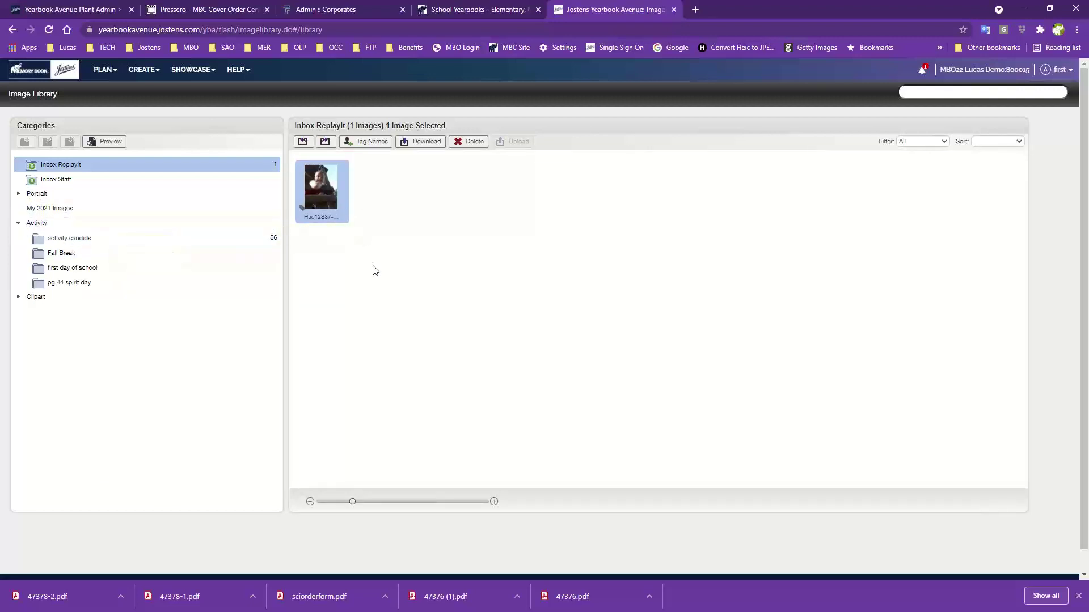
{"action": "left_click", "coordinate": [105, 69]}
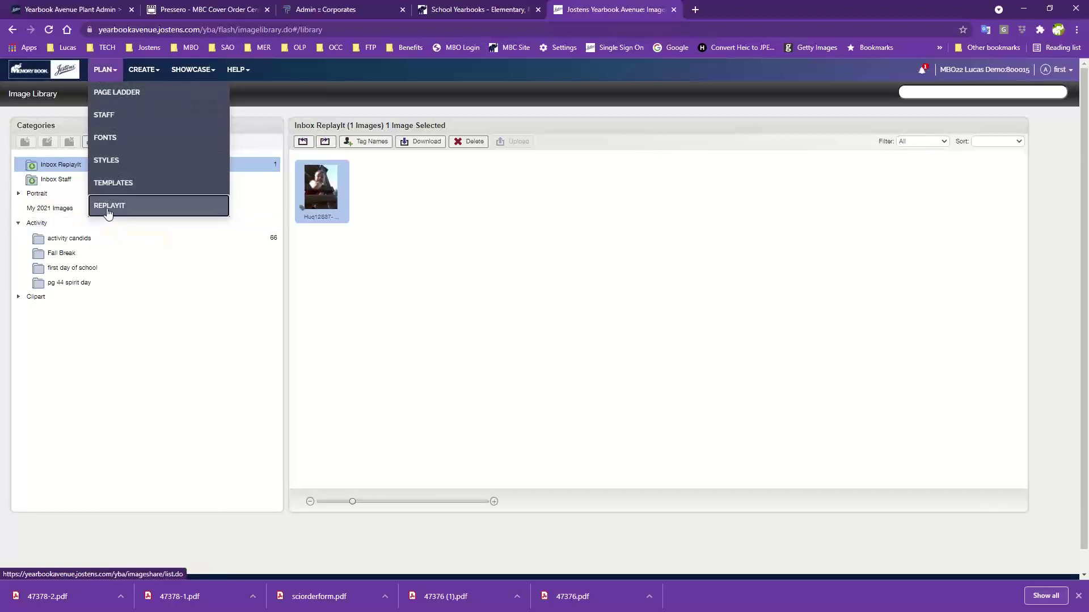
Return to the ReplayIt Private Photo Submission settings page
{"action": "left_click", "coordinate": [109, 207]}
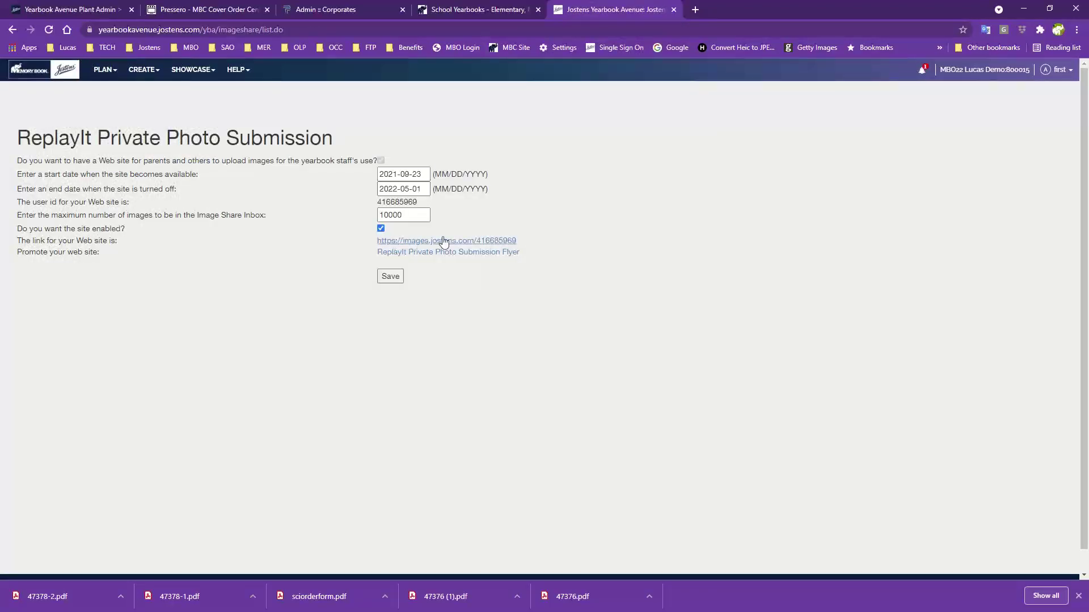